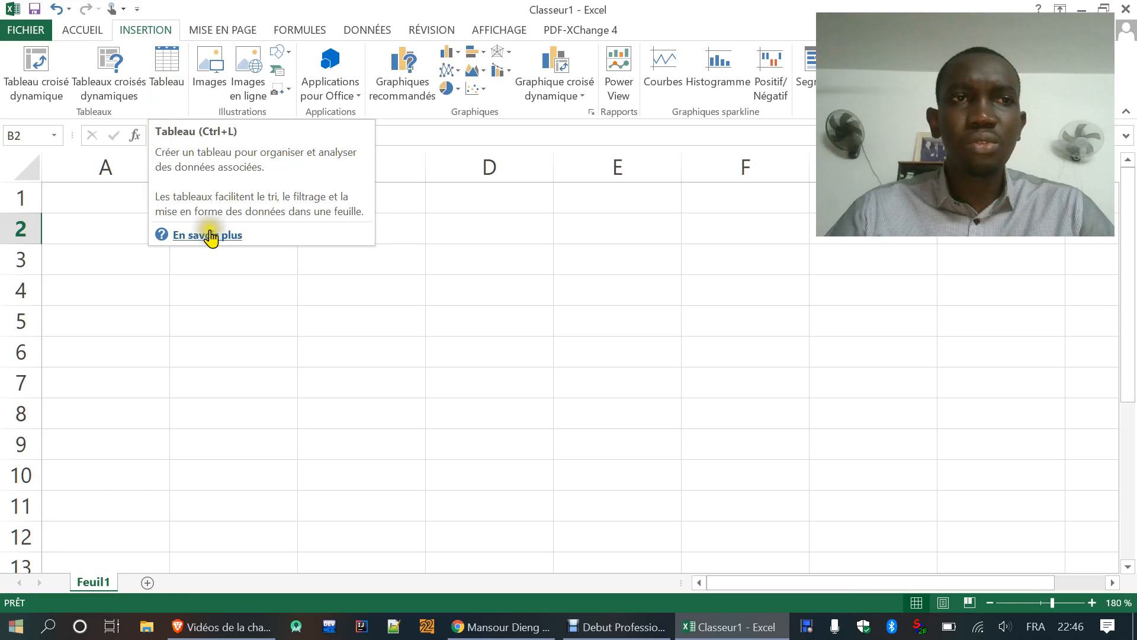
- Format the range A2:D8 as a table with the light black-header style, without existing headers, and undo it
{"action": "left_click", "coordinate": [82, 28]}
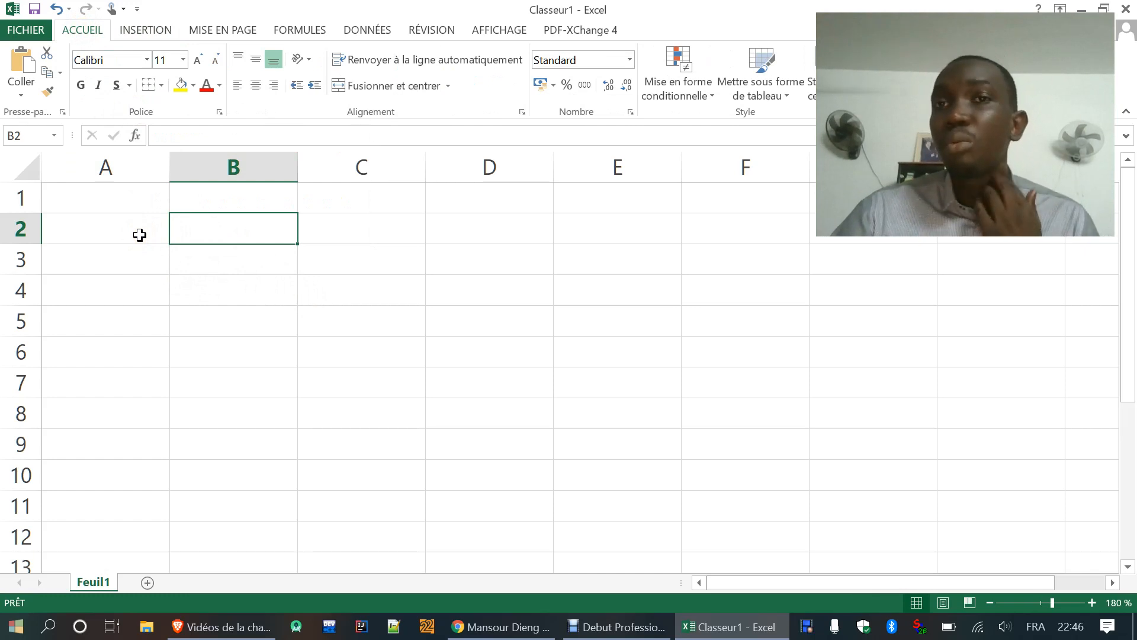
{"action": "left_click_drag", "start_coordinate": [109, 242], "coordinate": [529, 425]}
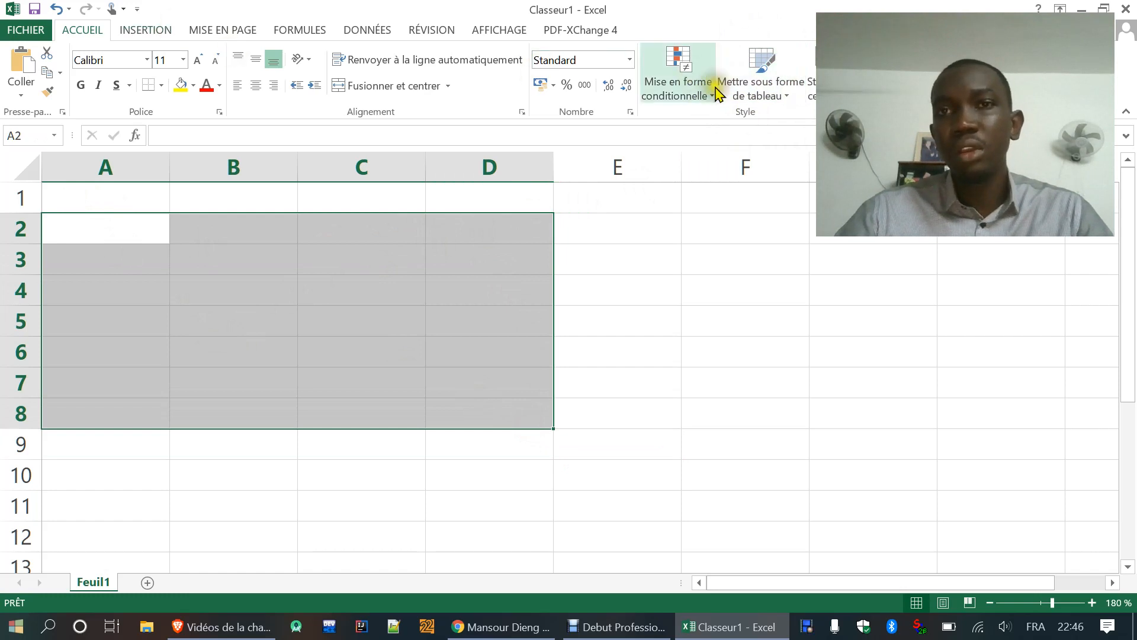
{"action": "left_click", "coordinate": [777, 88]}
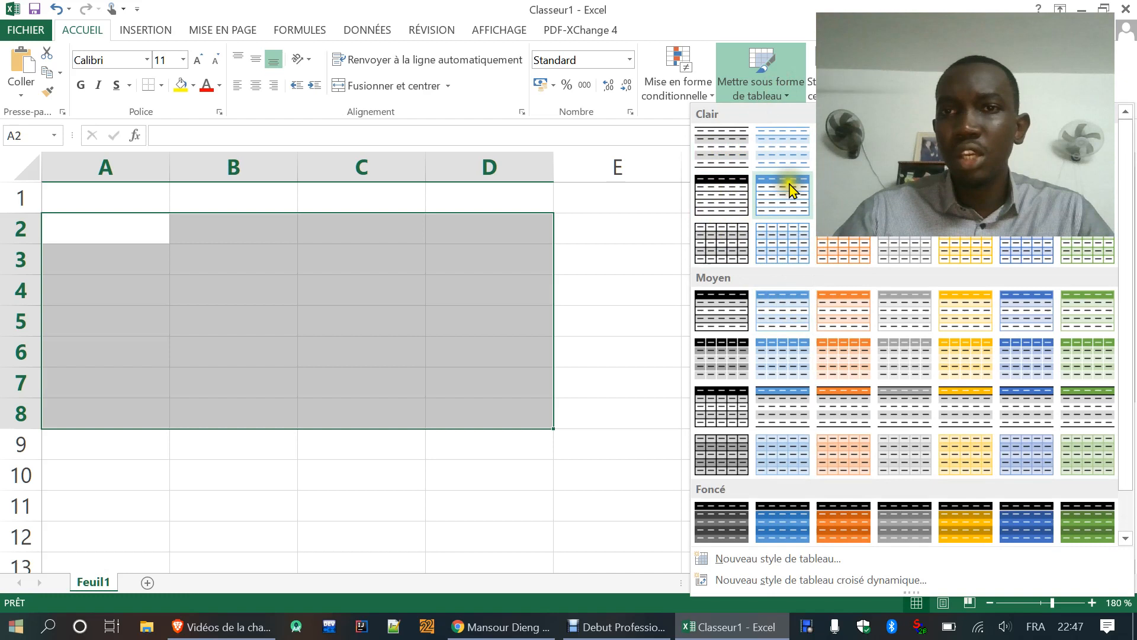
{"action": "left_click", "coordinate": [732, 207]}
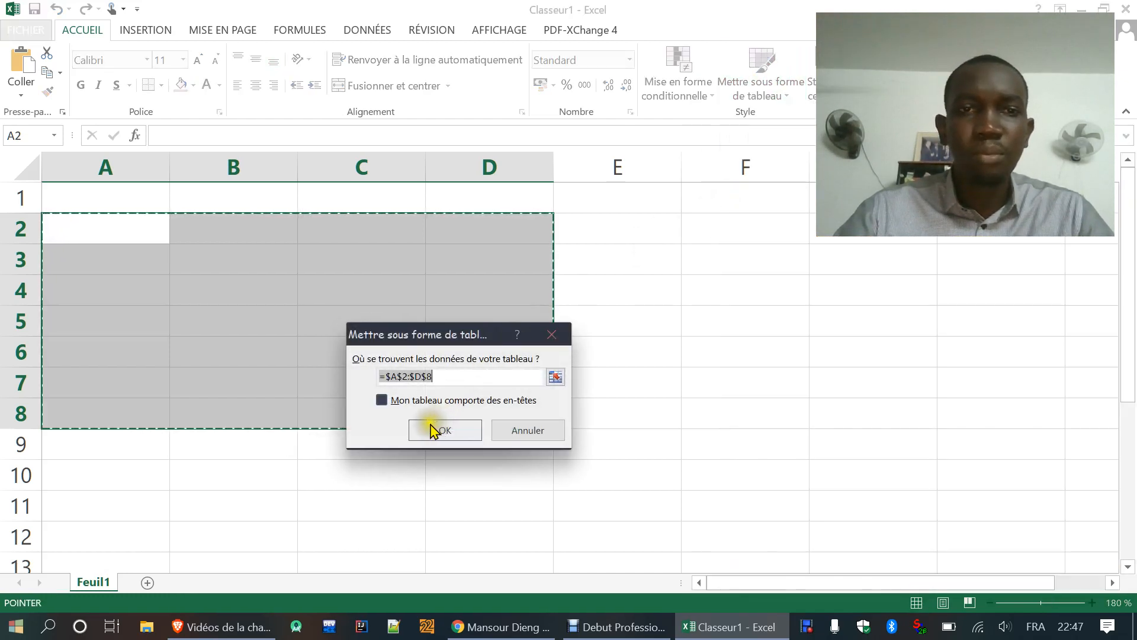
{"action": "left_click", "coordinate": [434, 431]}
{"action": "left_click", "coordinate": [645, 391]}
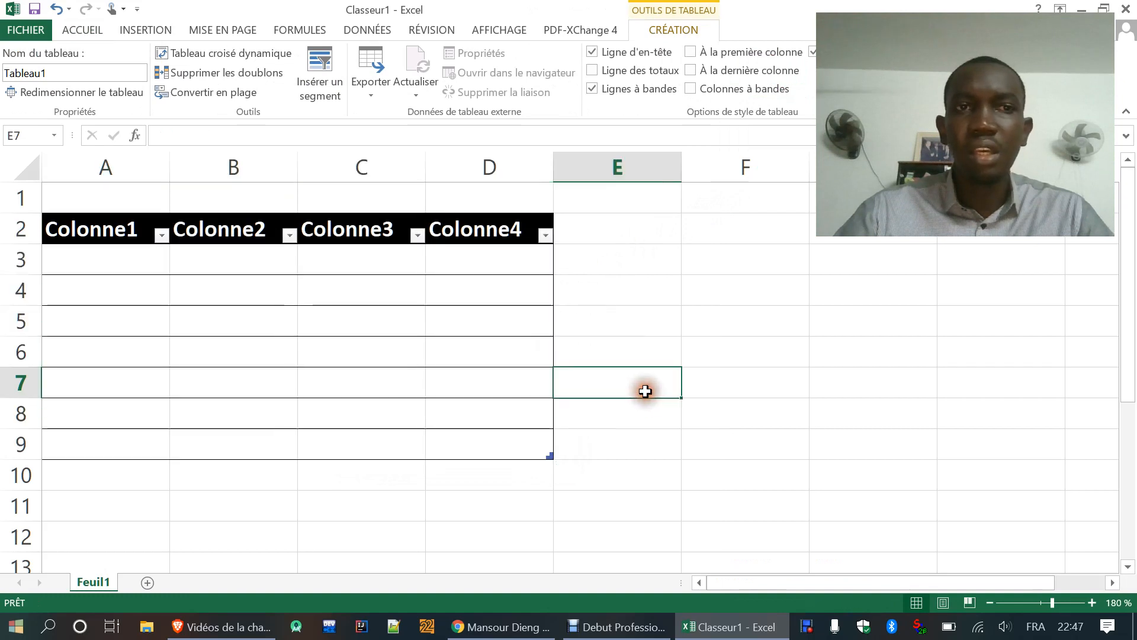
{"action": "key", "text": "ctrl+z"}
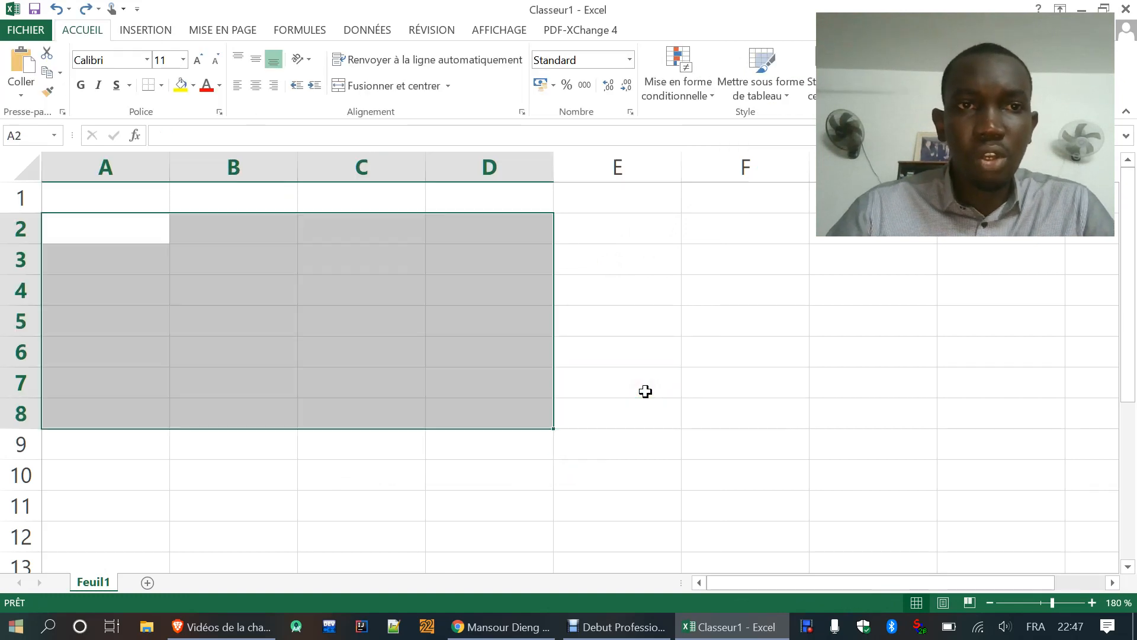
- Insert a table over the range A2:D10 without existing headers, and undo the insertion
{"action": "left_click", "coordinate": [356, 314]}
{"action": "left_click", "coordinate": [135, 30]}
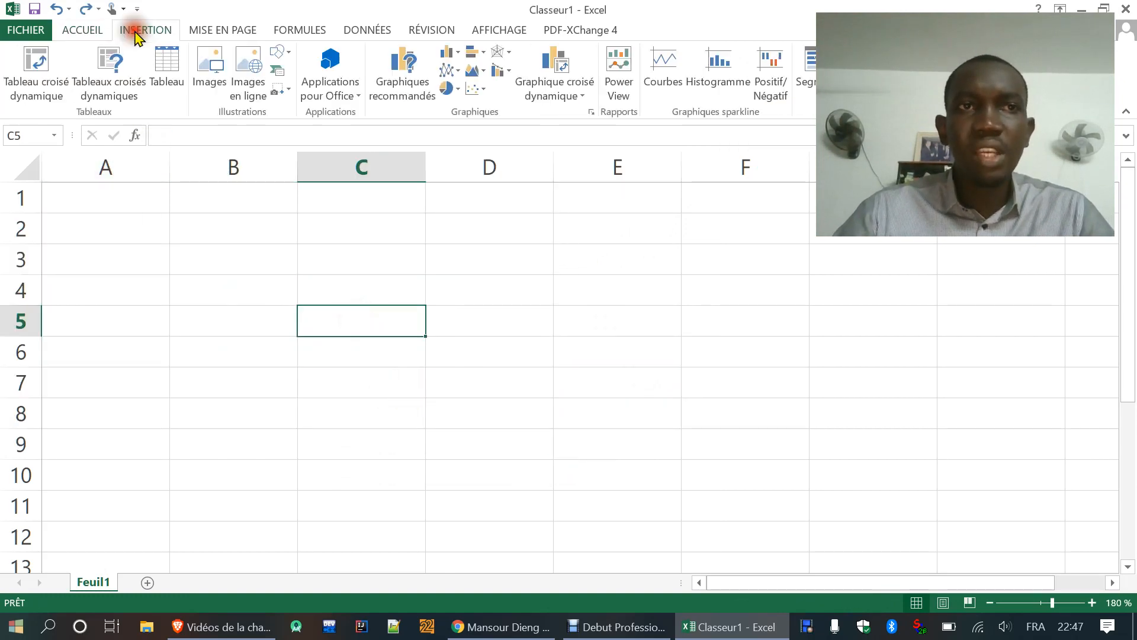
{"action": "left_click", "coordinate": [165, 68]}
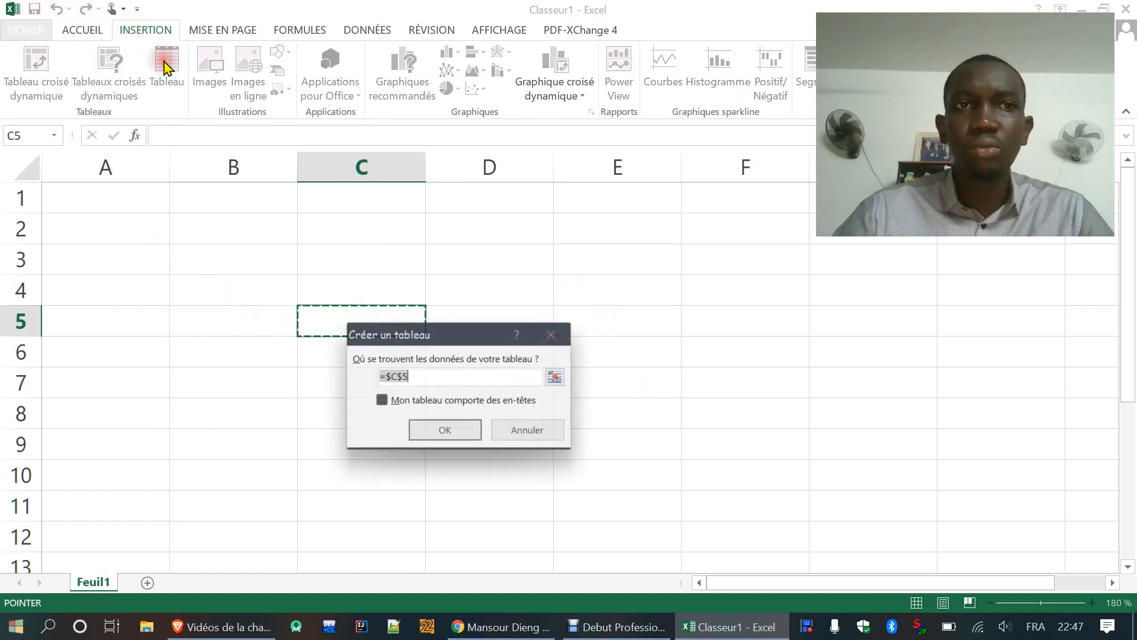
{"action": "left_click_drag", "start_coordinate": [105, 226], "coordinate": [434, 474]}
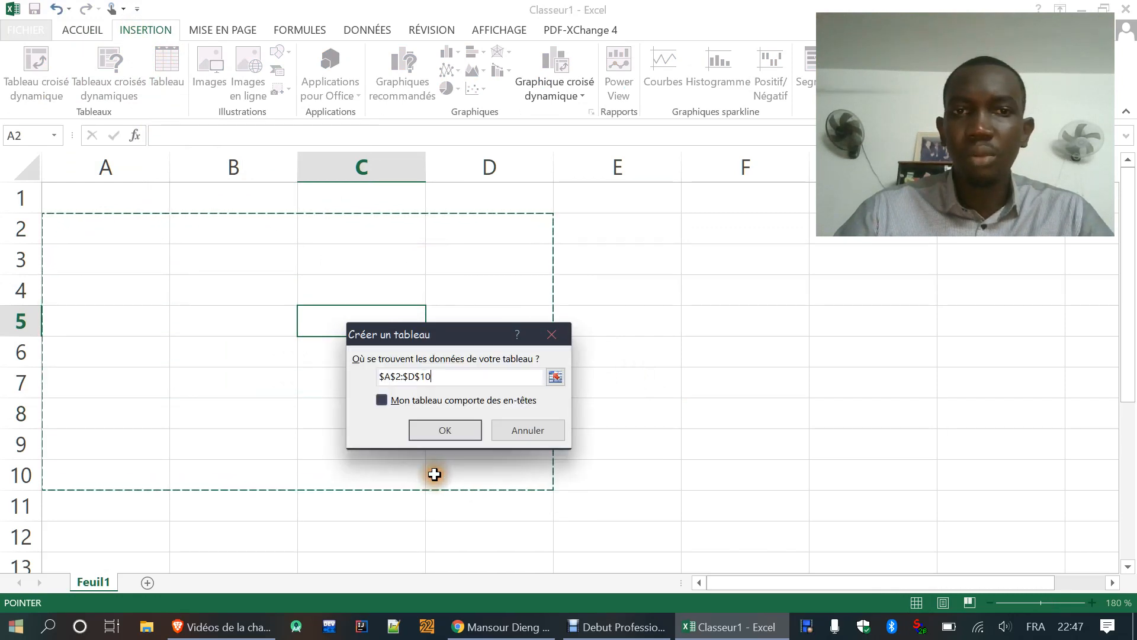
{"action": "left_click", "coordinate": [446, 428]}
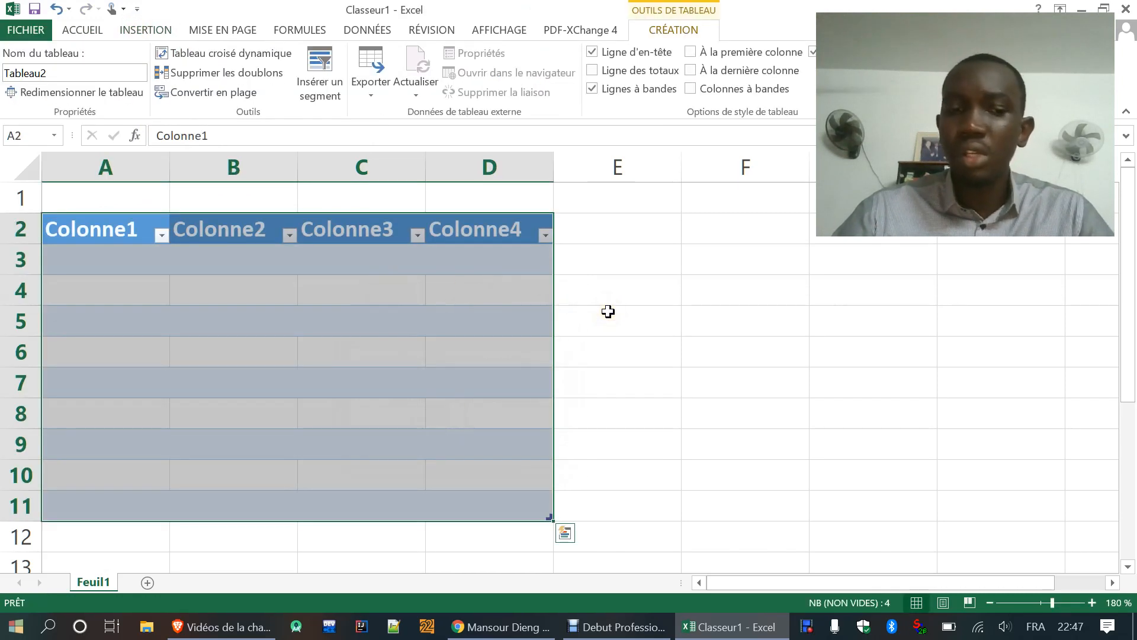
{"action": "key", "text": "ctrl+z"}
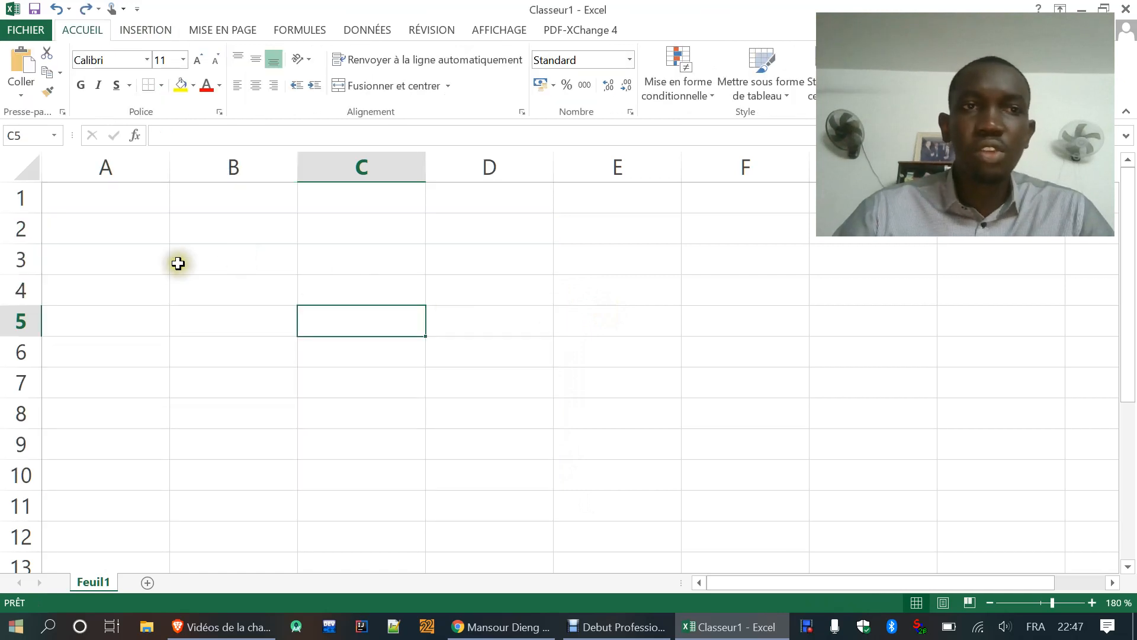
- Format the range A3:D9 as a table with the light black-header style, without existing headers
{"action": "left_click", "coordinate": [75, 288]}
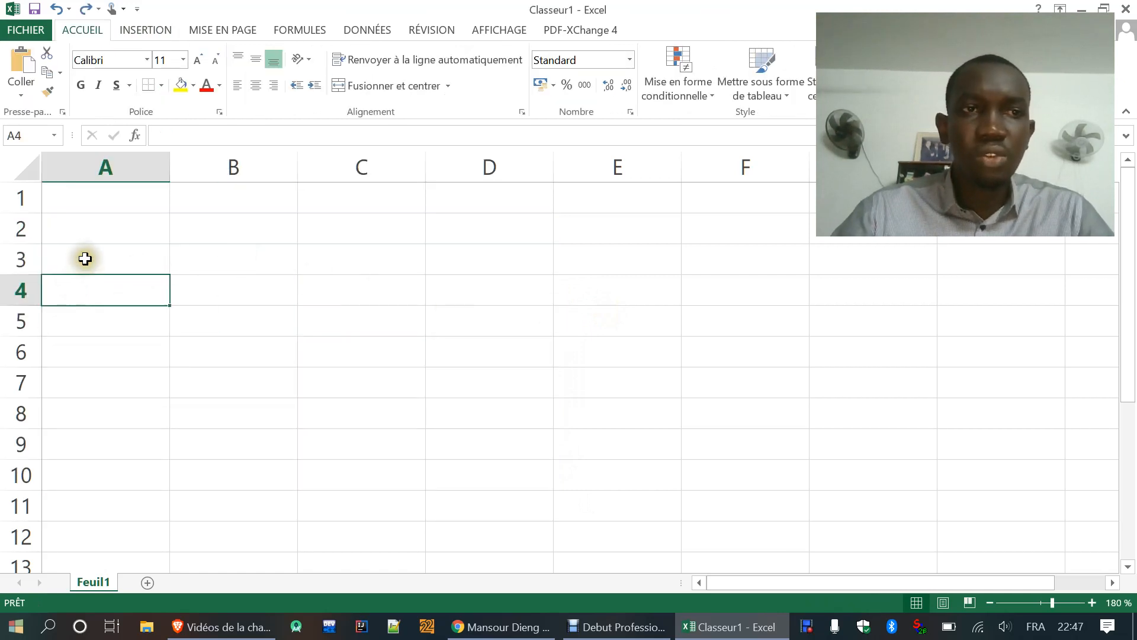
{"action": "left_click", "coordinate": [84, 258]}
{"action": "left_click_drag", "start_coordinate": [85, 256], "coordinate": [493, 444]}
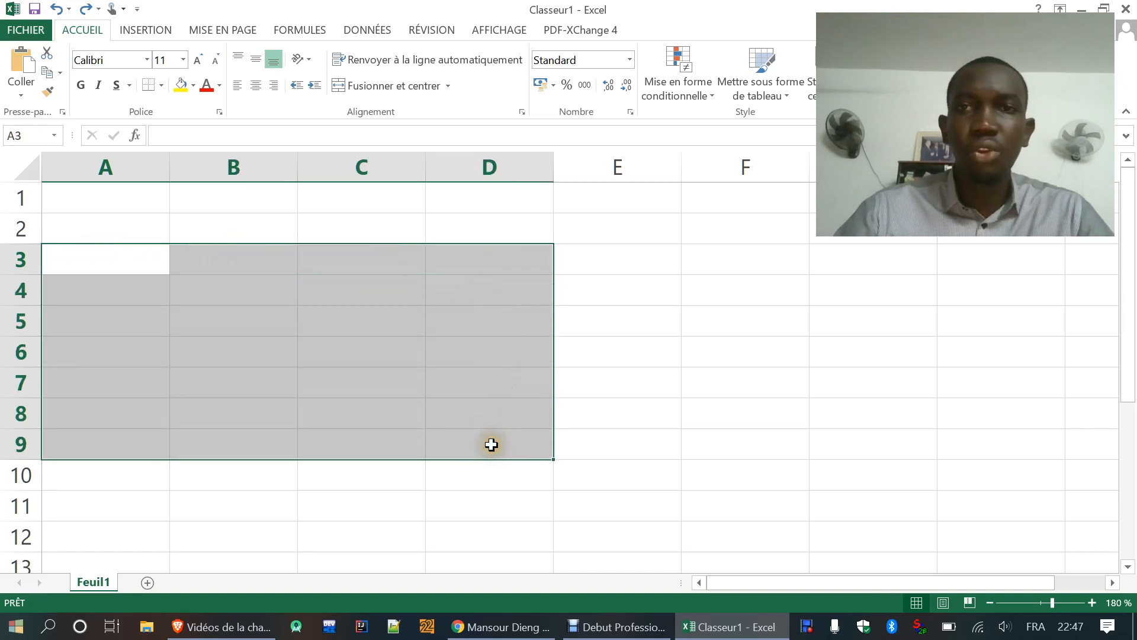
{"action": "left_click", "coordinate": [782, 98]}
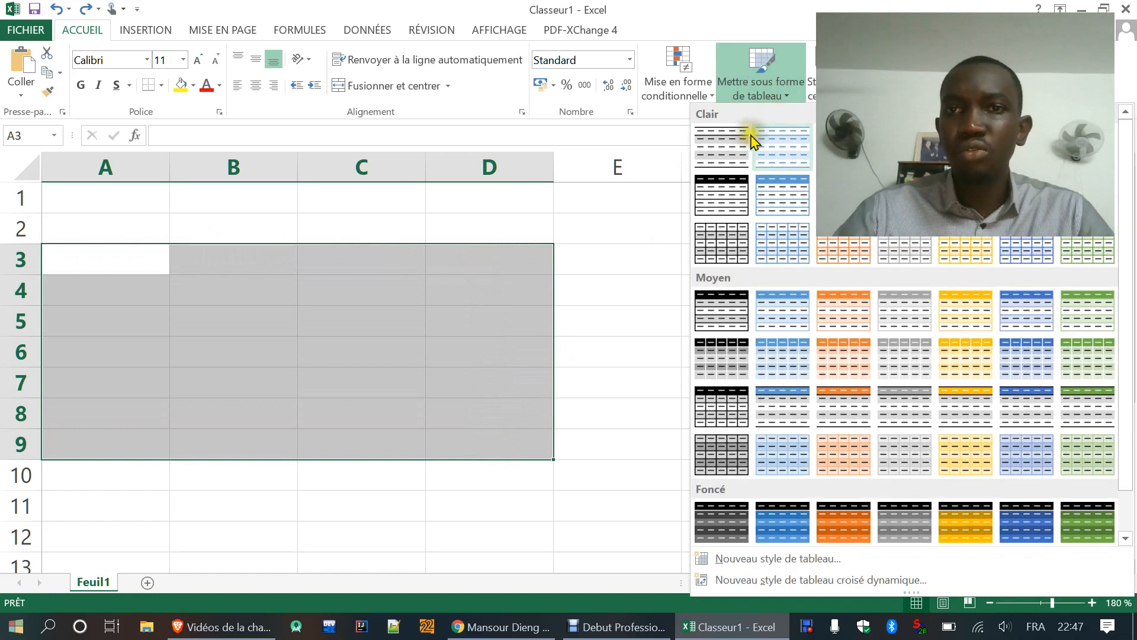
{"action": "left_click", "coordinate": [727, 191]}
{"action": "left_click", "coordinate": [455, 434]}
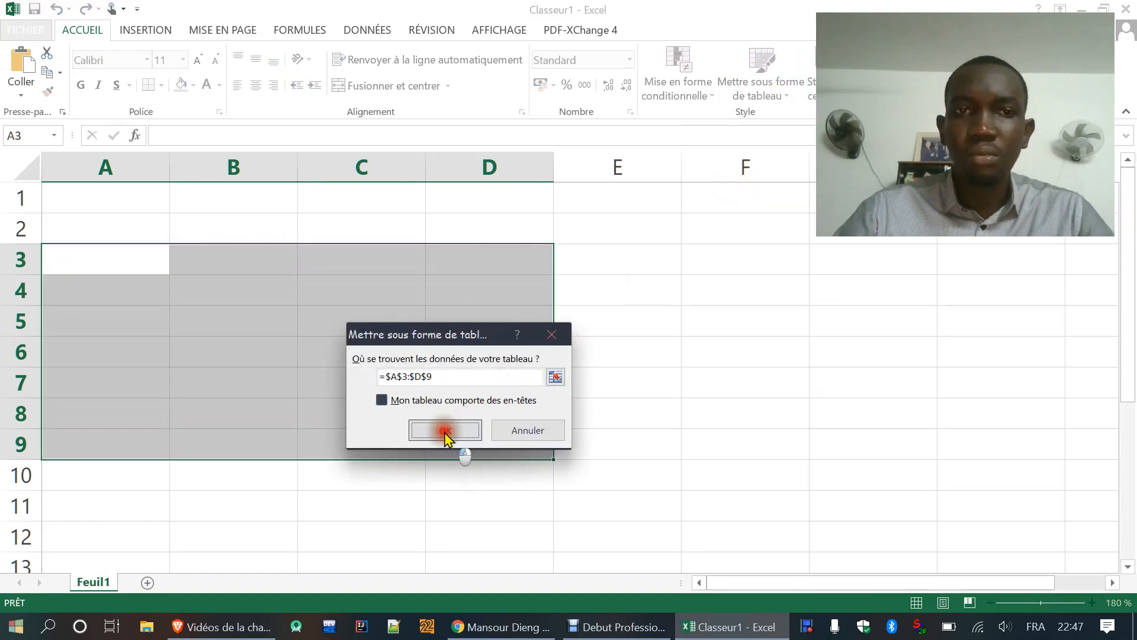
{"action": "left_click", "coordinate": [654, 391]}
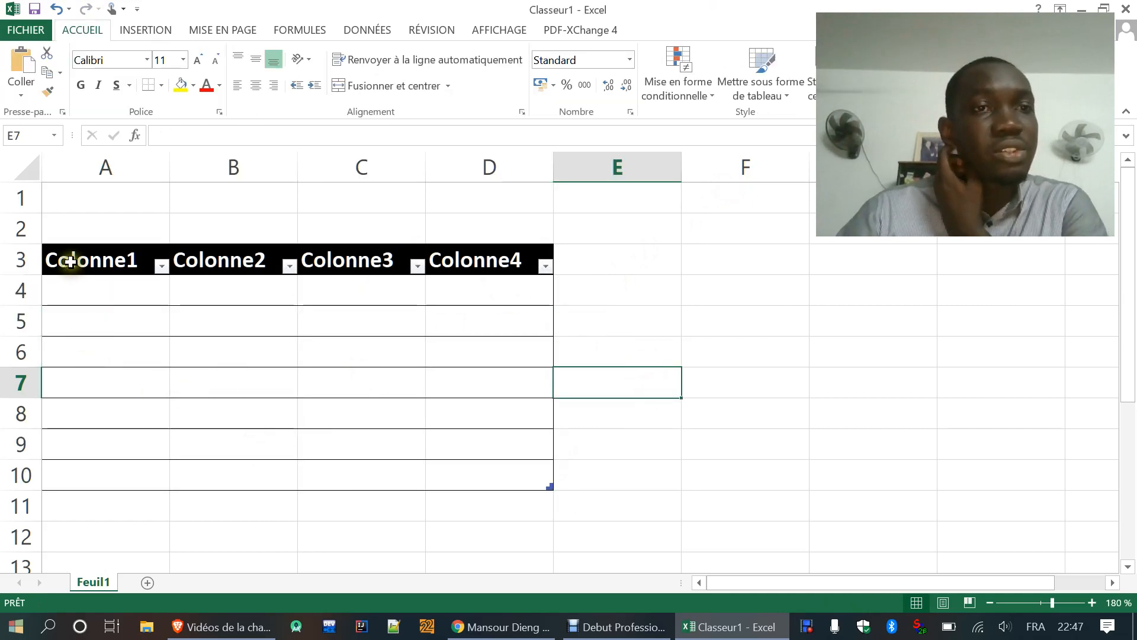
- Replace the first column header in cell A3 with NOM
{"action": "double_click", "coordinate": [104, 264]}
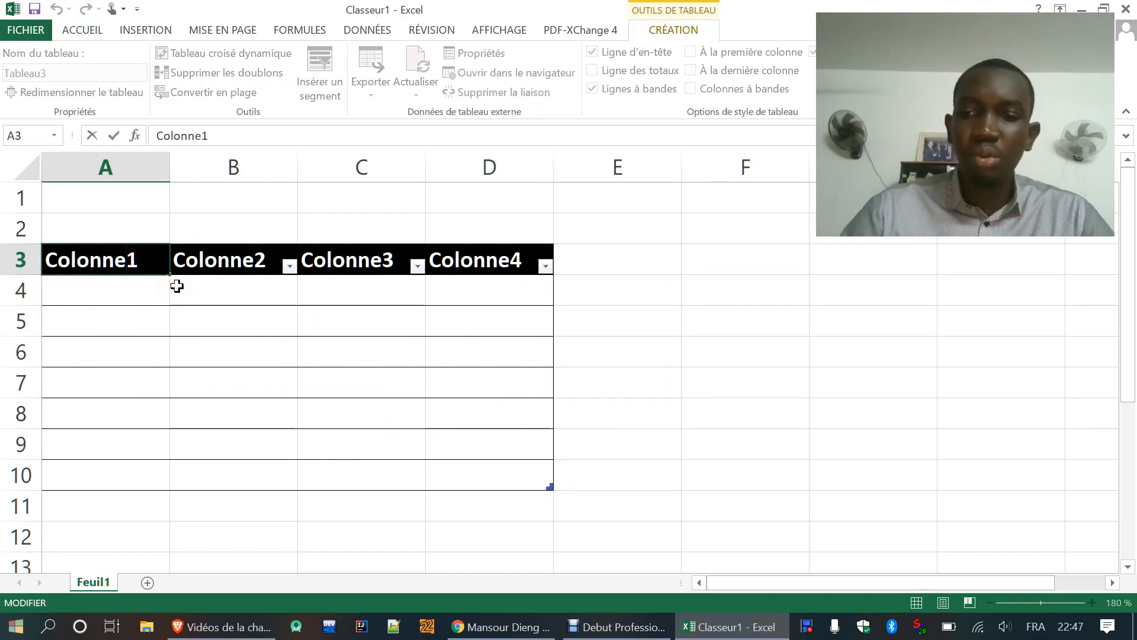
{"action": "key", "text": "BackSpace"}
{"action": "key", "text": "BackSpace"}
{"action": "key", "text": "BackSpace"}
{"action": "key", "text": "BackSpace"}
{"action": "key", "text": "BackSpace"}
{"action": "key", "text": "BackSpace"}
{"action": "key", "text": "BackSpace"}
{"action": "key", "text": "BackSpace"}
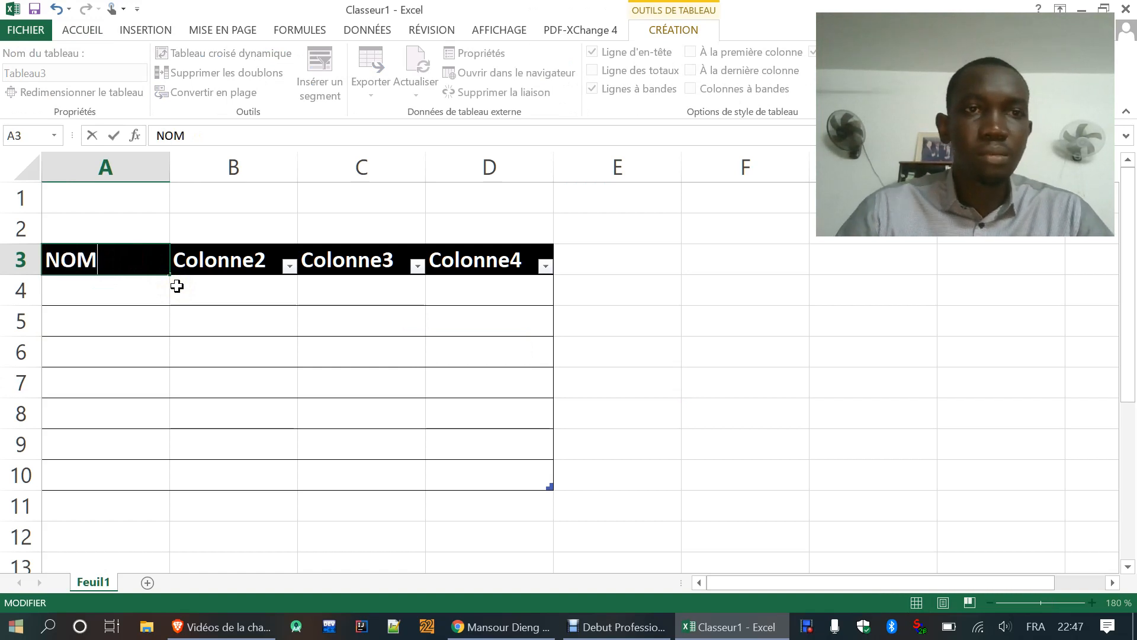
- Rename the other three table headers in B3, C3 and D3 as NOTE 1, NOTE 2 and MOYENNE
{"action": "left_click", "coordinate": [230, 257]}
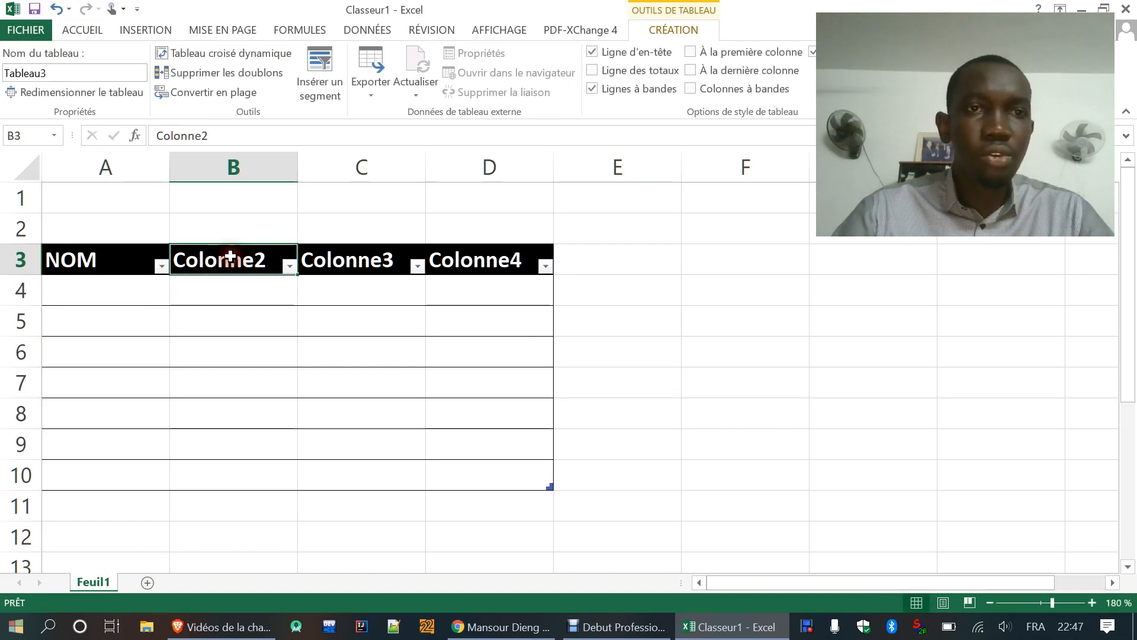
{"action": "type", "text": "NOTE 1"}
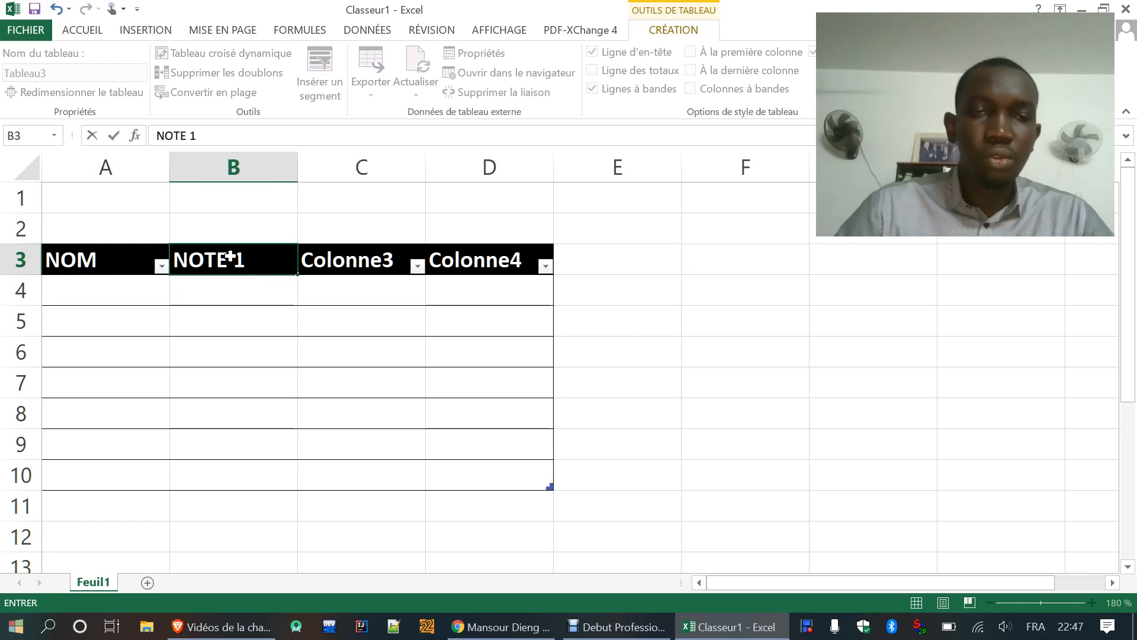
{"action": "key", "text": "Tab"}
{"action": "type", "text": "NOTE"}
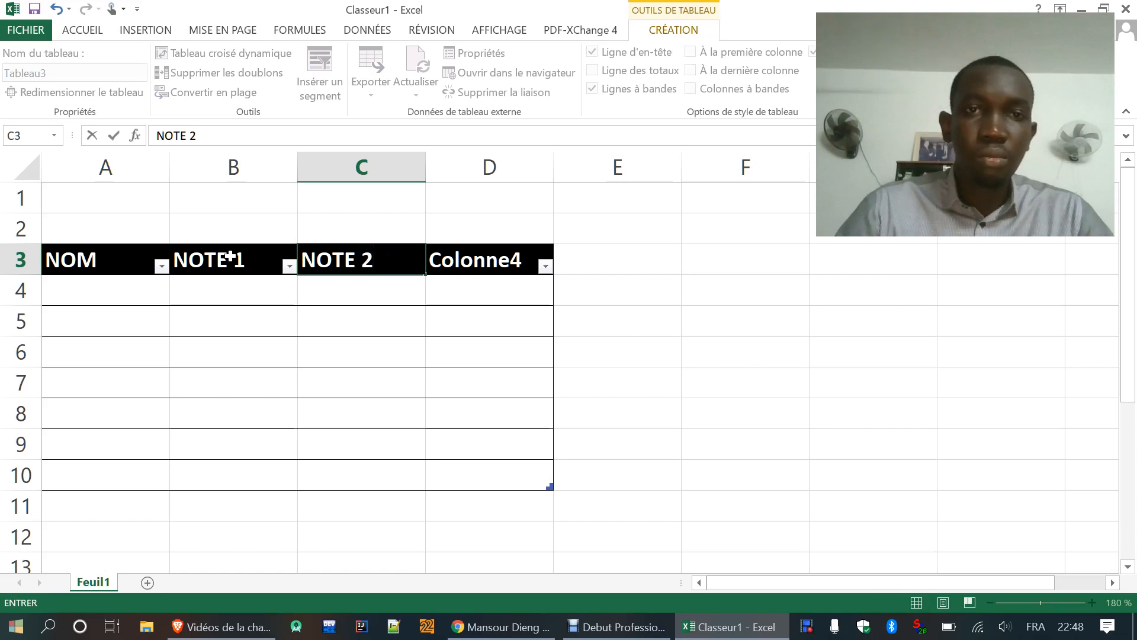
{"action": "key", "text": "Tab"}
{"action": "type", "text": "MOYE"}
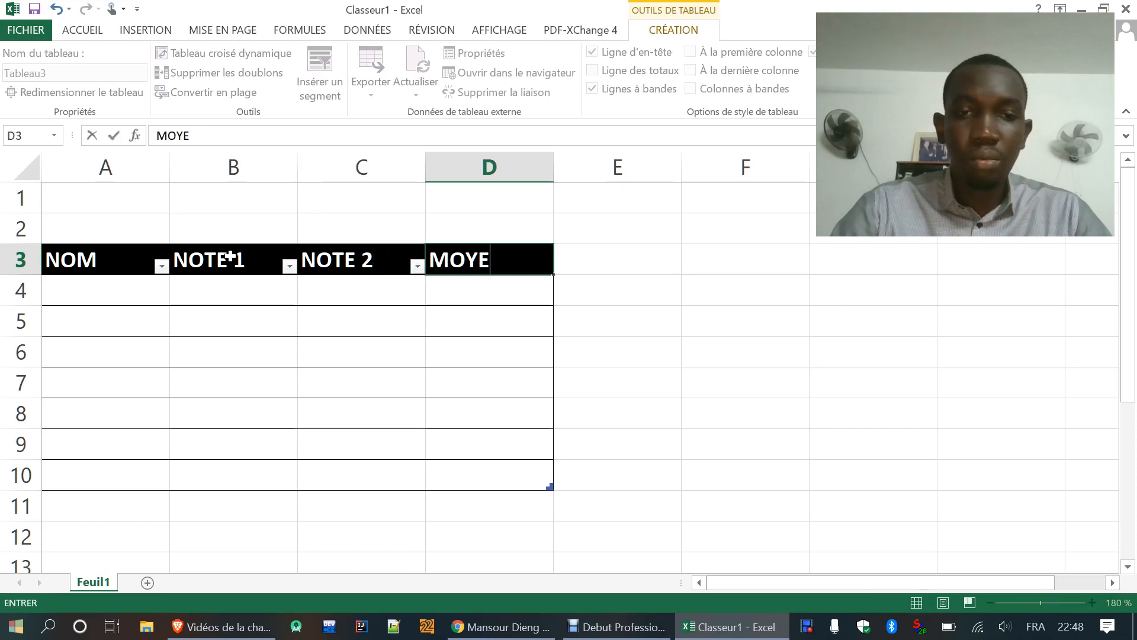
{"action": "type", "text": "NNE"}
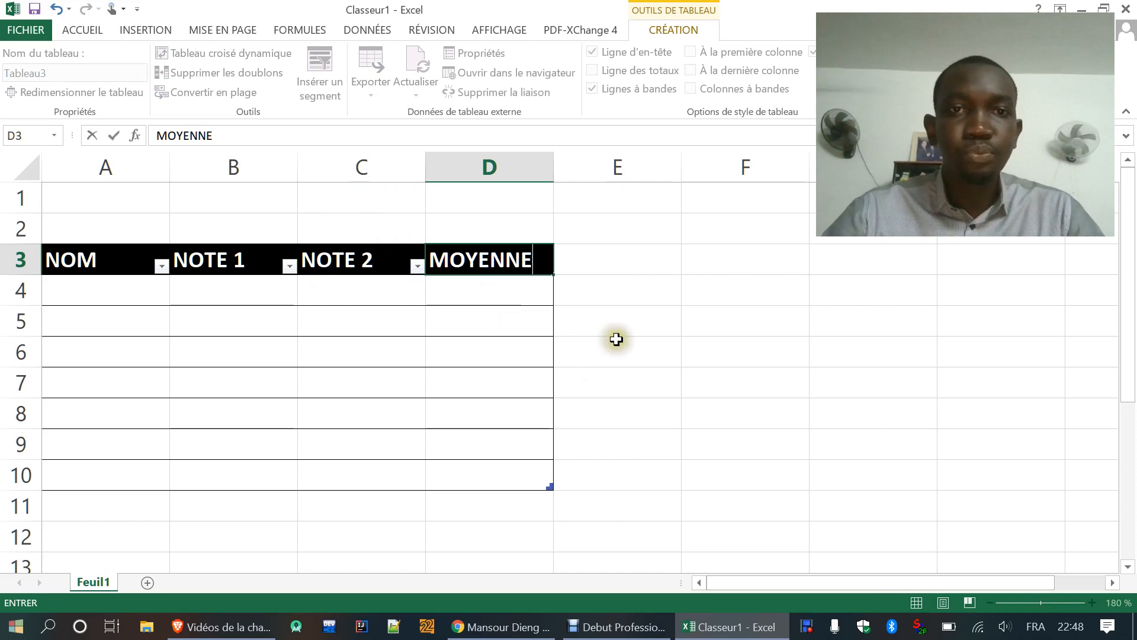
{"action": "left_click", "coordinate": [616, 339]}
- Enter the first three people's names in the NOM column, in cells A4 to A6
{"action": "left_click", "coordinate": [109, 293]}
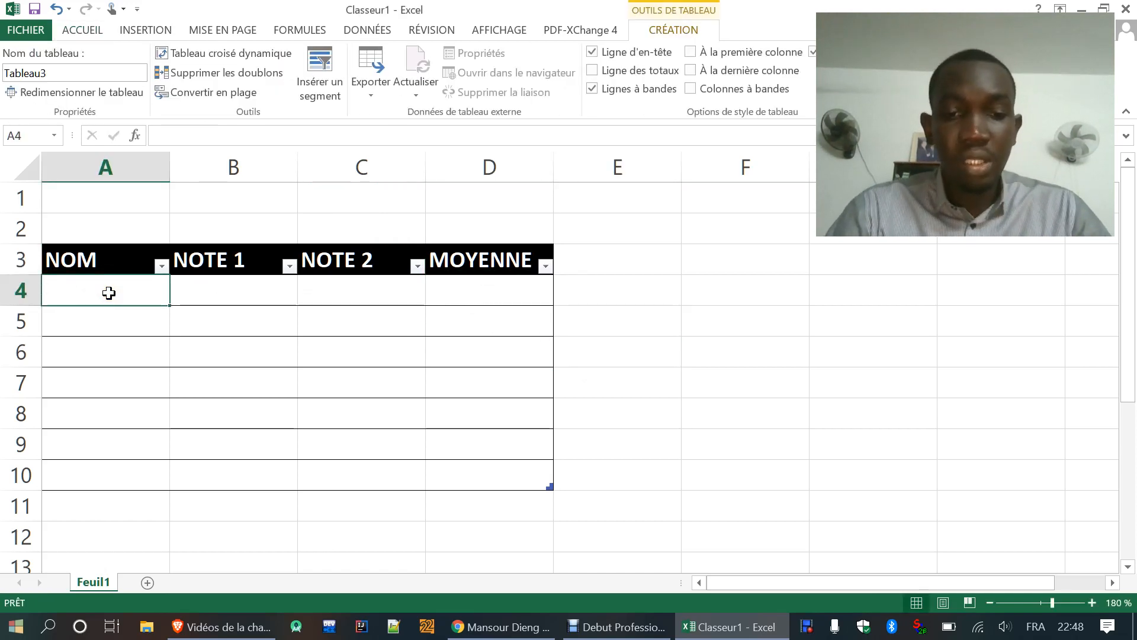
{"action": "type", "text": "toto"}
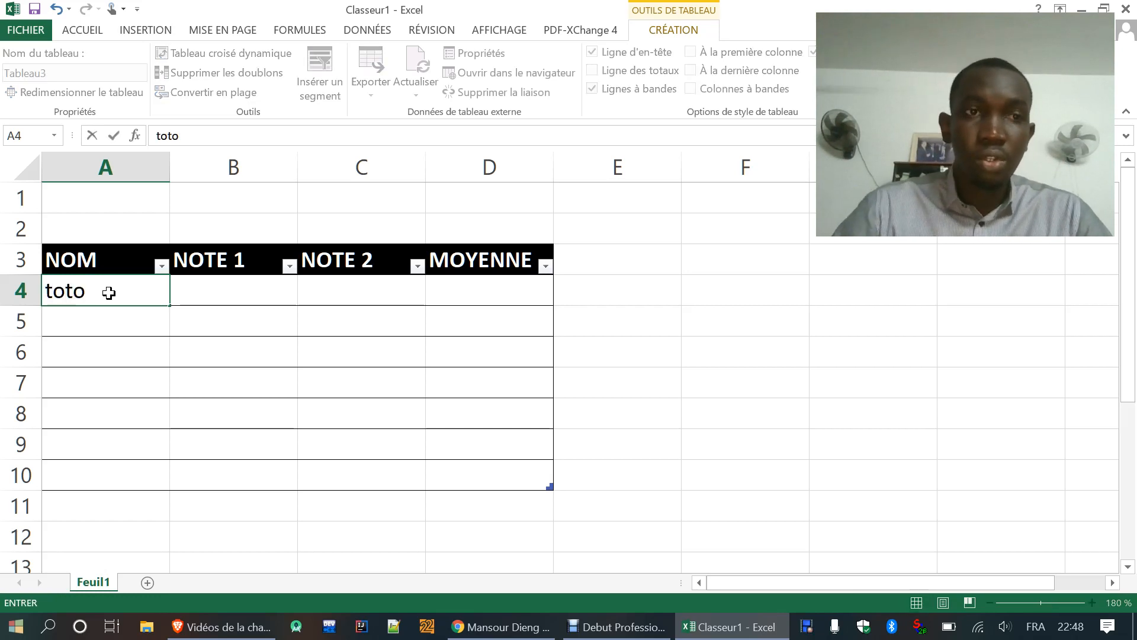
{"action": "key", "text": "Return"}
{"action": "type", "text": "s"}
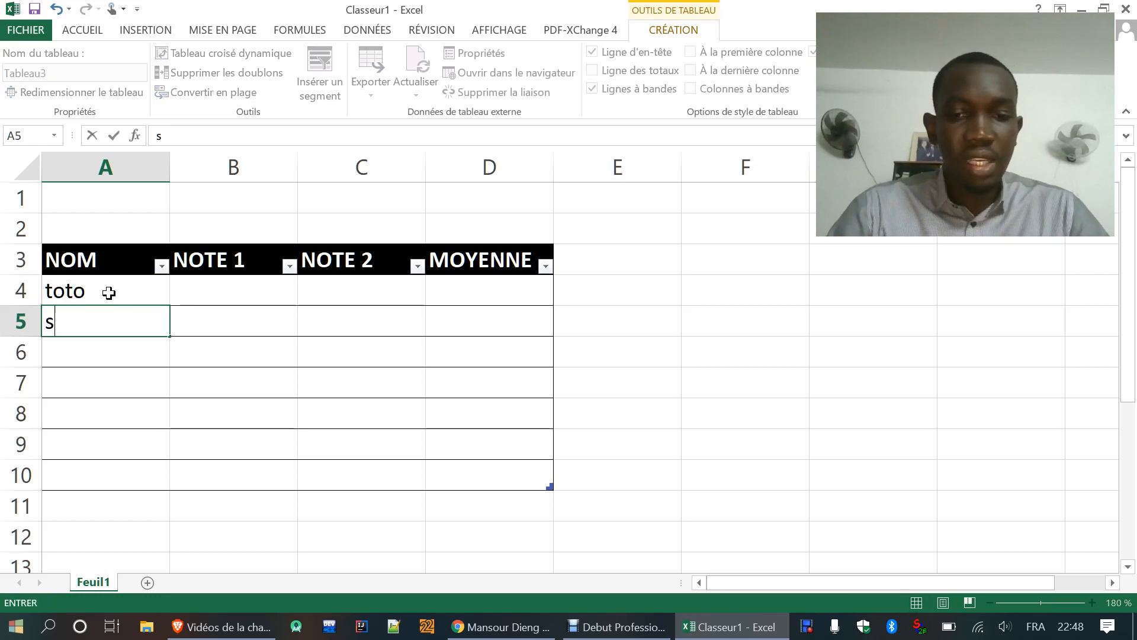
{"action": "type", "text": "alif"}
{"action": "key", "text": "Return"}
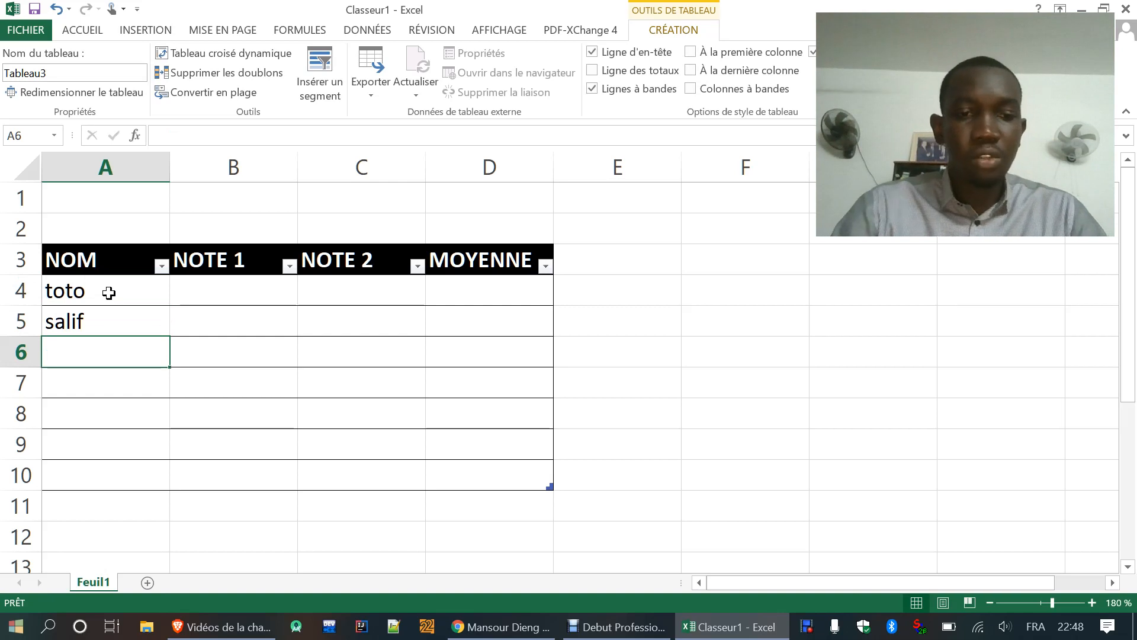
{"action": "type", "text": "ducobu"}
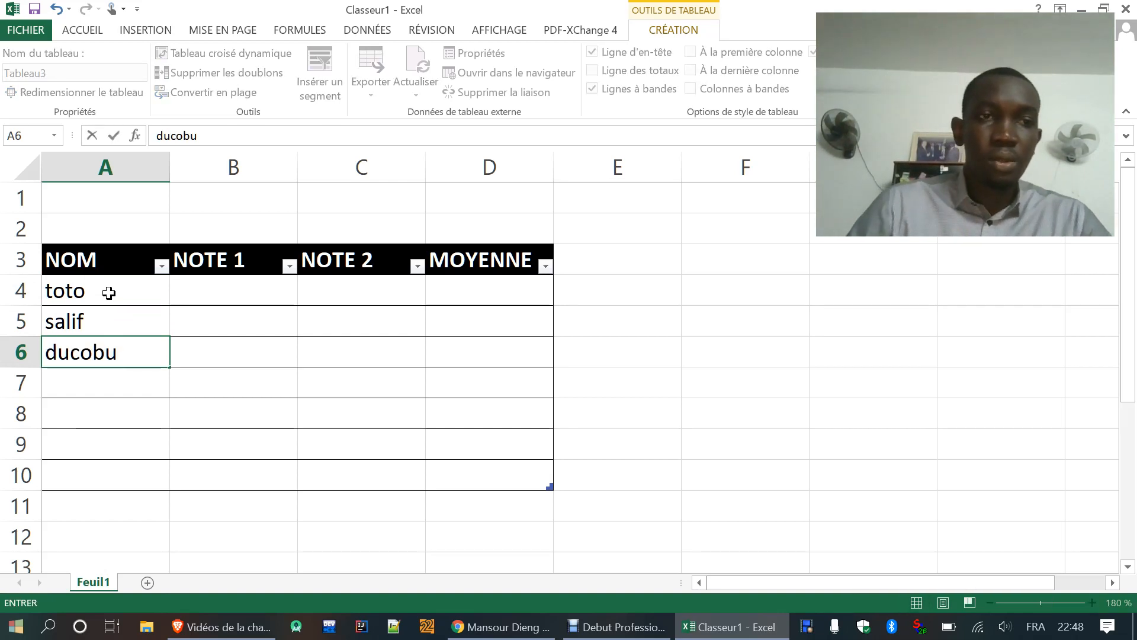
{"action": "key", "text": "Return"}
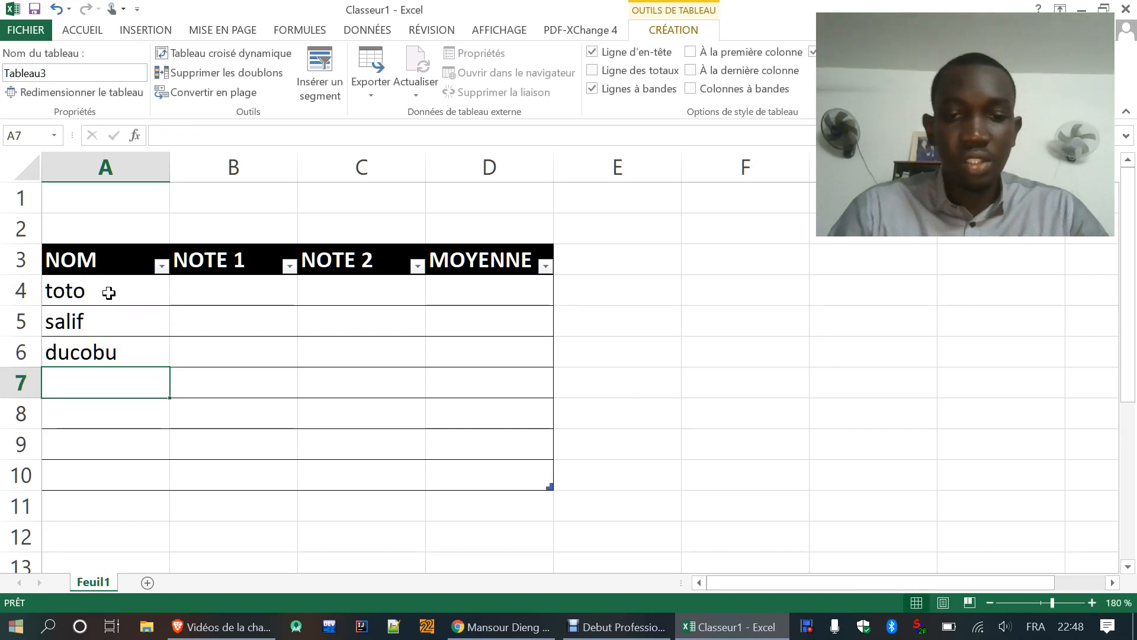
- Fill the remaining NOM cells, A7 to A10, with four more people's names
{"action": "type", "text": "titeuf"}
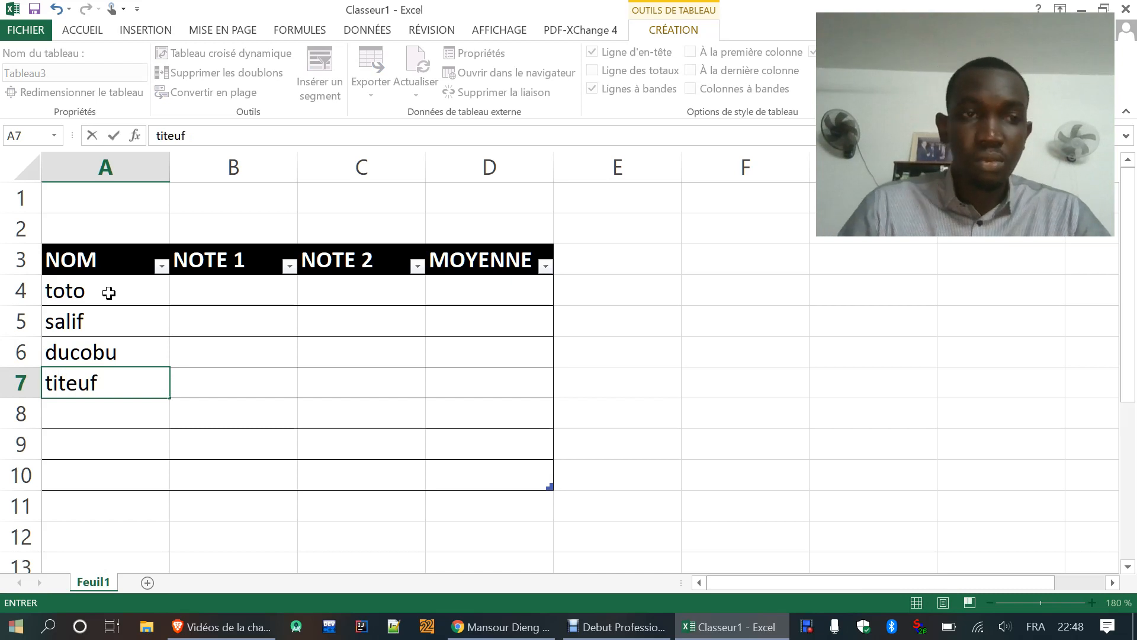
{"action": "key", "text": "Return"}
{"action": "type", "text": "isid"}
{"action": "key", "text": "Return"}
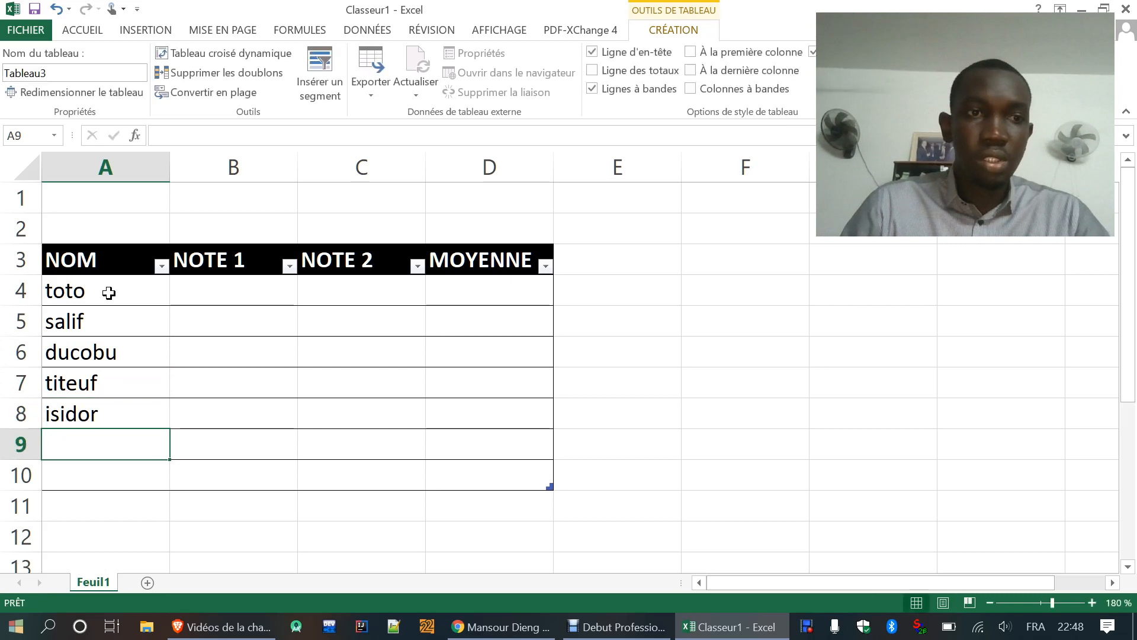
{"action": "type", "text": "amy"}
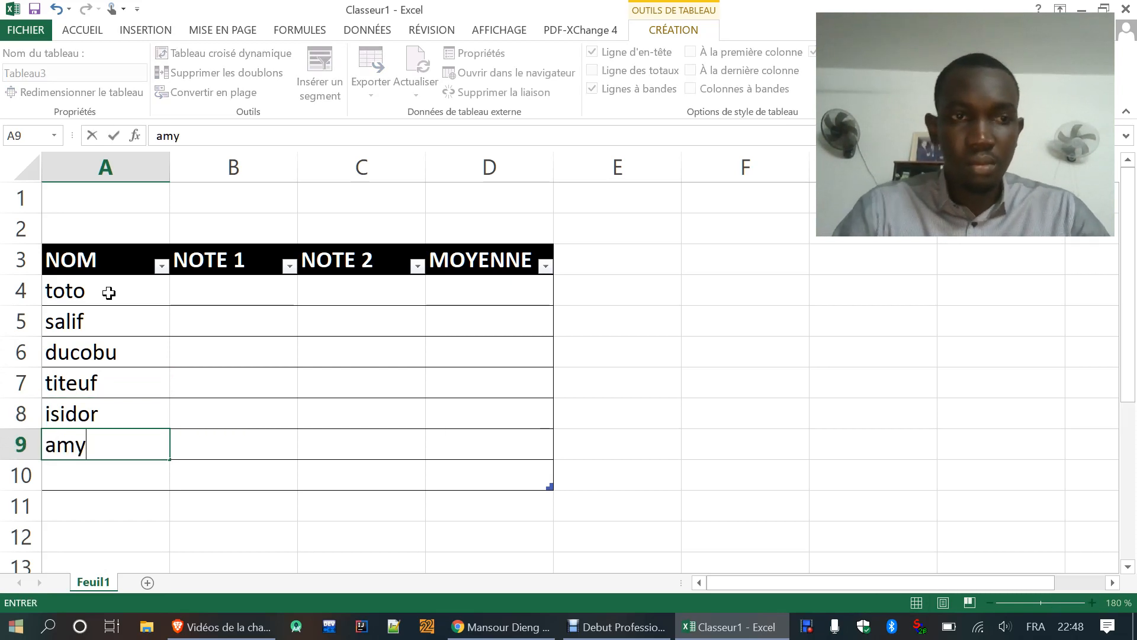
{"action": "key", "text": "Return"}
{"action": "type", "text": "fat"}
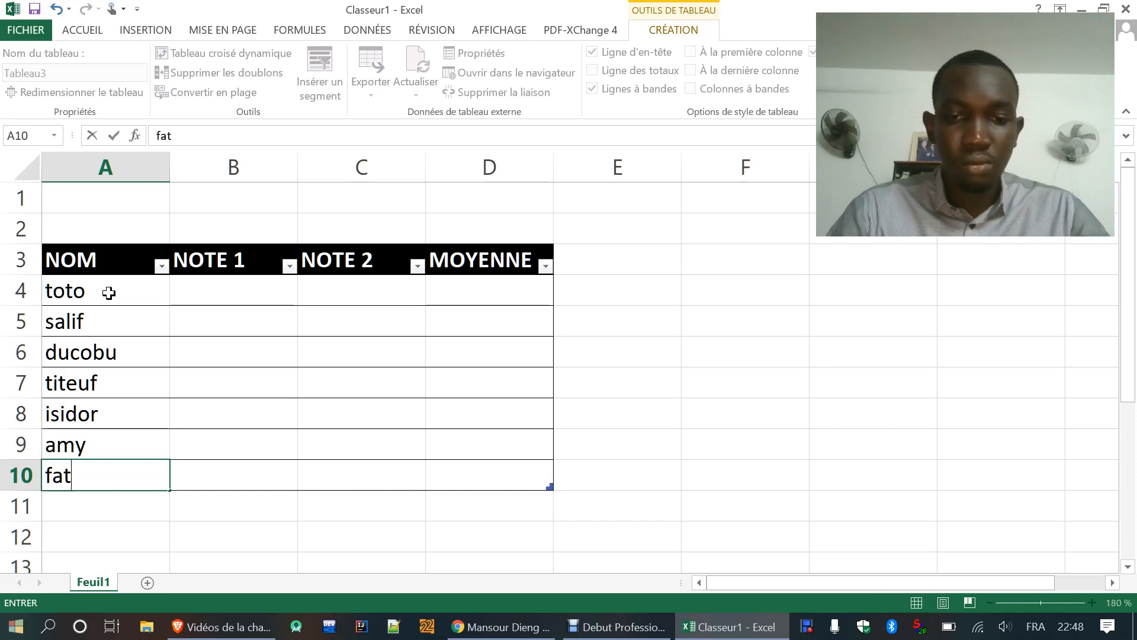
{"action": "type", "text": "ou"}
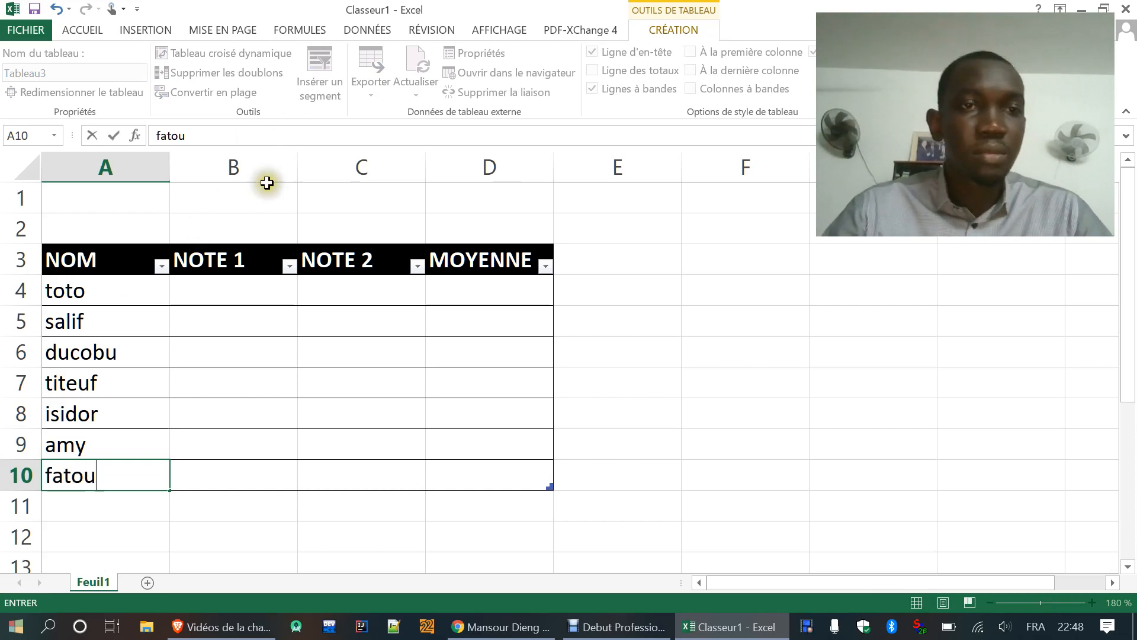
{"action": "left_click", "coordinate": [216, 305]}
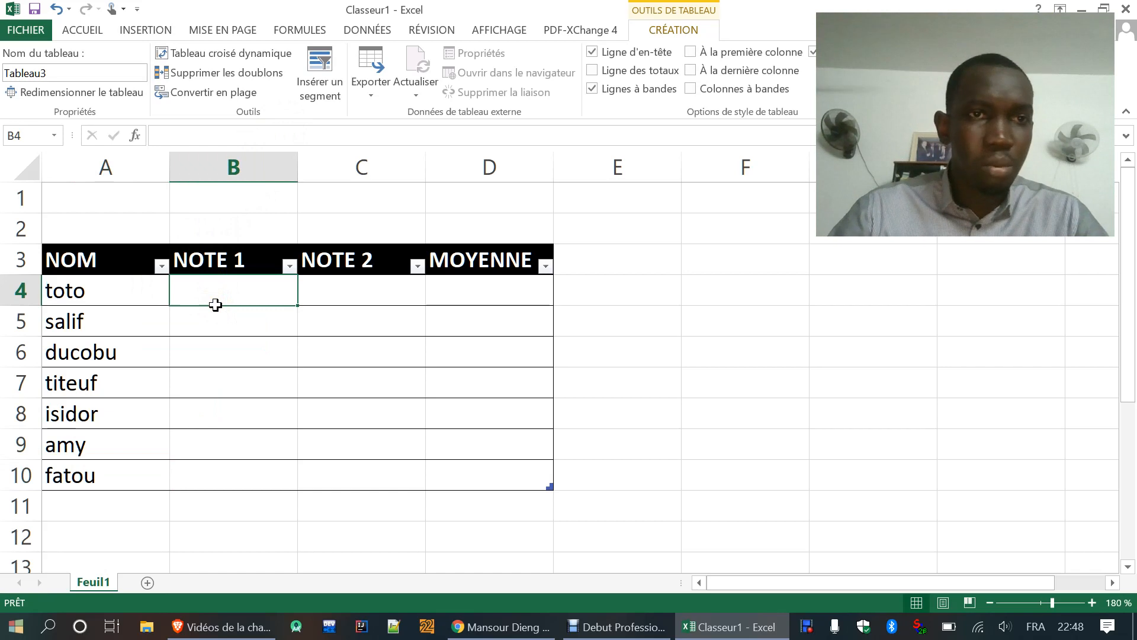
- Enter the NOTE 1 grades 9 in B4, 3 in B5 and 2 in B7
{"action": "type", "text": "9"}
{"action": "left_click", "coordinate": [199, 322]}
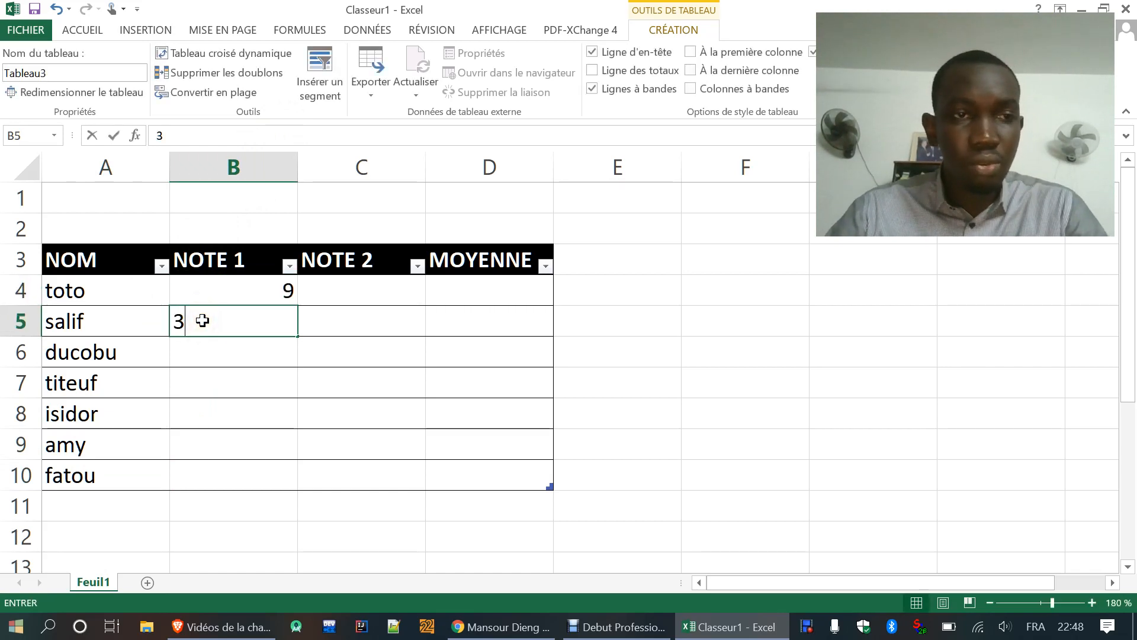
{"action": "type", "text": "3"}
{"action": "left_click", "coordinate": [200, 368]}
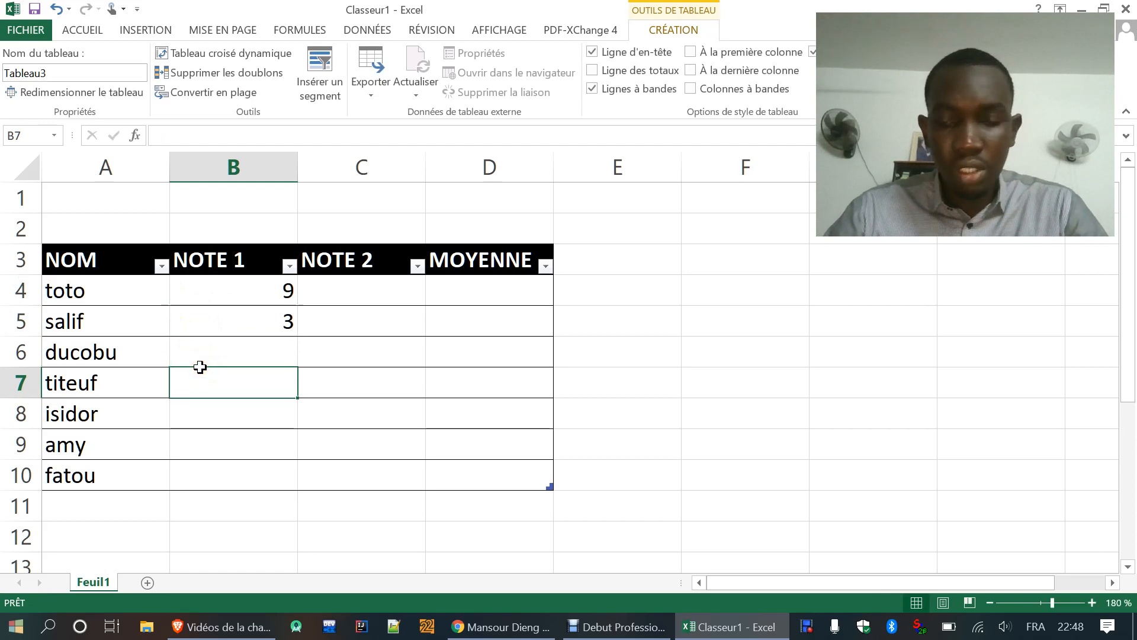
{"action": "type", "text": "2"}
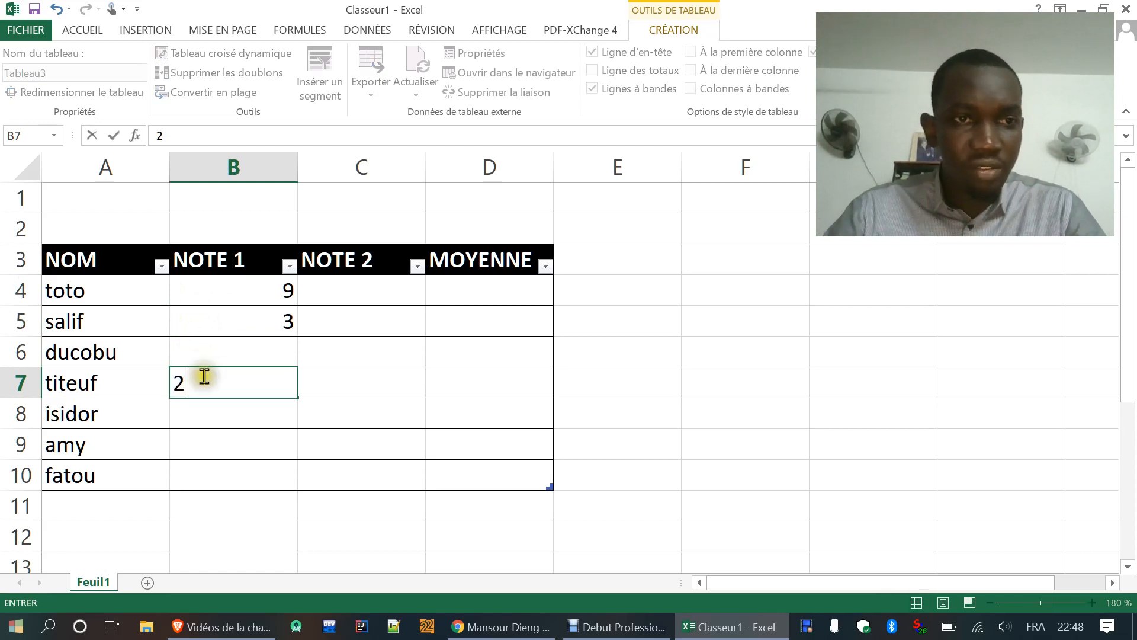
- Enter the remaining NOTE 1 grades 12, 15 and 11 in cells B8 to B10
{"action": "left_click", "coordinate": [216, 416]}
{"action": "type", "text": "12"}
{"action": "left_click", "coordinate": [215, 439]}
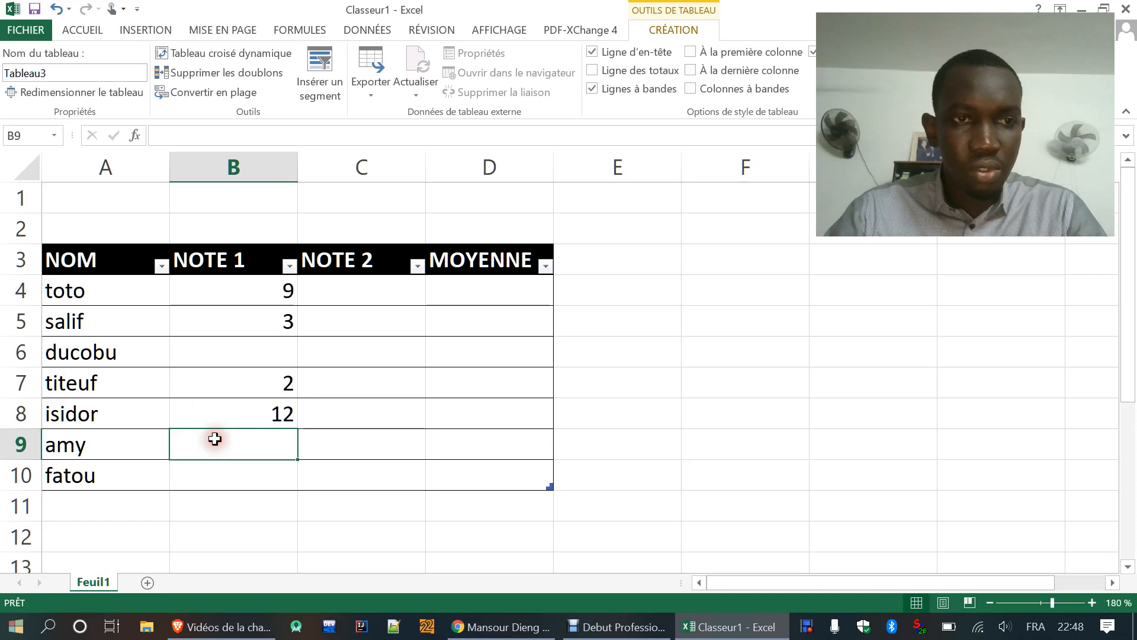
{"action": "type", "text": "15"}
{"action": "left_click", "coordinate": [217, 475]}
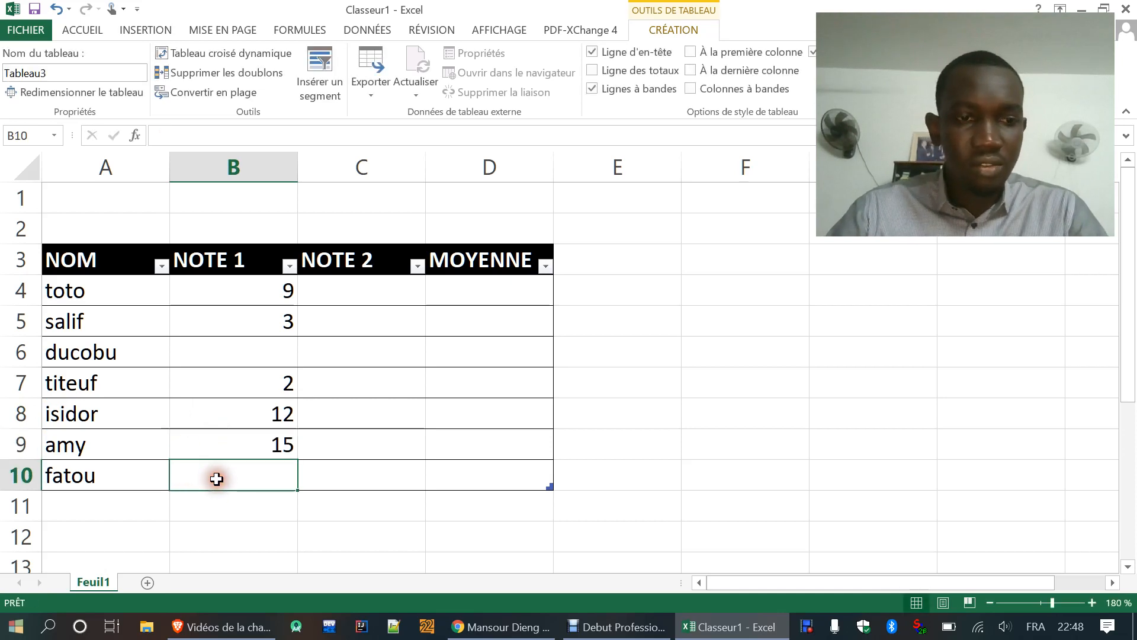
{"action": "type", "text": "11"}
- Enter the first two NOTE 2 grades, 10 in C4 and 11 in C5
{"action": "left_click", "coordinate": [351, 303]}
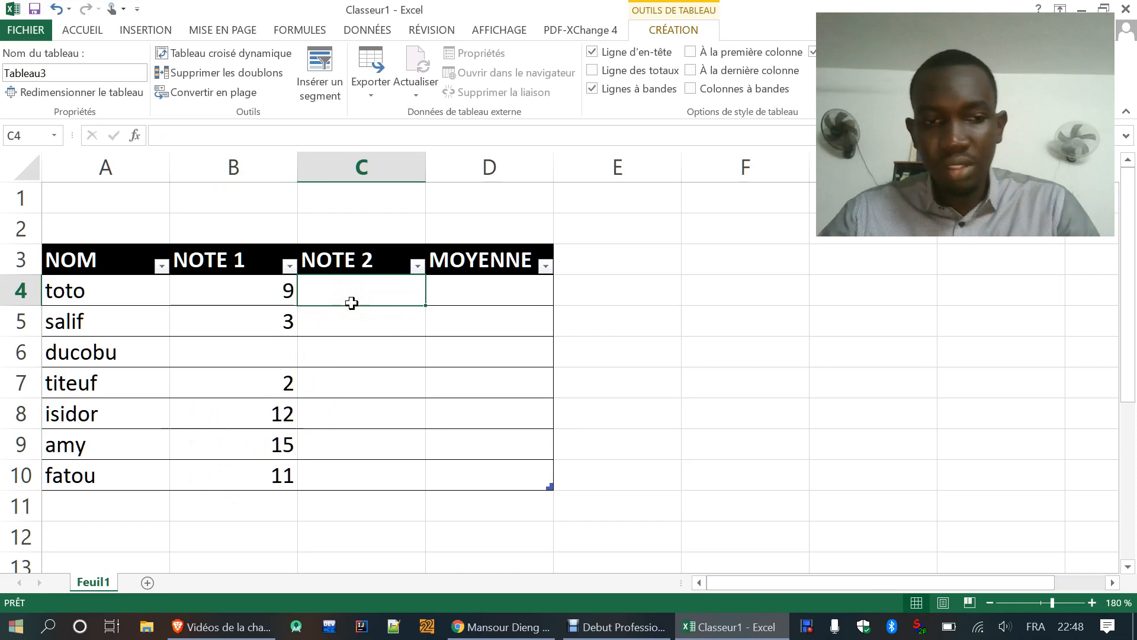
{"action": "type", "text": "10"}
{"action": "left_click", "coordinate": [344, 317]}
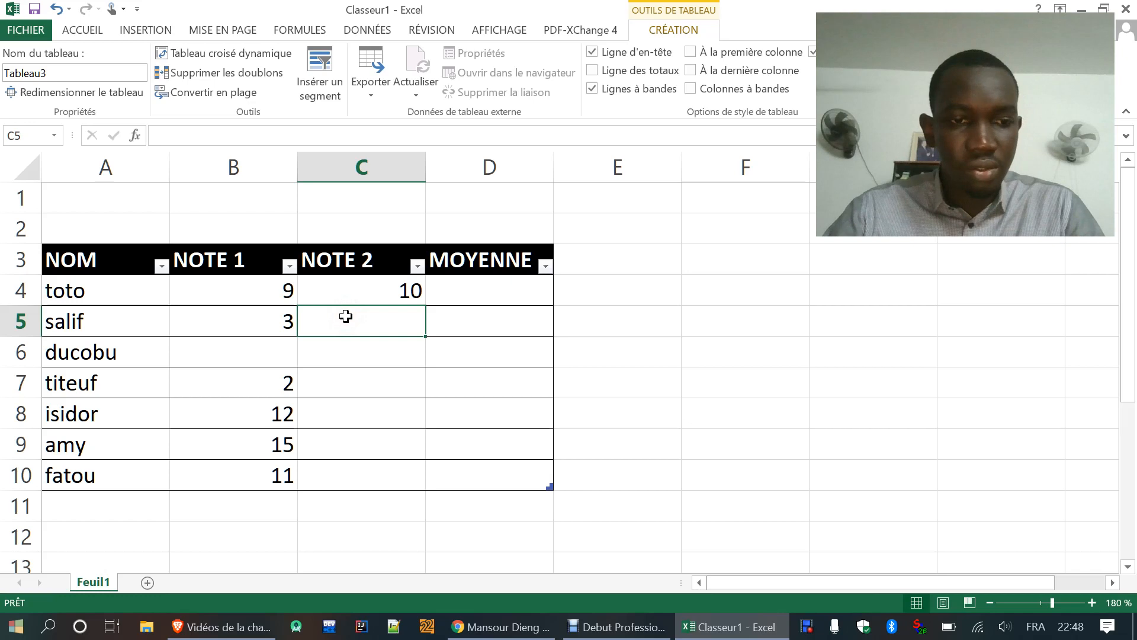
{"action": "type", "text": "11"}
- Fill in both grades of row 6, with 2 in B6 and 13 in C6
{"action": "left_click", "coordinate": [254, 353]}
{"action": "type", "text": "2"}
{"action": "left_click", "coordinate": [363, 356]}
{"action": "type", "text": "13"}
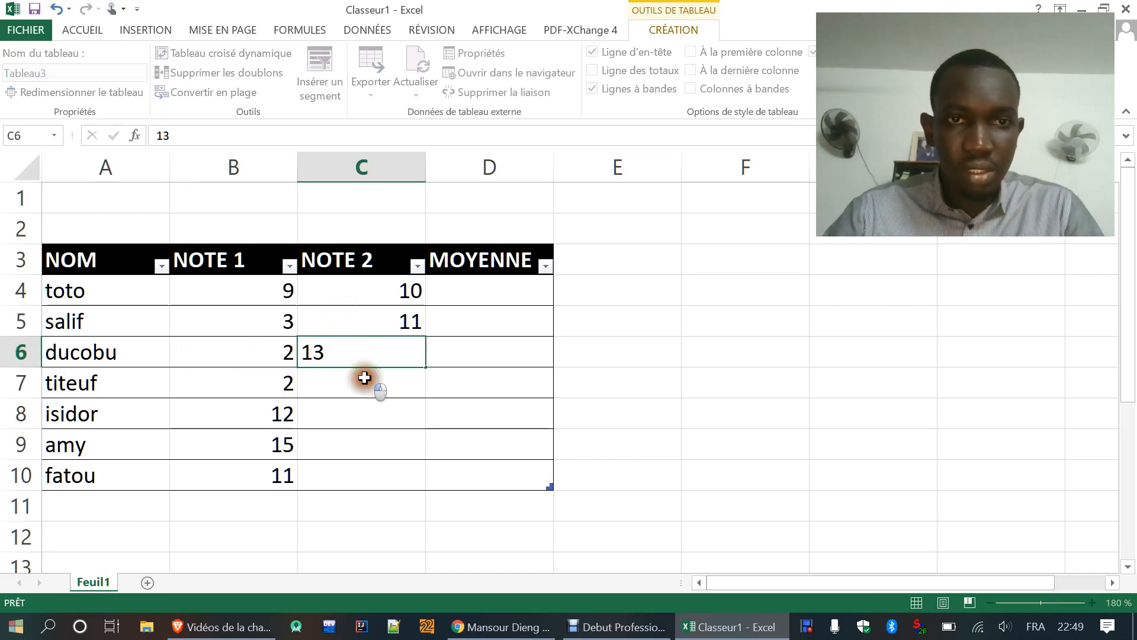
- Enter the NOTE 2 grades 11, 7 and 18 in cells C7 to C9
{"action": "left_click", "coordinate": [364, 377]}
{"action": "type", "text": "11"}
{"action": "left_click", "coordinate": [364, 424]}
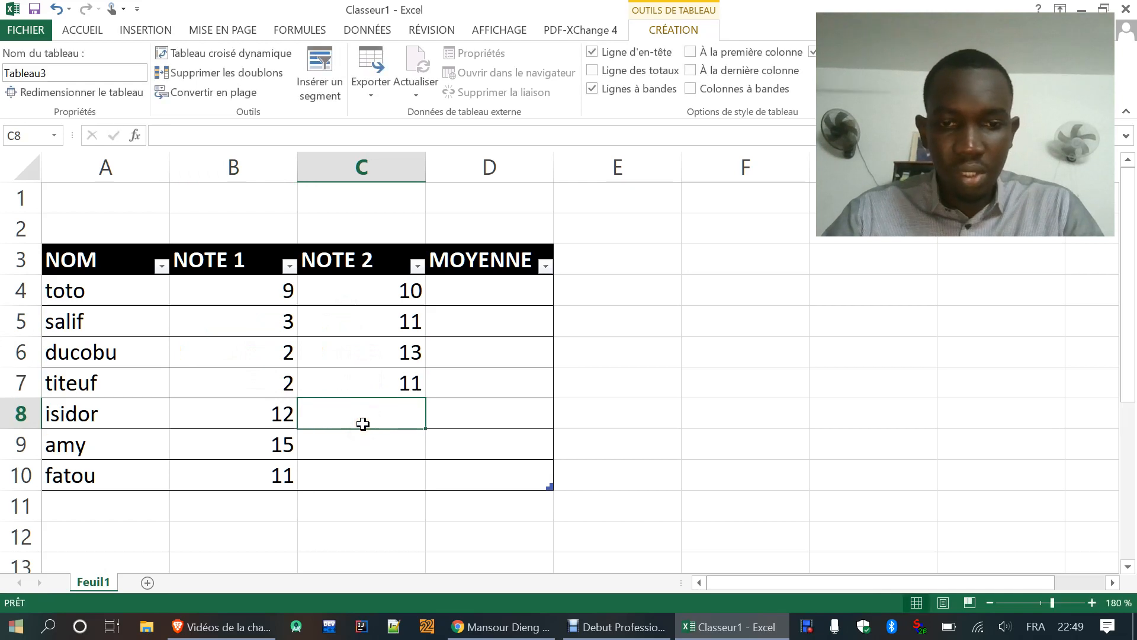
{"action": "type", "text": "7"}
{"action": "left_click", "coordinate": [360, 443]}
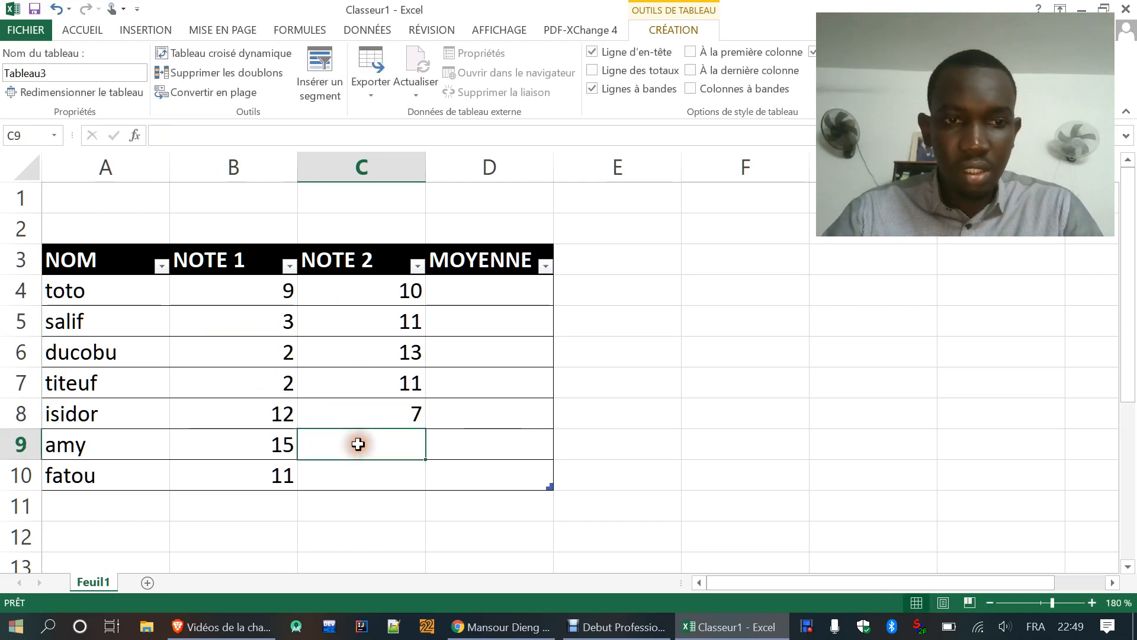
{"action": "type", "text": "18"}
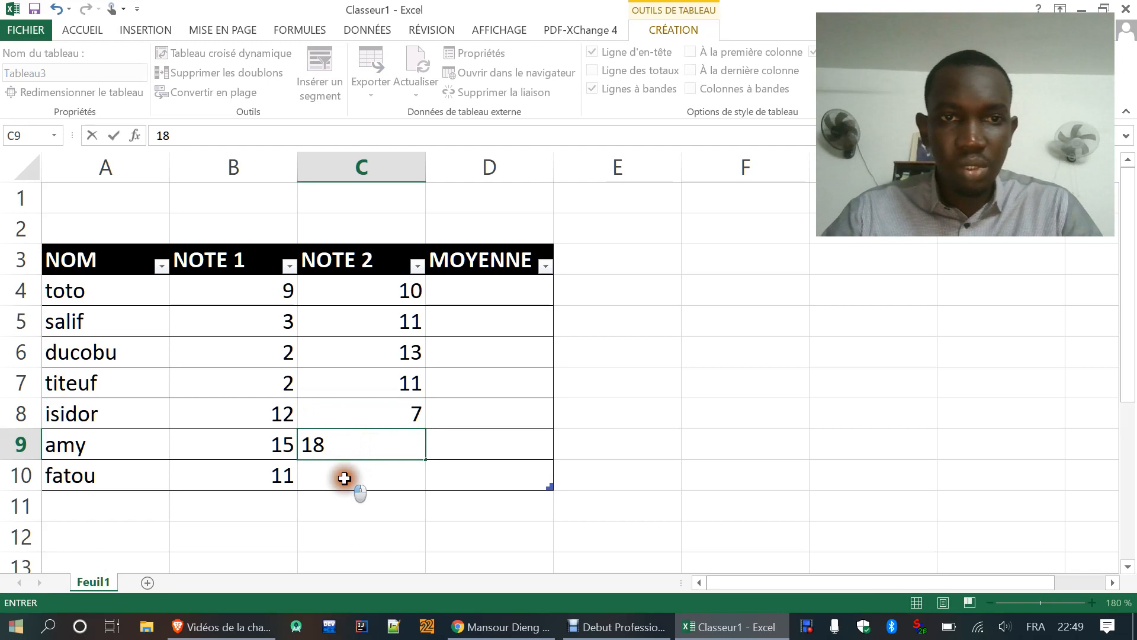
- Enter 11 as the last NOTE 2 grade in C10 and replace it with 14
{"action": "left_click", "coordinate": [345, 478]}
{"action": "type", "text": "11"}
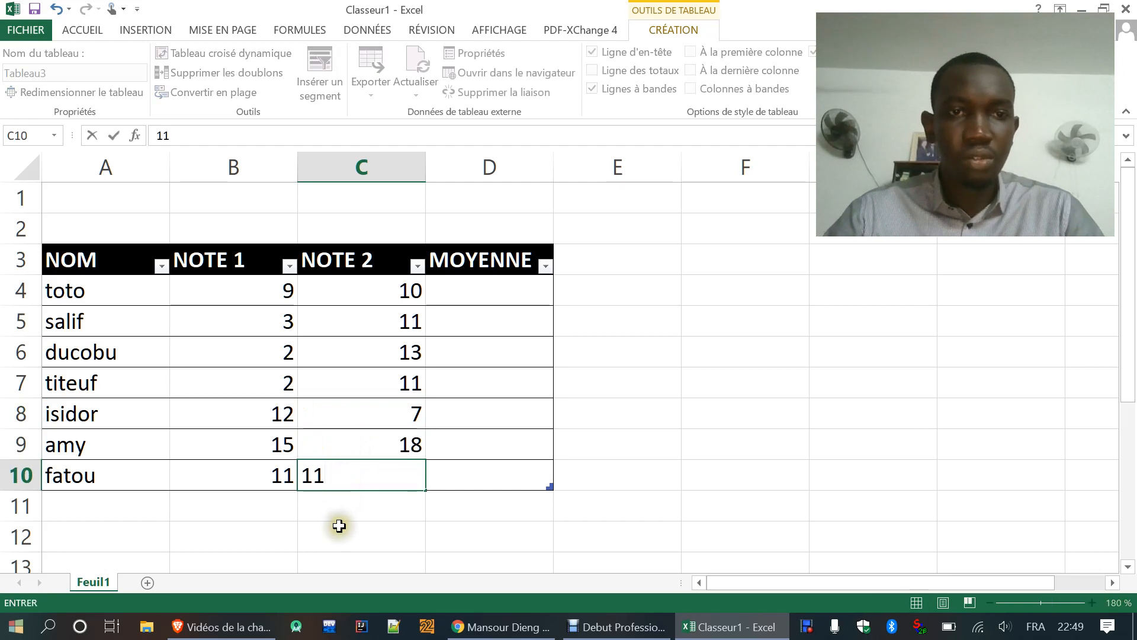
{"action": "left_click", "coordinate": [340, 526]}
{"action": "left_click", "coordinate": [352, 474]}
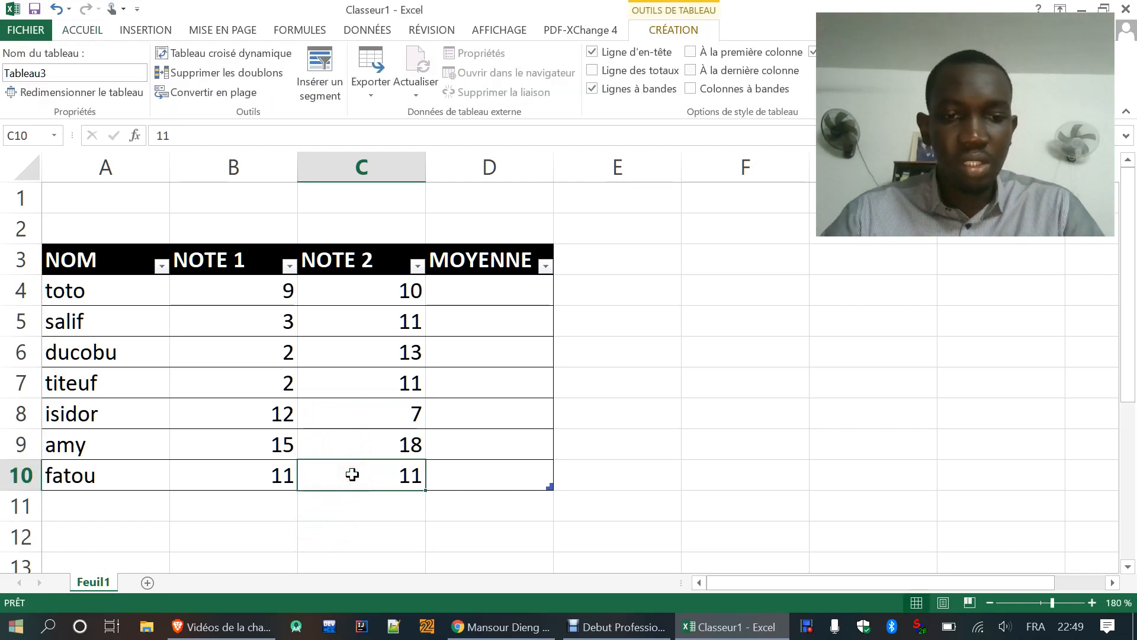
{"action": "type", "text": "14"}
{"action": "left_click", "coordinate": [335, 511]}
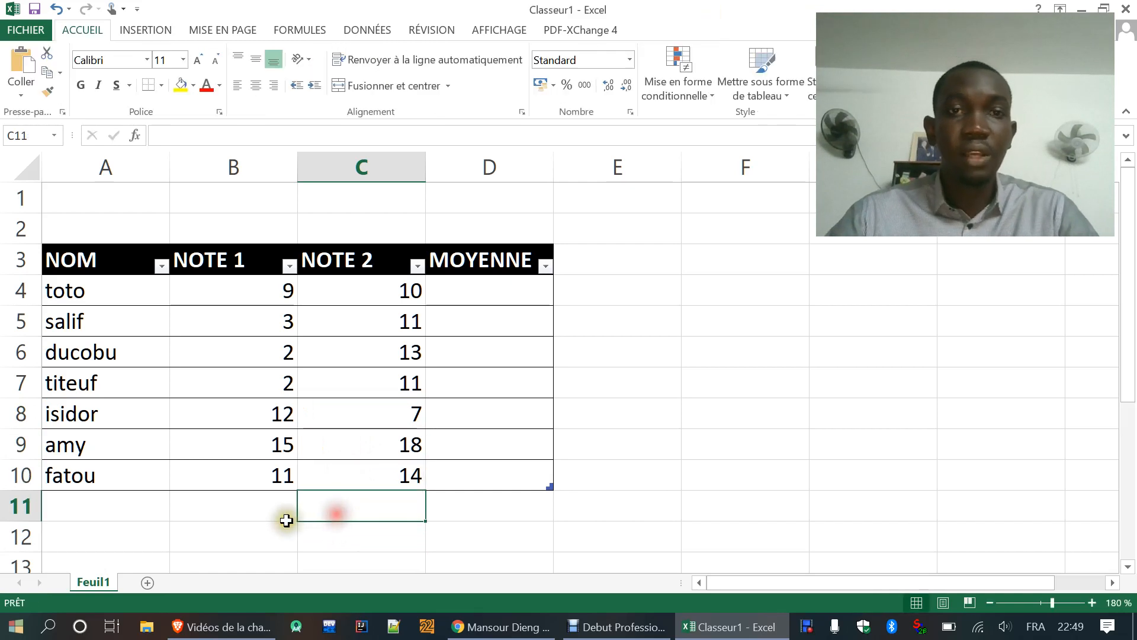
{"action": "left_click", "coordinate": [539, 534]}
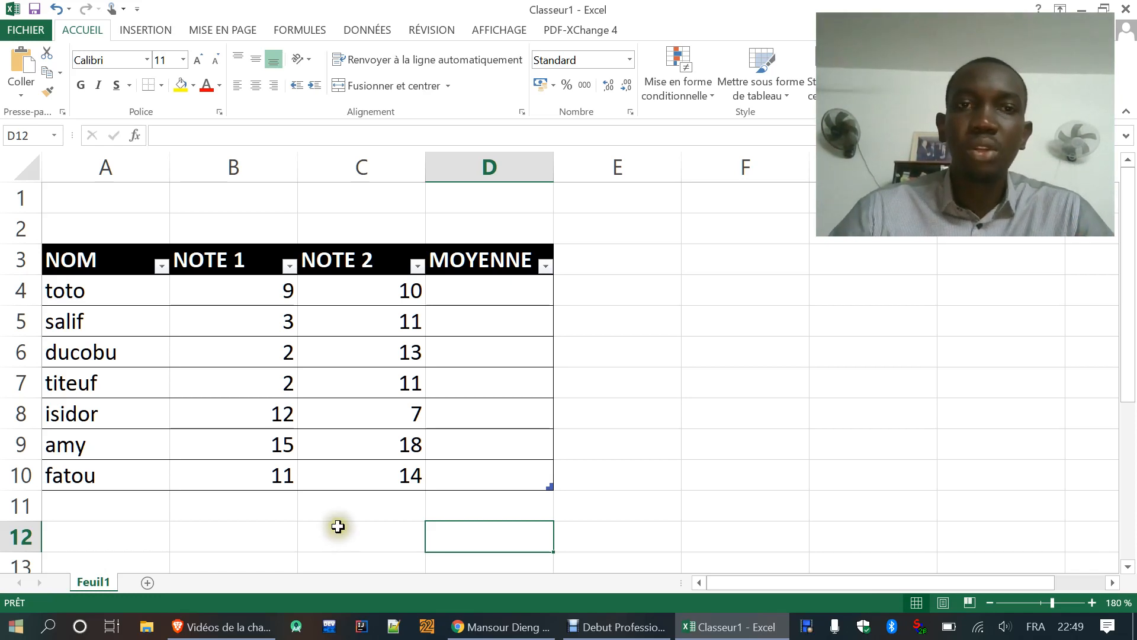
- Insert the MOYENNE function in D4 with the range B4:C4 as its first argument
{"action": "left_click", "coordinate": [468, 289]}
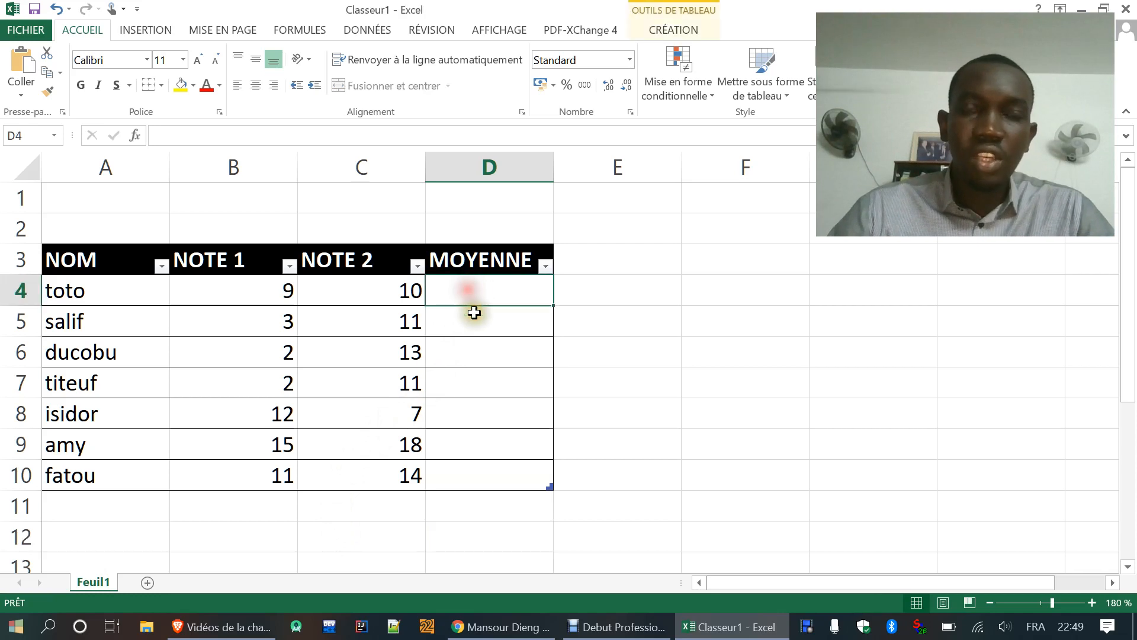
{"action": "left_click", "coordinate": [135, 136]}
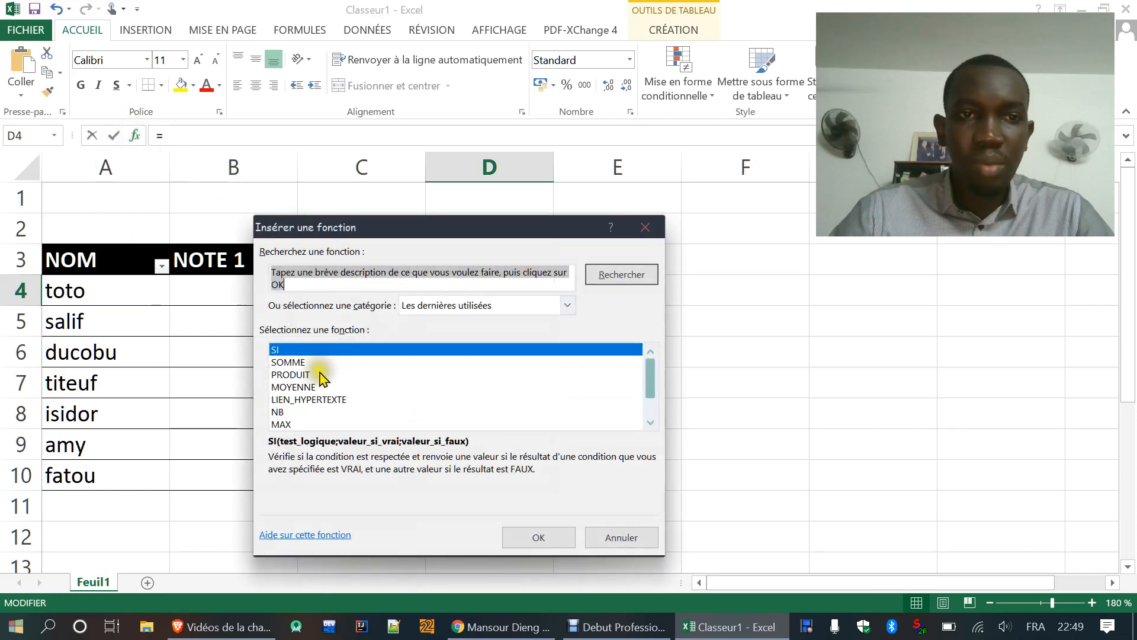
{"action": "left_click", "coordinate": [301, 389]}
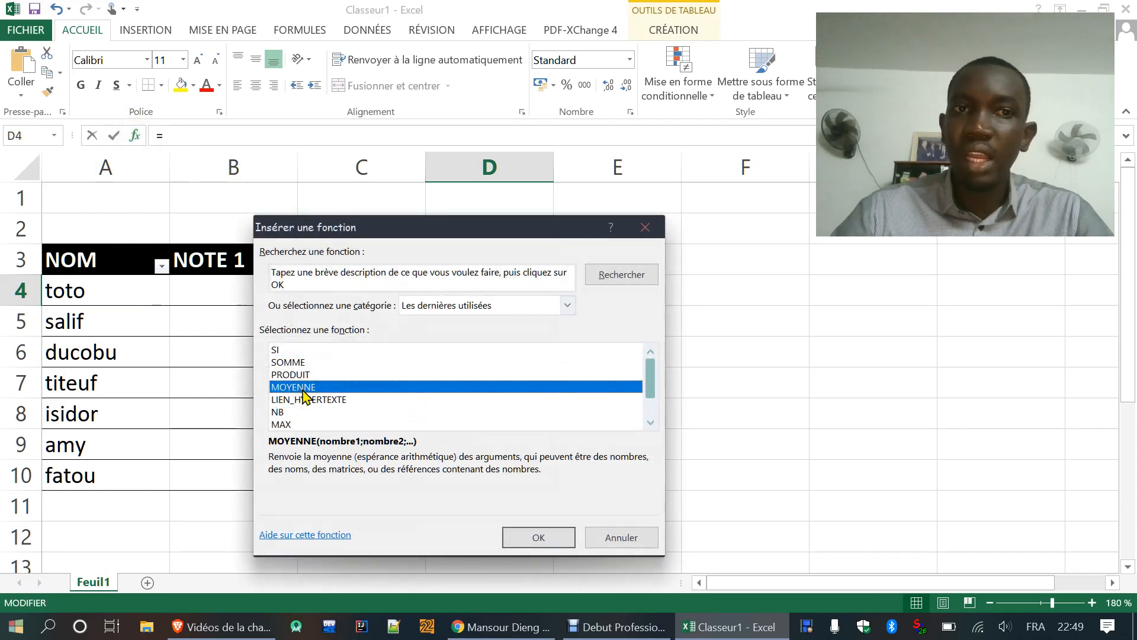
{"action": "left_click", "coordinate": [537, 537]}
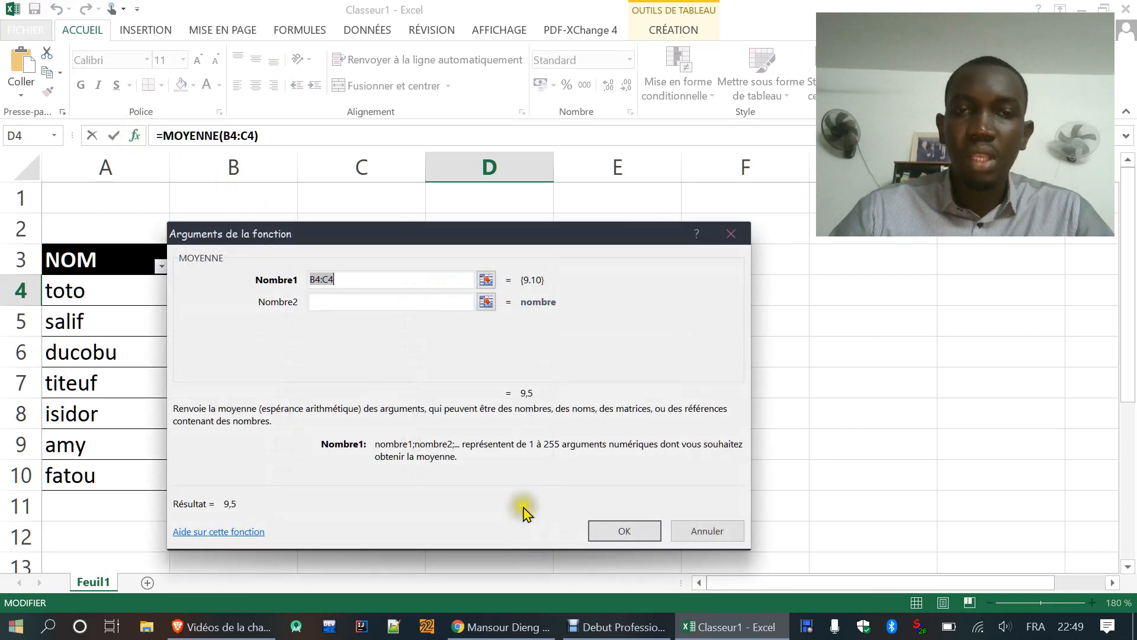
{"action": "left_click_drag", "start_coordinate": [447, 242], "coordinate": [379, 155]}
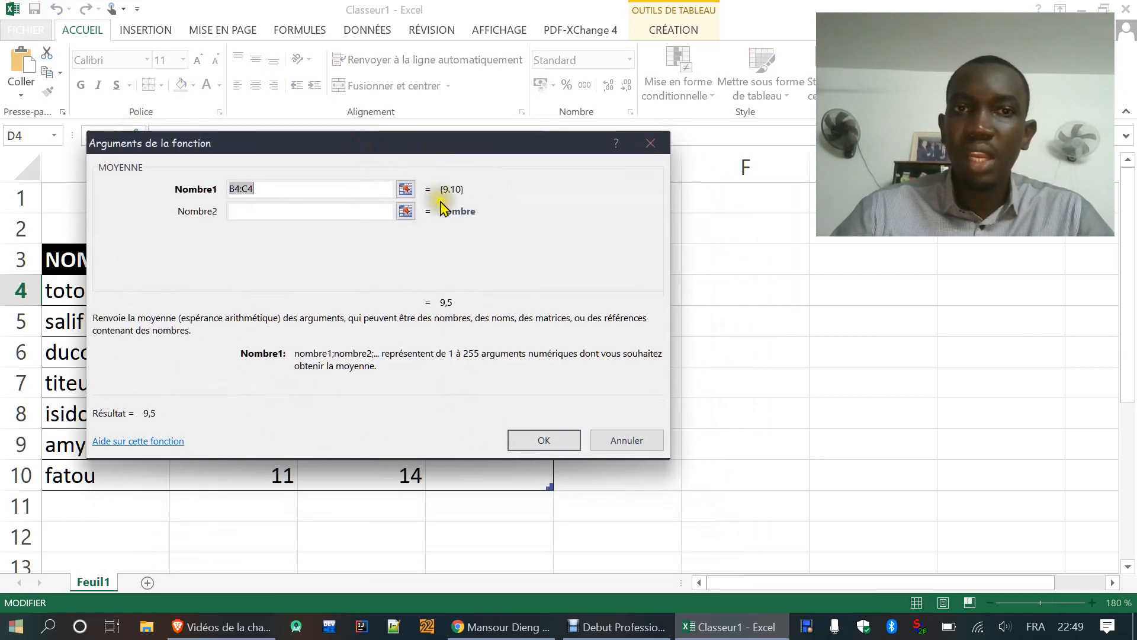
{"action": "left_click_drag", "start_coordinate": [410, 148], "coordinate": [392, 180]}
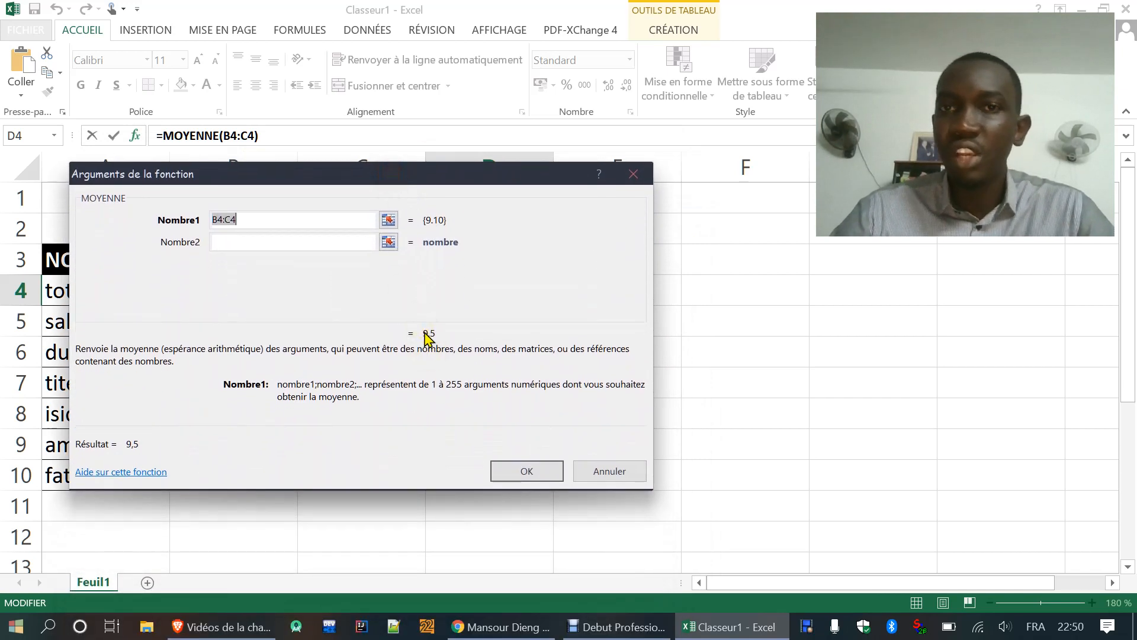
{"action": "left_click", "coordinate": [512, 474]}
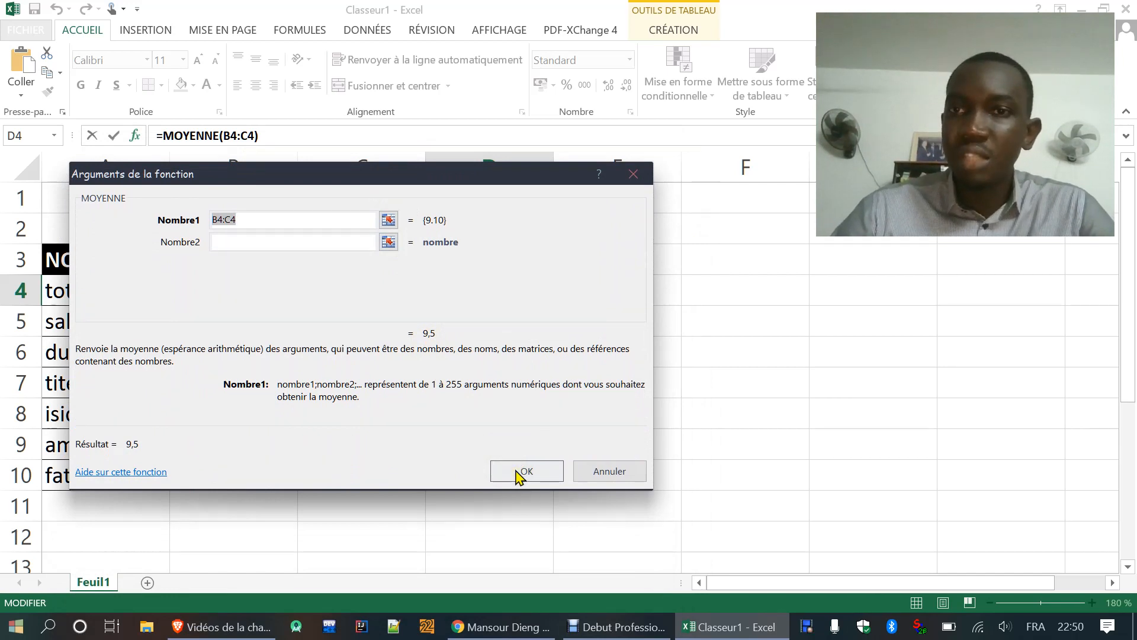
{"action": "left_click", "coordinate": [519, 474]}
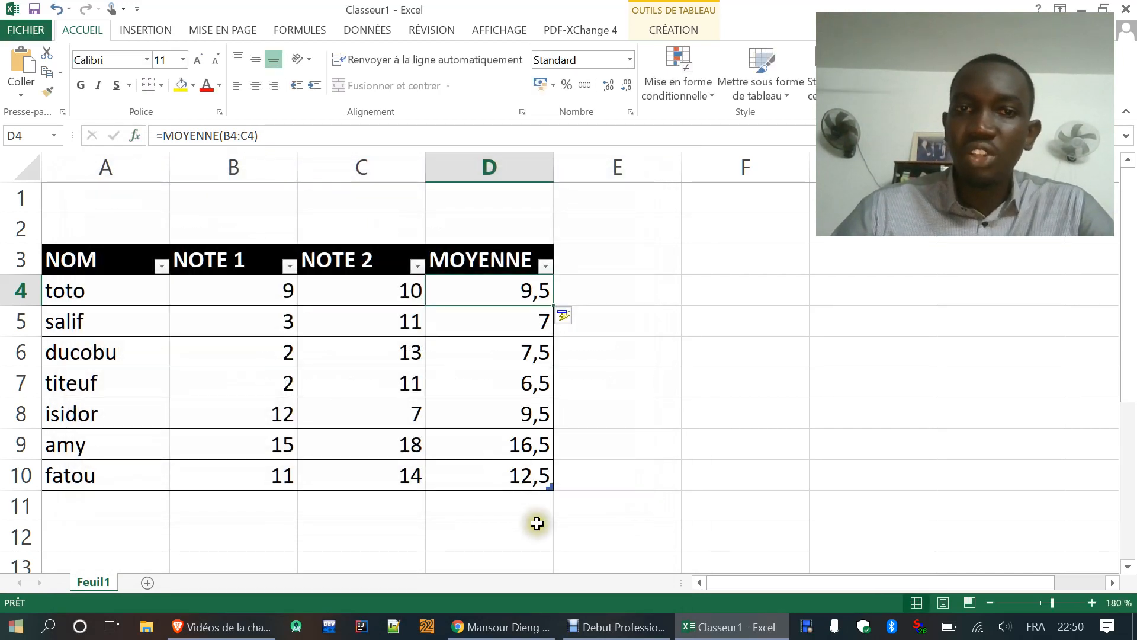
{"action": "left_click", "coordinate": [498, 535]}
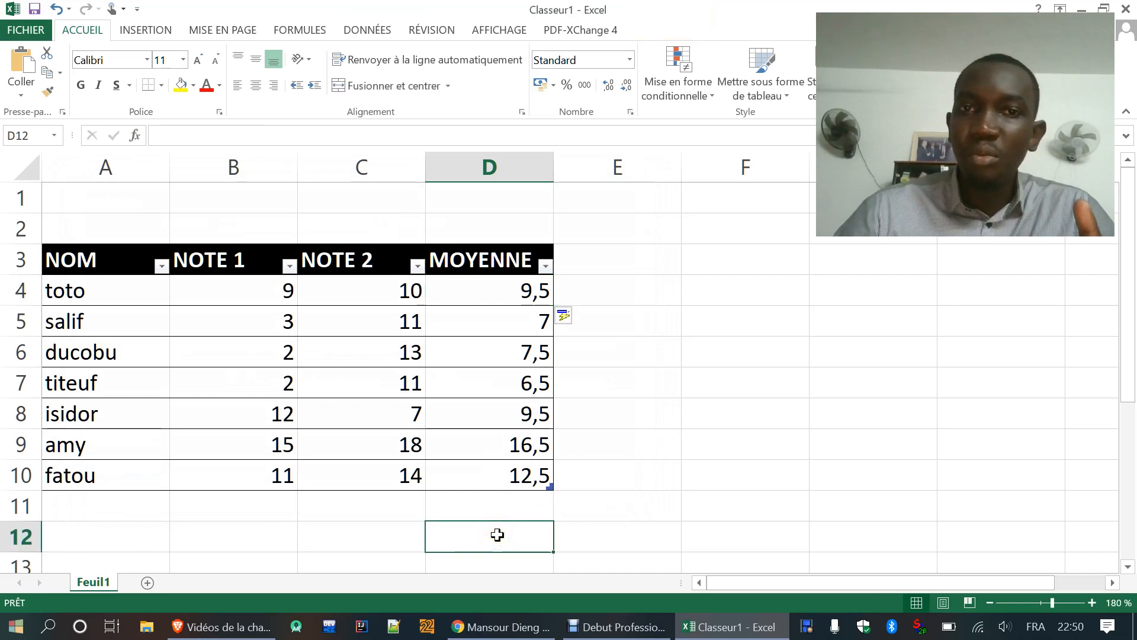
{"action": "left_click", "coordinate": [497, 535]}
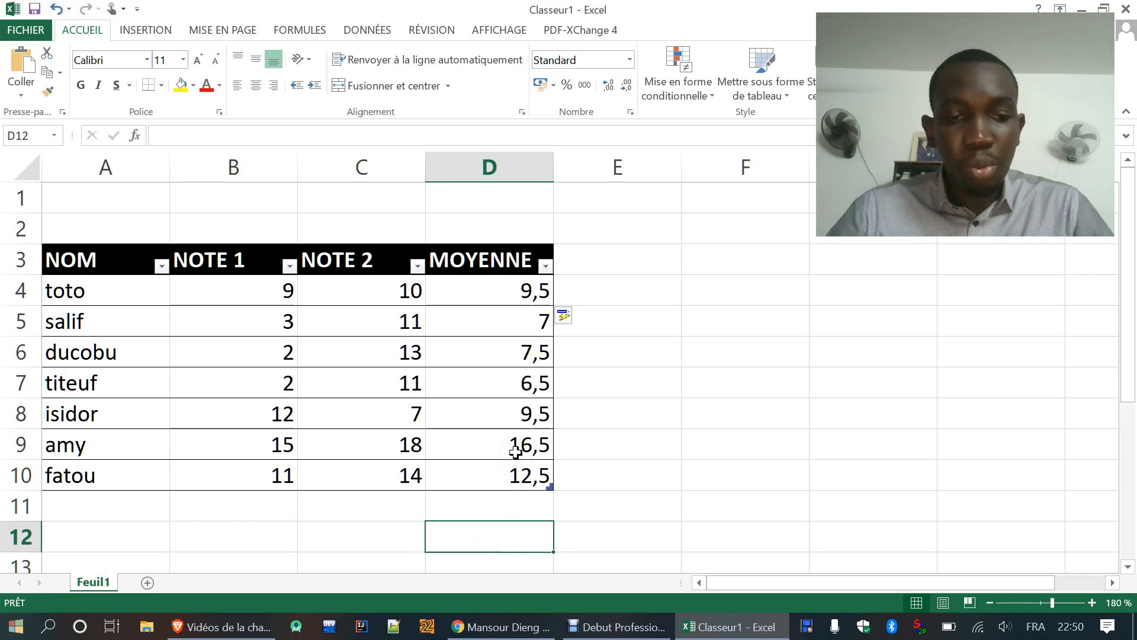
- Undo the automatic fill of the MOYENNE column and clear the formula from D4
{"action": "key", "text": "ctrl+z"}
{"action": "double_click", "coordinate": [520, 290]}
{"action": "key", "text": "BackSpace"}
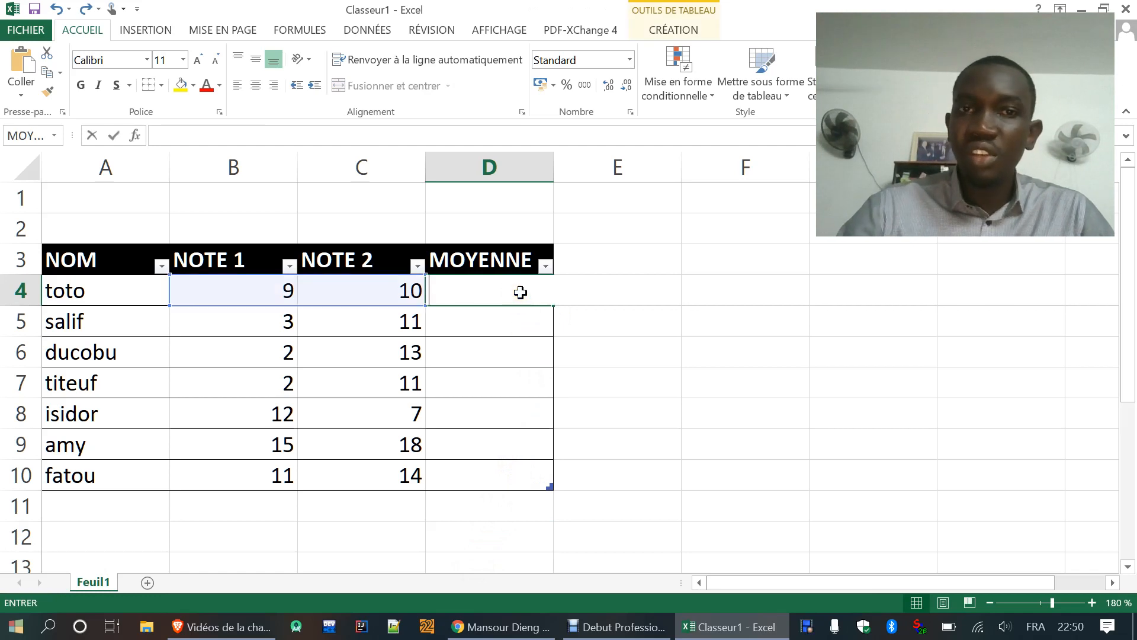
{"action": "left_click", "coordinate": [703, 483]}
- Calculate the average of B4:C4 in D4 with the MOYENNE function, filling the whole MOYENNE column
{"action": "left_click", "coordinate": [476, 291]}
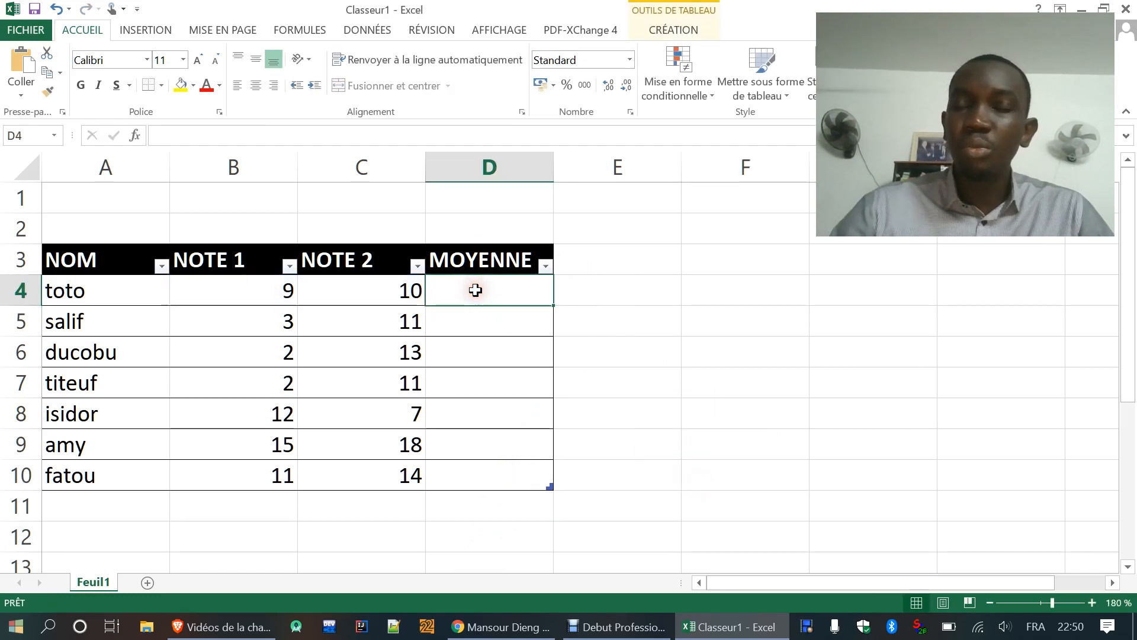
{"action": "left_click", "coordinate": [135, 136]}
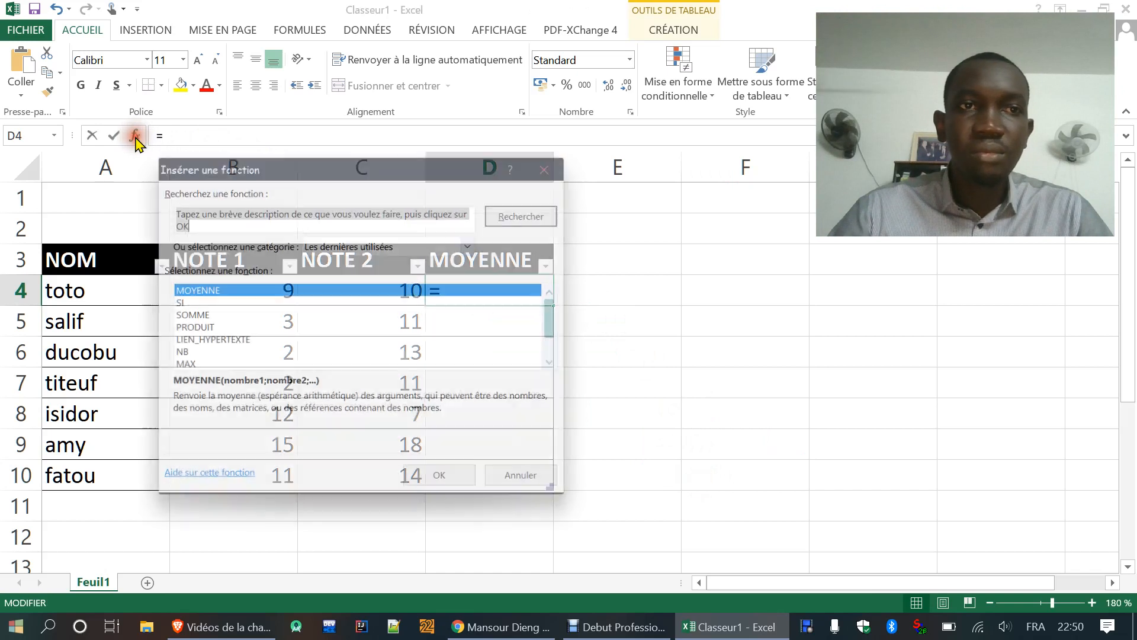
{"action": "left_click", "coordinate": [212, 291]}
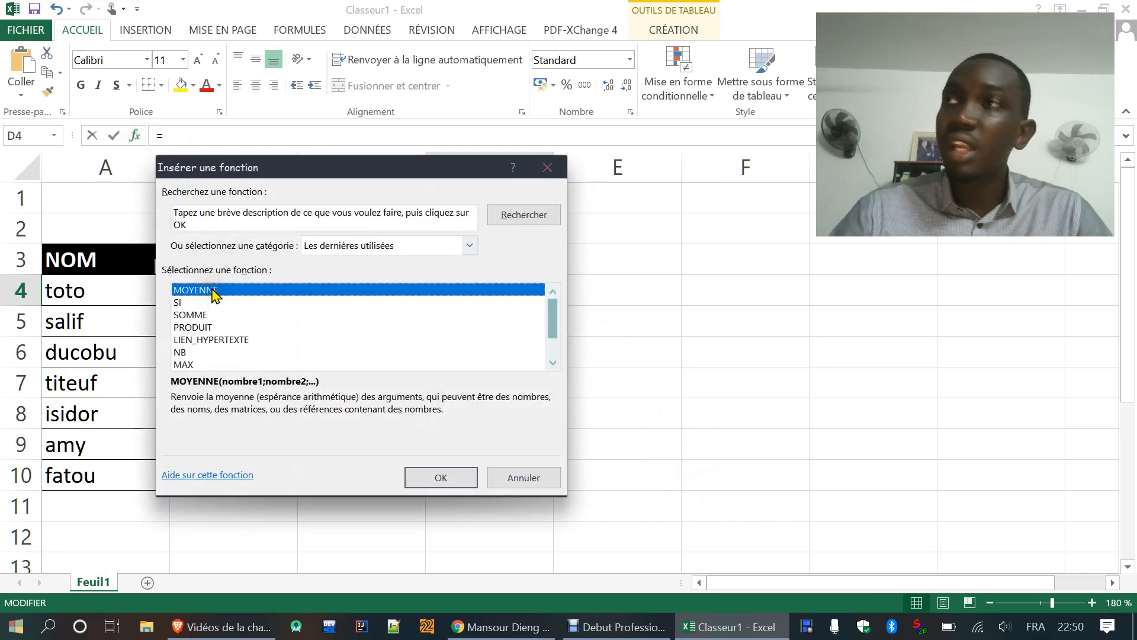
{"action": "left_click", "coordinate": [443, 477]}
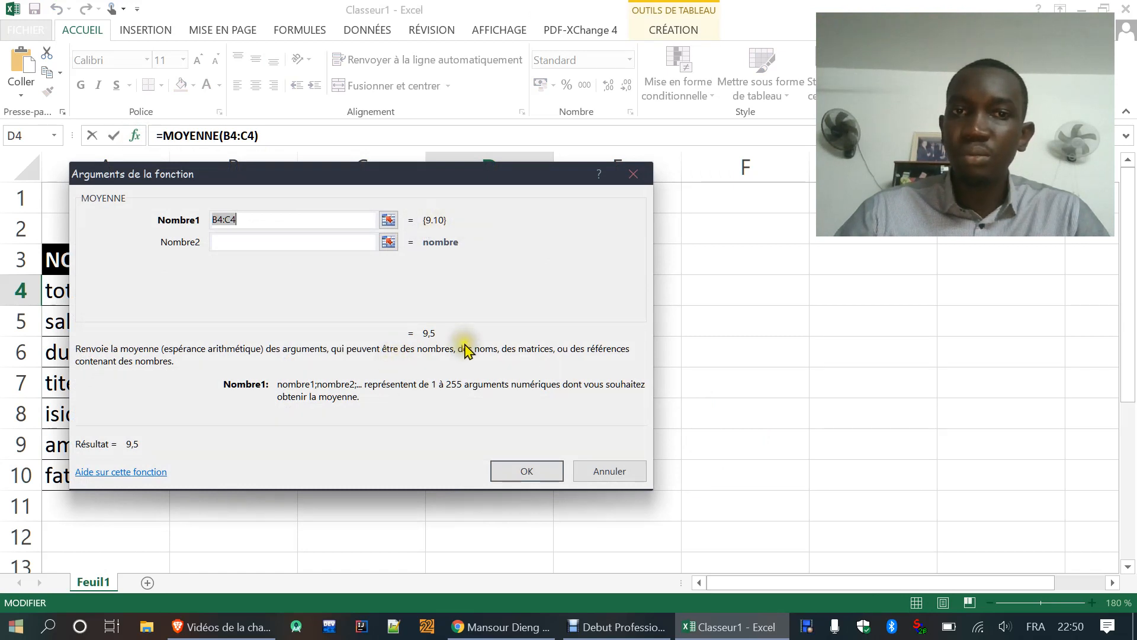
{"action": "left_click", "coordinate": [527, 472]}
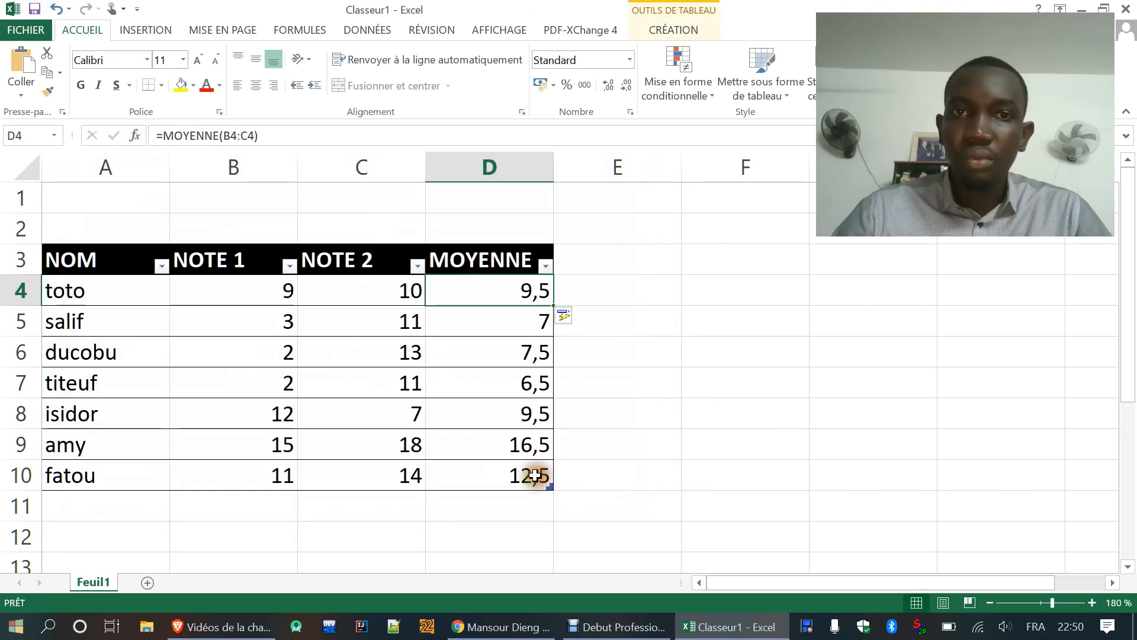
{"action": "left_click", "coordinate": [473, 538]}
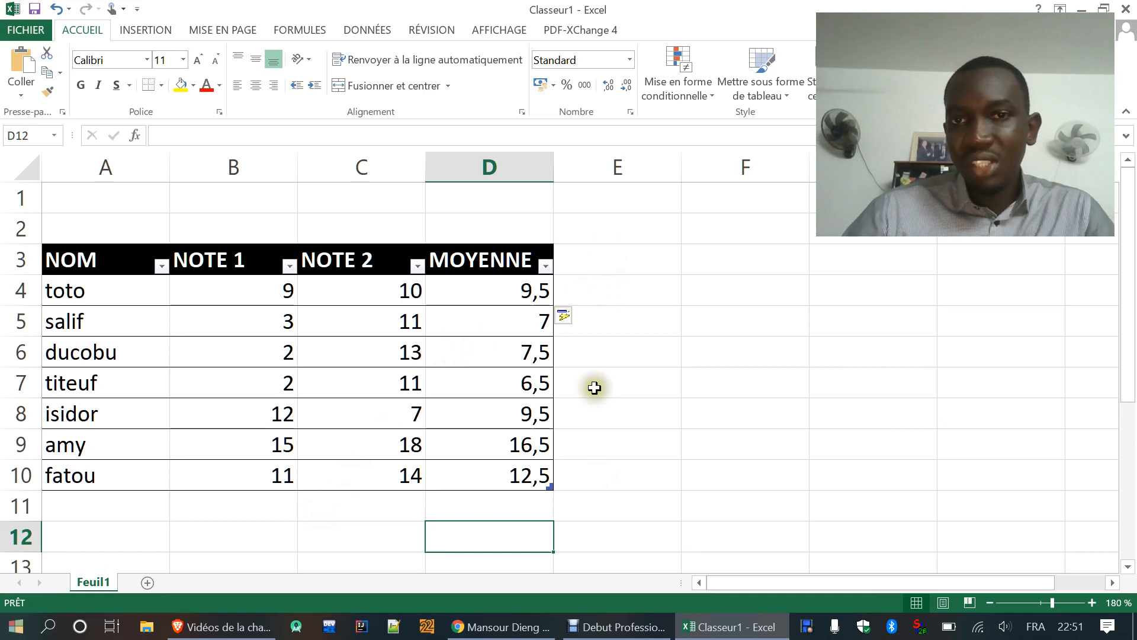
- Add a fifth column to the table by entering the header ETAT in E3
{"action": "left_click", "coordinate": [601, 255]}
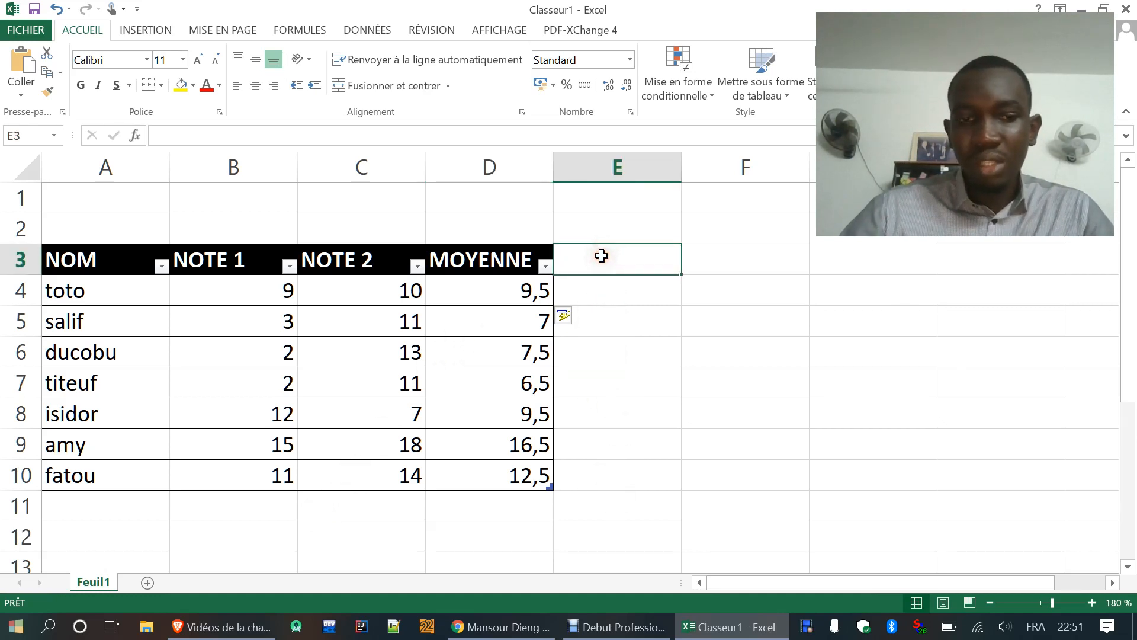
{"action": "type", "text": "ETAT"}
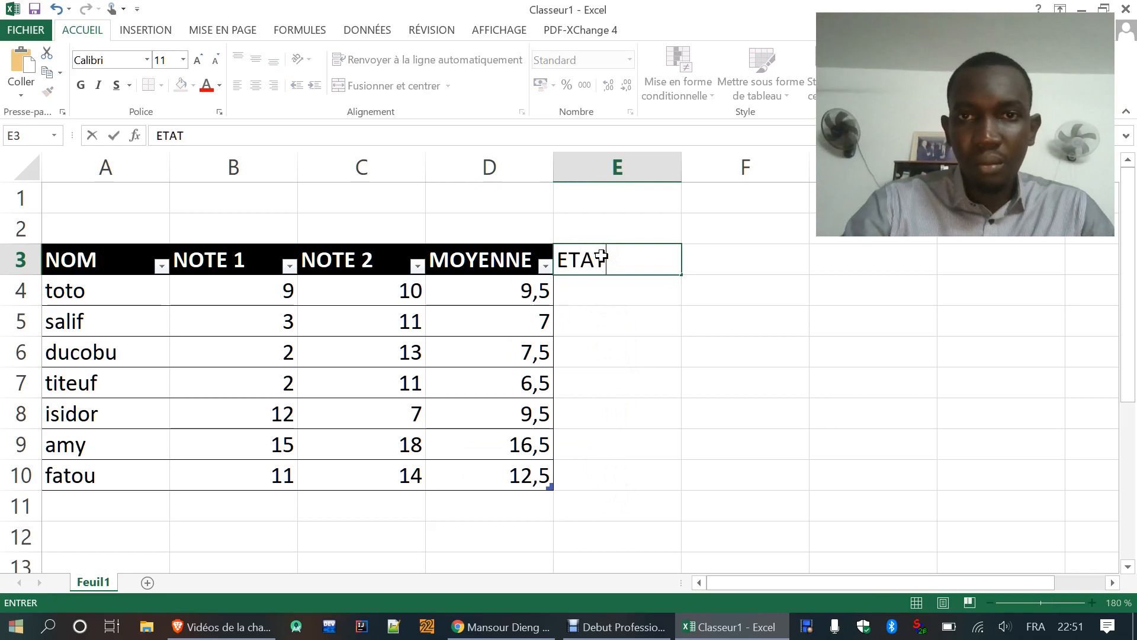
{"action": "key", "text": "Return"}
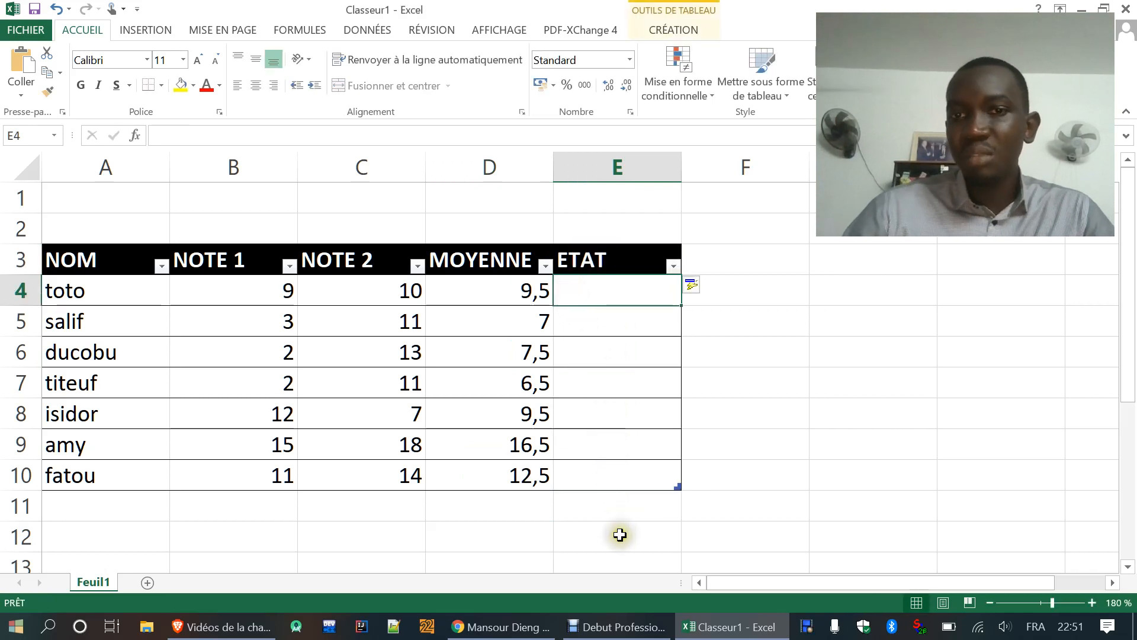
- Undo the automatic table extension to column E and clear the ETAT header from E3
{"action": "left_click", "coordinate": [619, 535]}
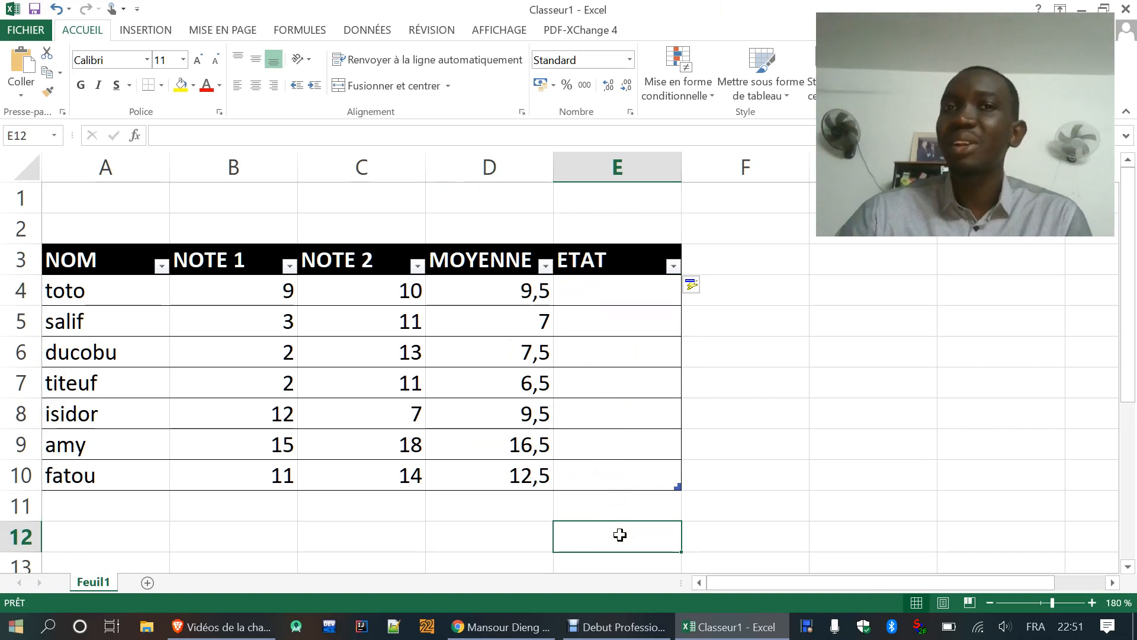
{"action": "key", "text": "ctrl+z"}
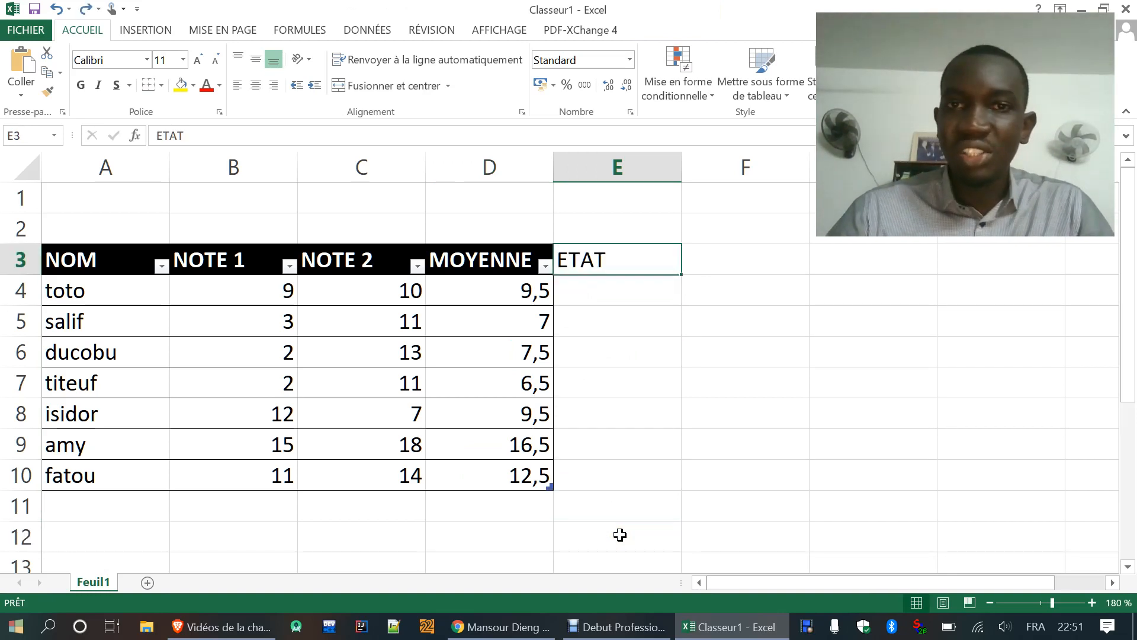
{"action": "left_click", "coordinate": [448, 525]}
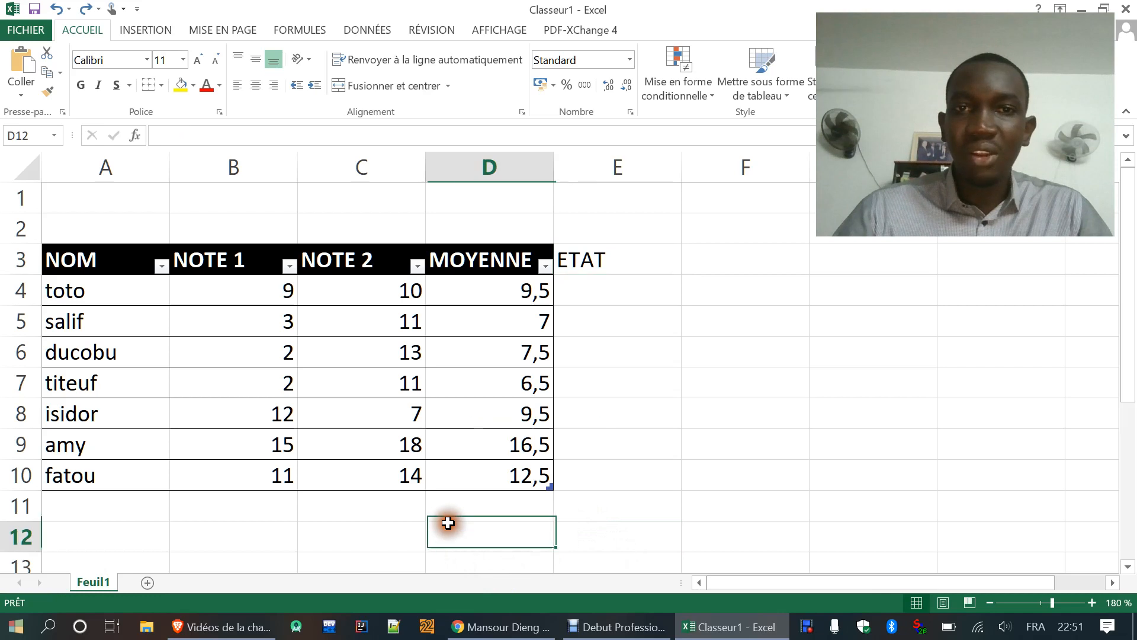
{"action": "left_click", "coordinate": [609, 267]}
{"action": "key", "text": "BackSpace"}
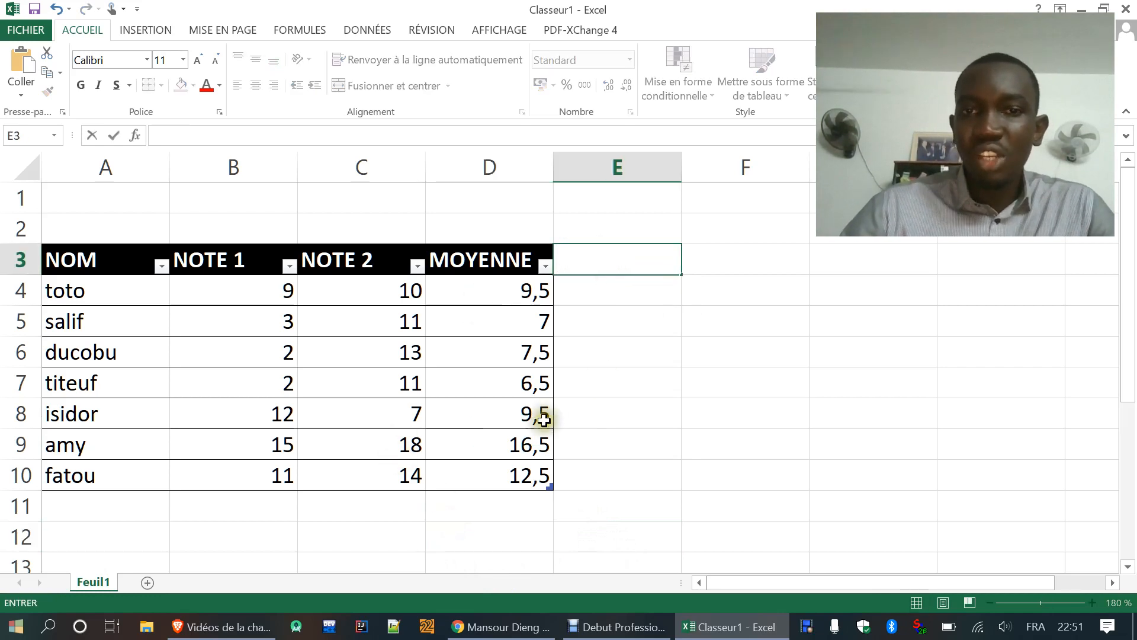
{"action": "left_click", "coordinate": [469, 442]}
- Enter the header ETAT in E3 again to extend the table with a fifth column
{"action": "left_click_drag", "start_coordinate": [612, 250], "coordinate": [622, 474]}
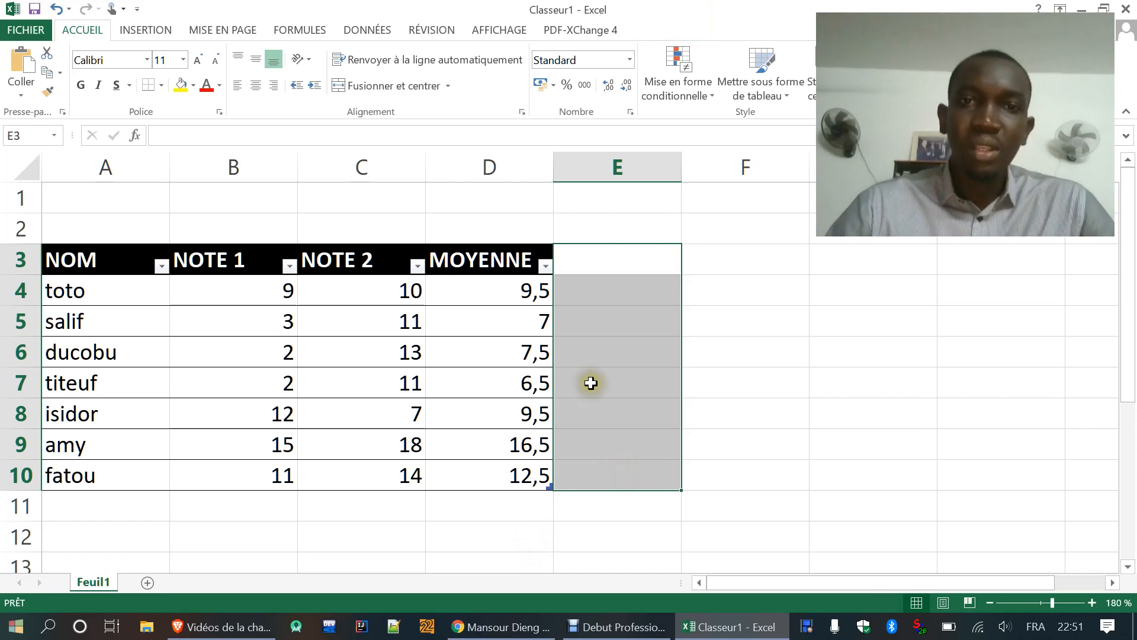
{"action": "left_click", "coordinate": [592, 267]}
{"action": "type", "text": "ETAT"}
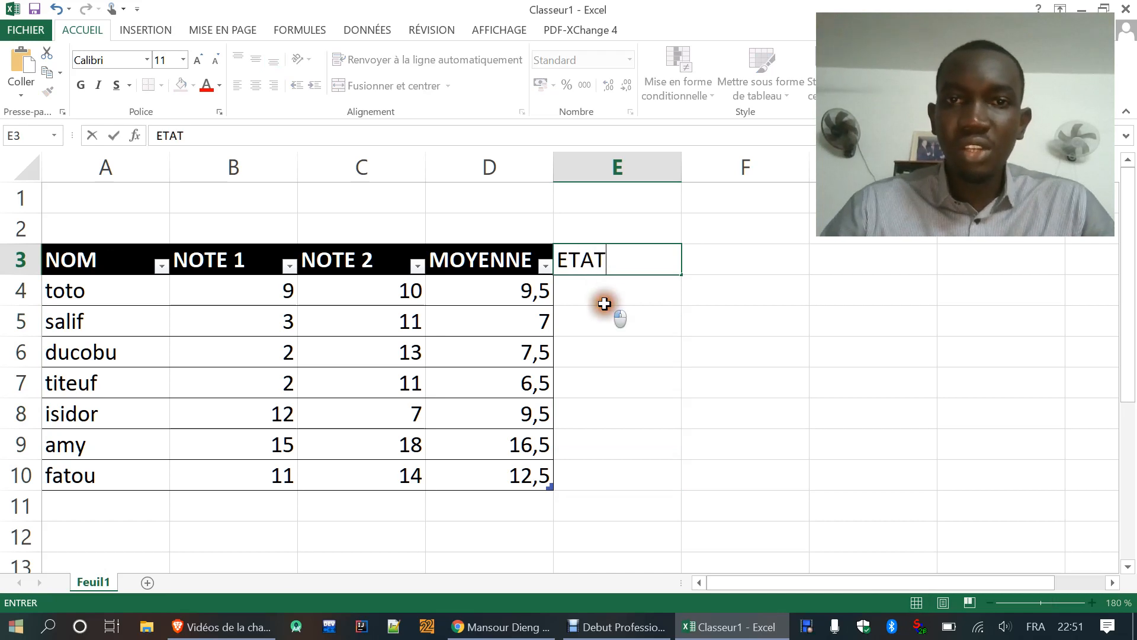
{"action": "key", "text": "Return"}
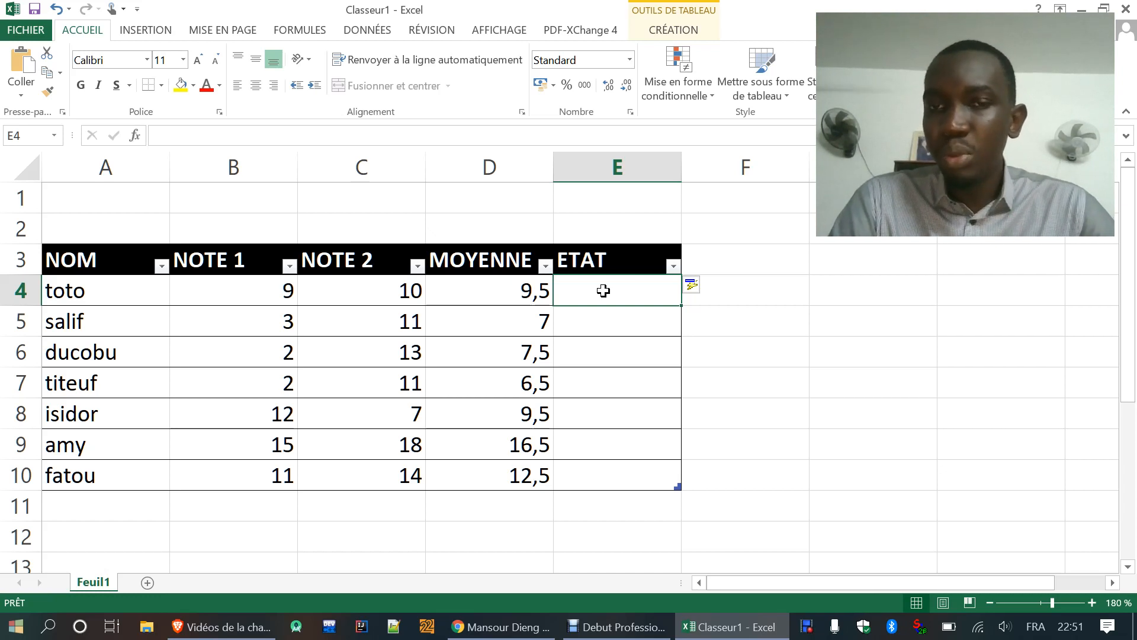
- Switch the keyboard input language to English and start the SI function in E4
{"action": "left_click", "coordinate": [1035, 627]}
{"action": "left_click", "coordinate": [1001, 534]}
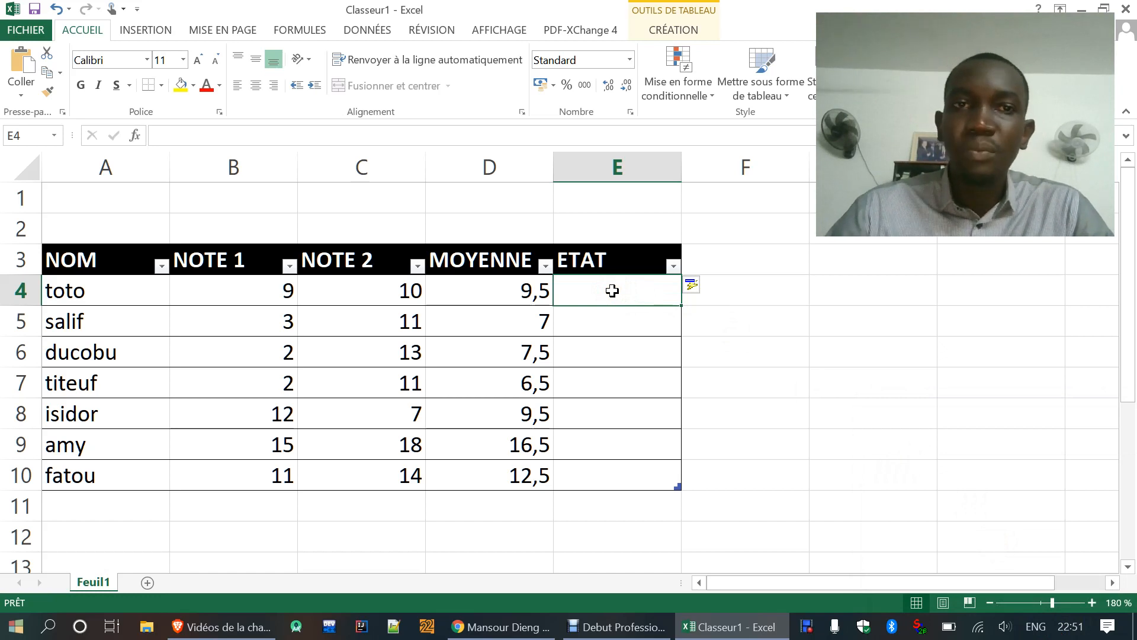
{"action": "left_click", "coordinate": [135, 135]}
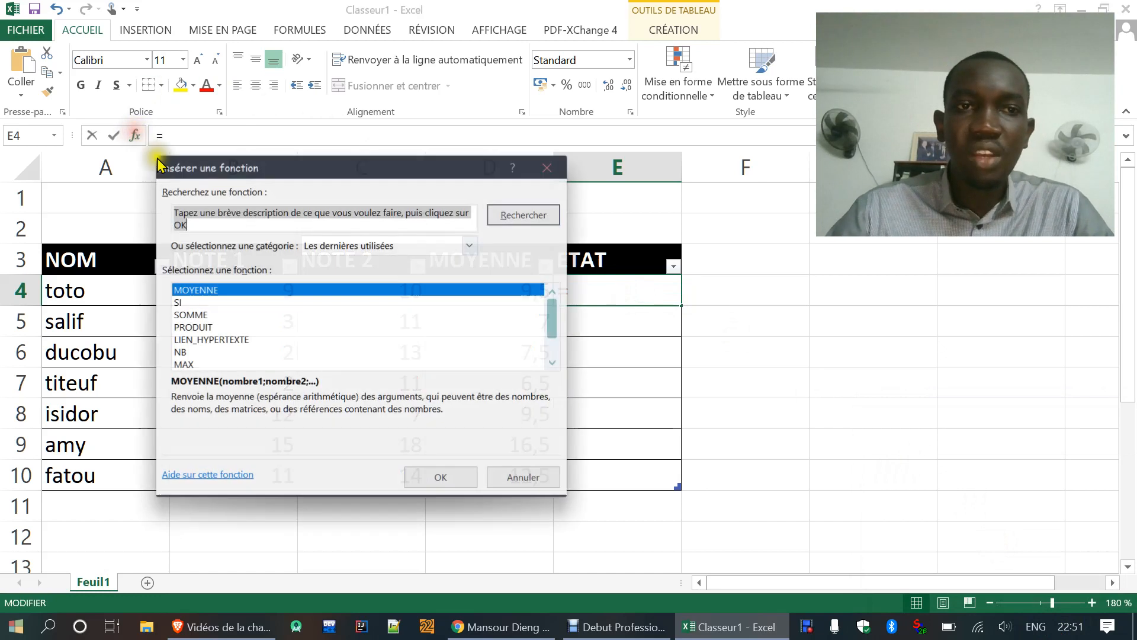
{"action": "left_click", "coordinate": [178, 304]}
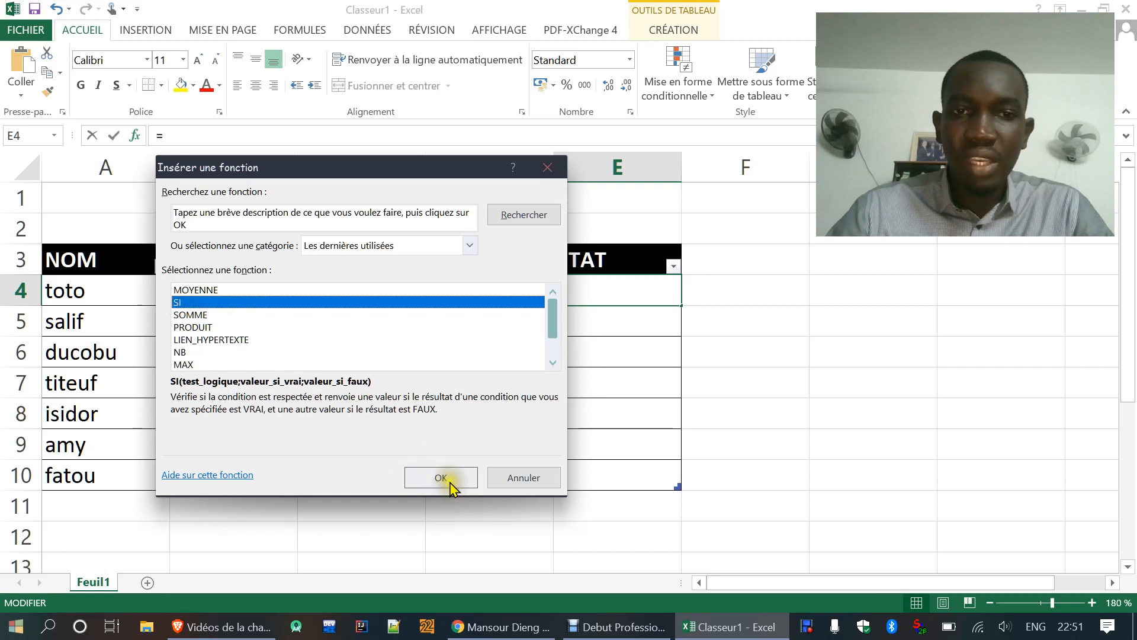
{"action": "left_click", "coordinate": [446, 478]}
{"action": "left_click_drag", "start_coordinate": [354, 202], "coordinate": [381, 360]}
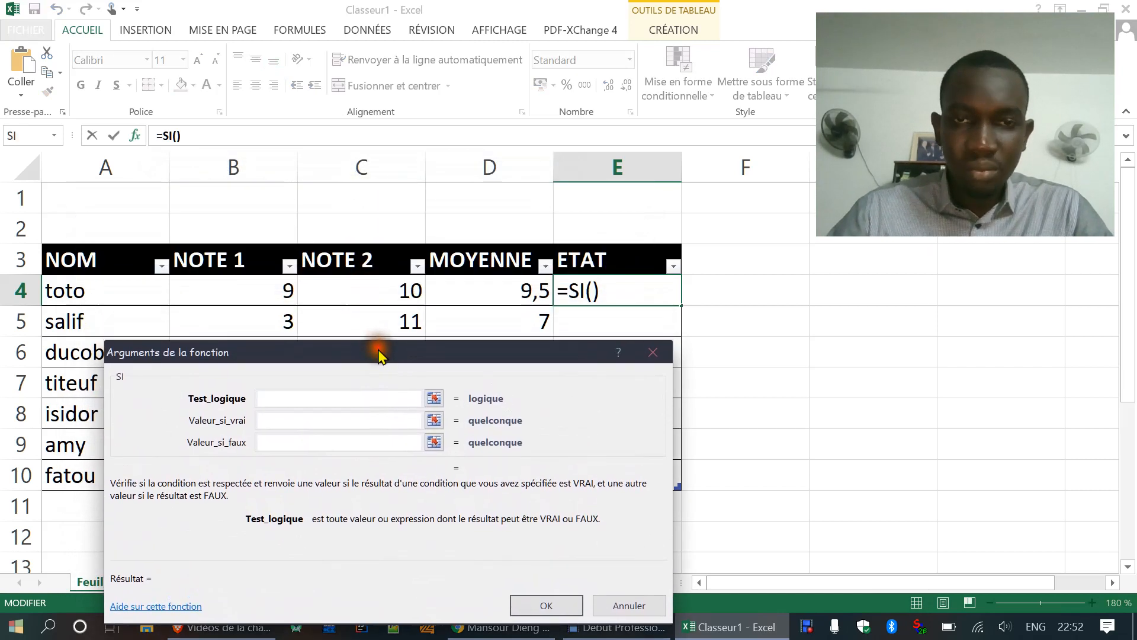
{"action": "left_click", "coordinate": [485, 290]}
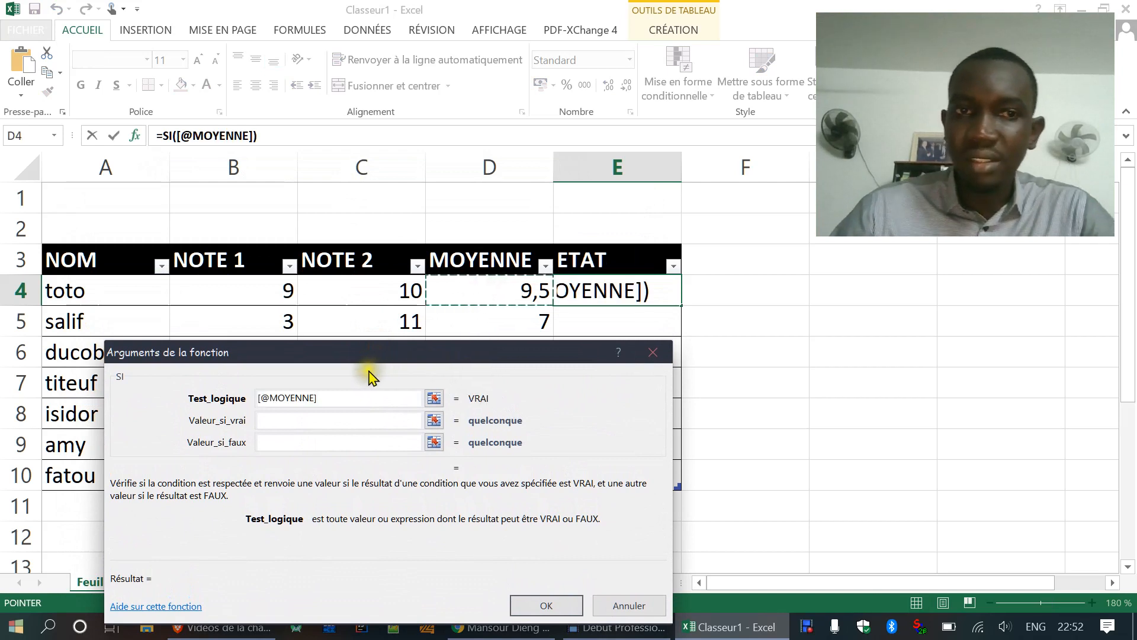
{"action": "type", "text": ">"}
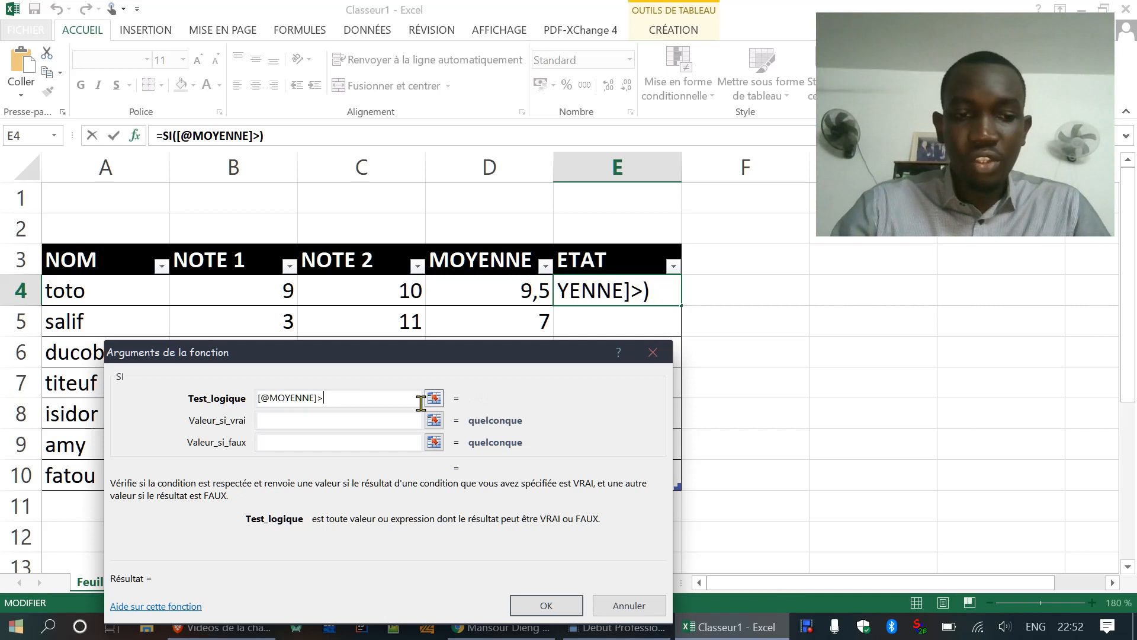
{"action": "type", "text": "="}
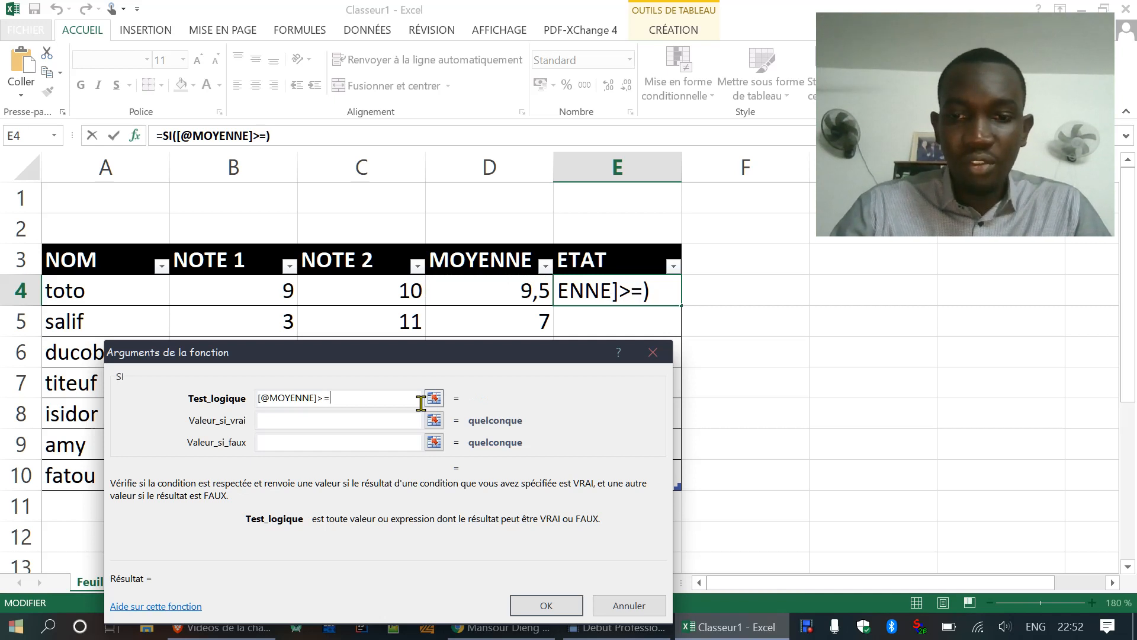
{"action": "type", "text": "9"}
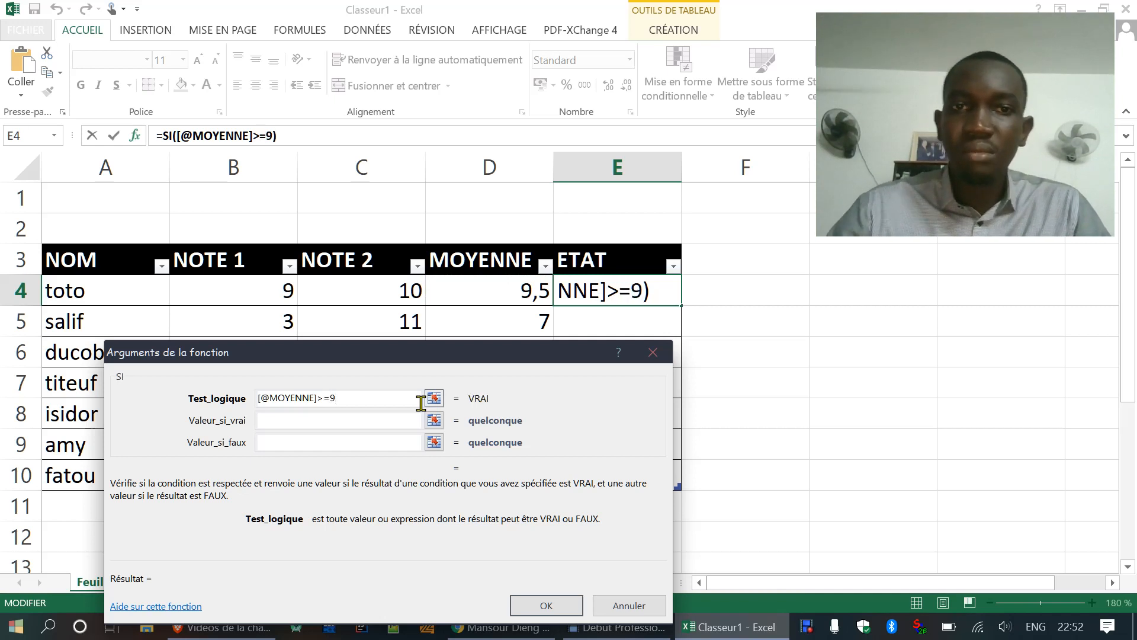
{"action": "left_click", "coordinate": [360, 422]}
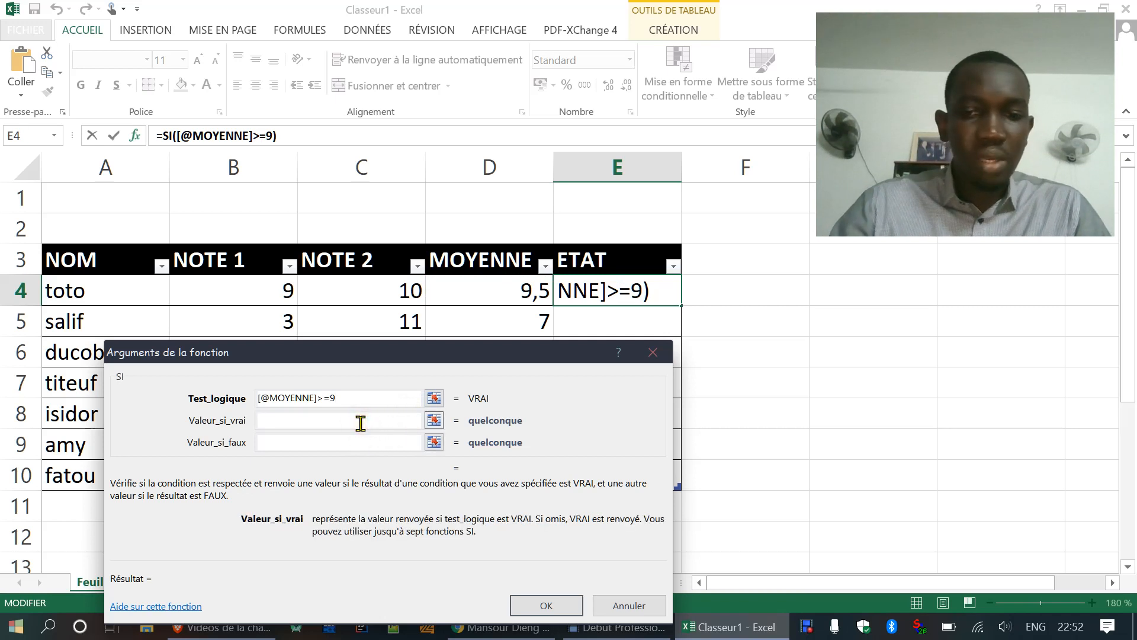
{"action": "type", "text": "PASSE"}
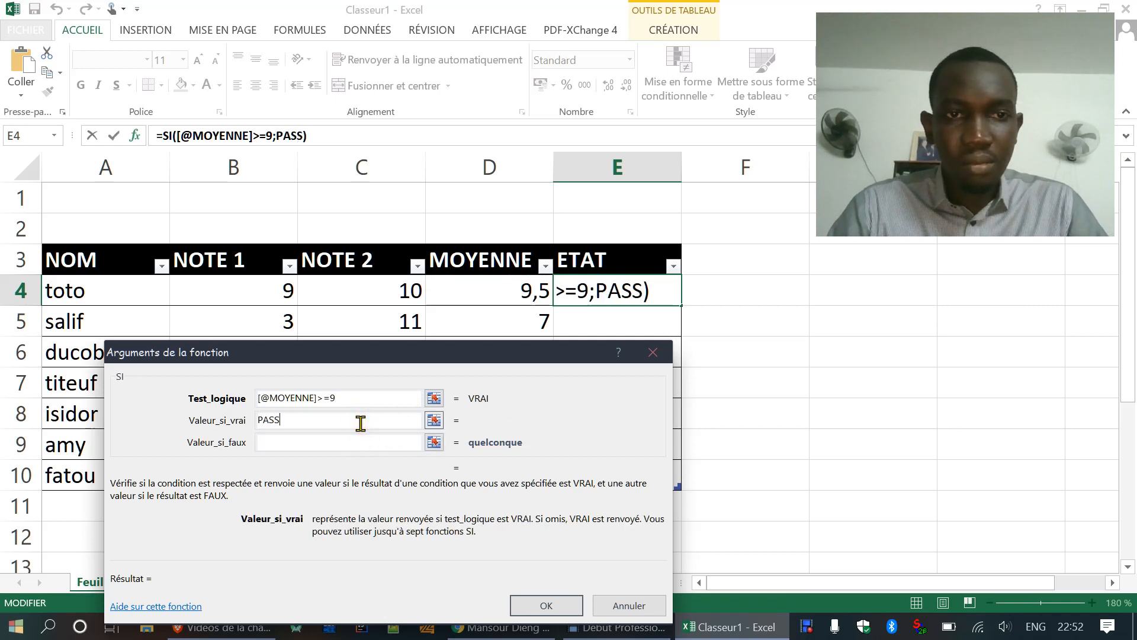
{"action": "left_click", "coordinate": [353, 441]}
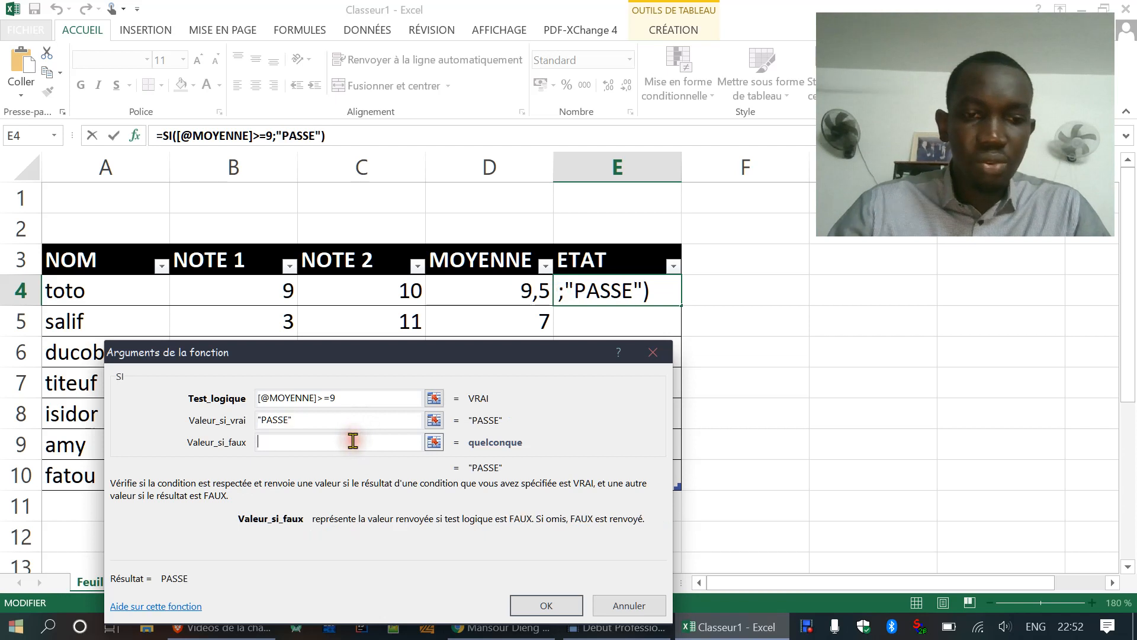
{"action": "type", "text": "REDOUBLE"}
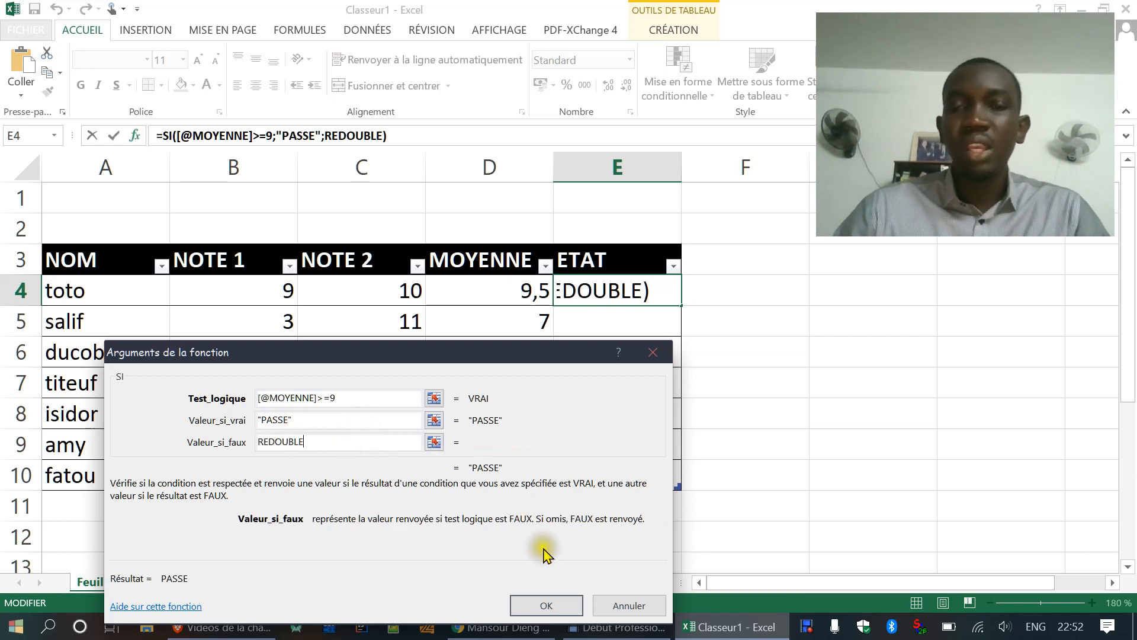
{"action": "left_click", "coordinate": [536, 606]}
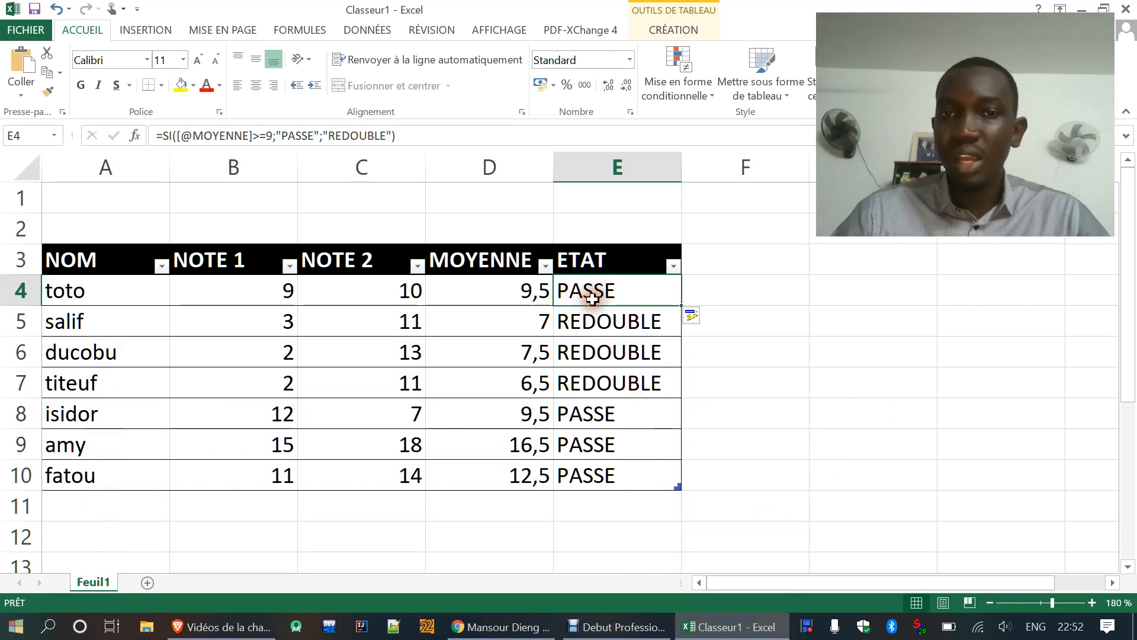
{"action": "left_click", "coordinate": [520, 287]}
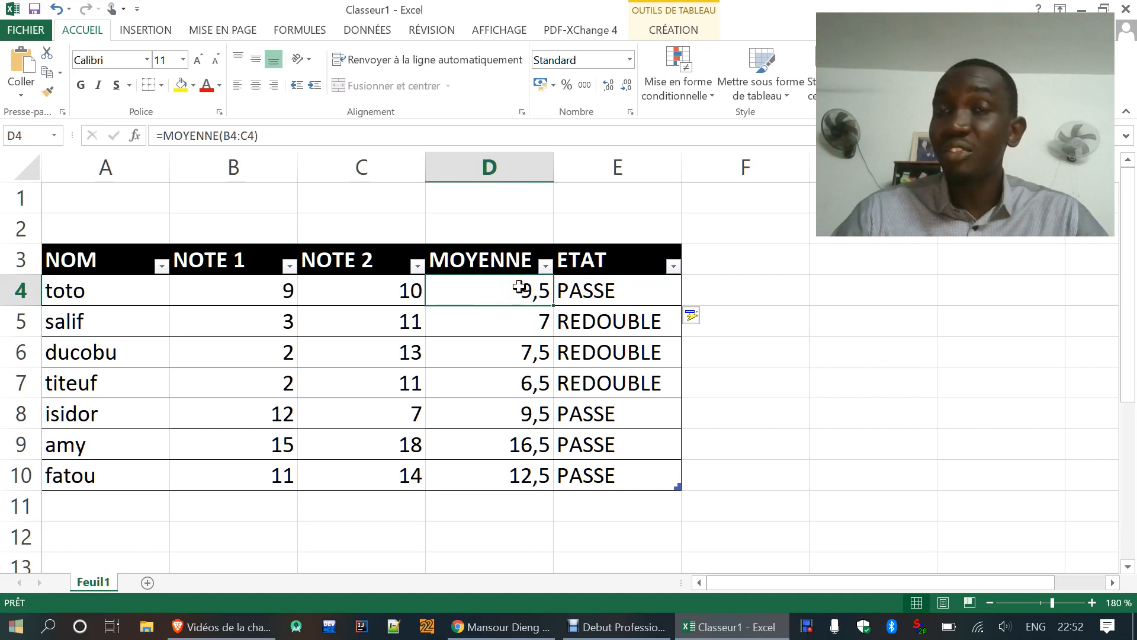
{"action": "left_click", "coordinate": [516, 320]}
{"action": "left_click", "coordinate": [510, 362]}
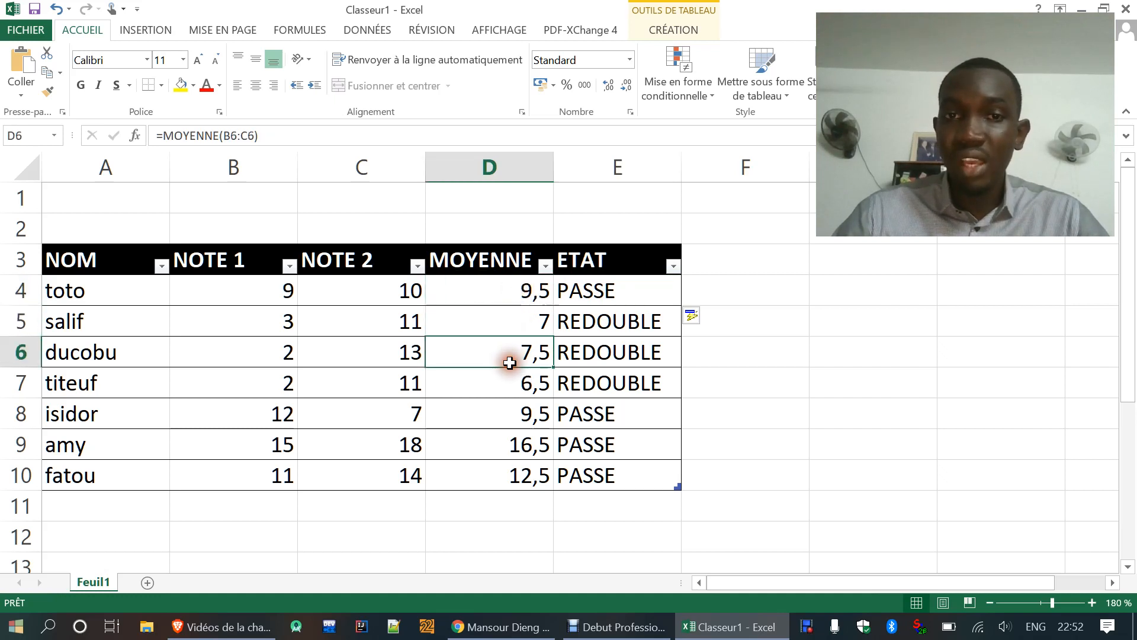
{"action": "left_click_drag", "start_coordinate": [533, 319], "coordinate": [639, 377]}
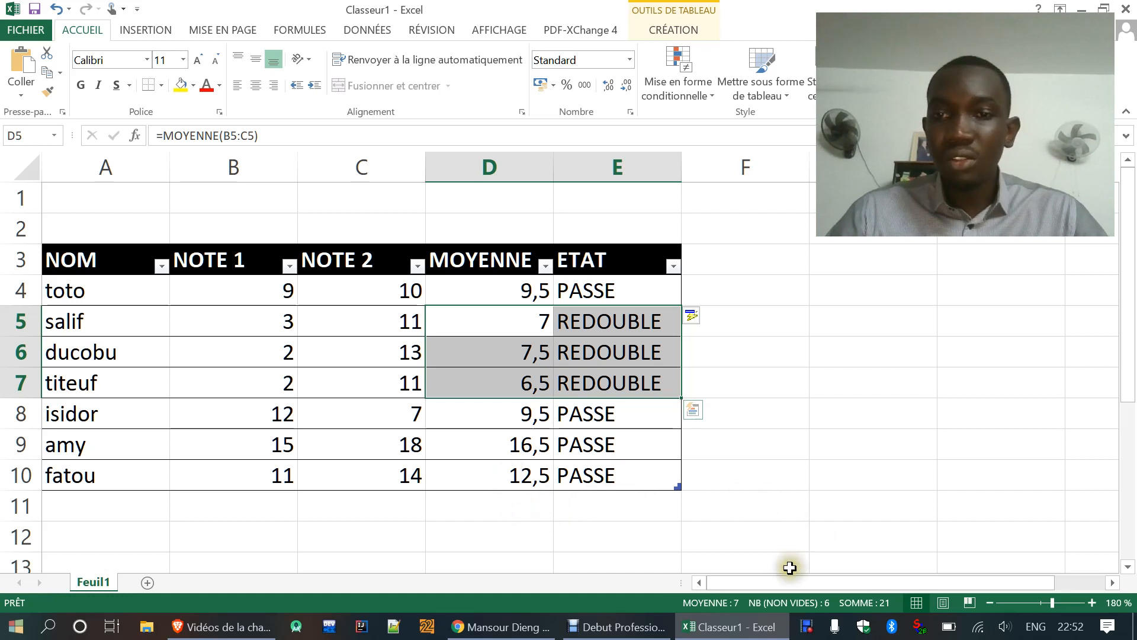
- Add a sixth column to the table by entering the header RANG in F3
{"action": "left_click_drag", "start_coordinate": [787, 583], "coordinate": [840, 584]}
{"action": "left_click", "coordinate": [645, 468]}
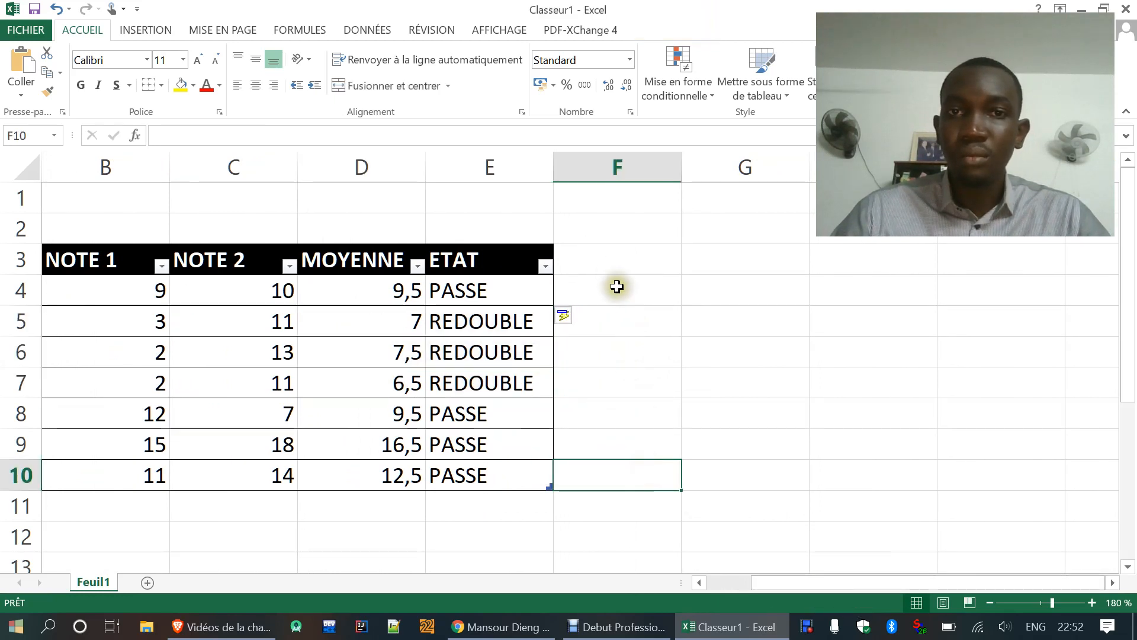
{"action": "left_click", "coordinate": [610, 260]}
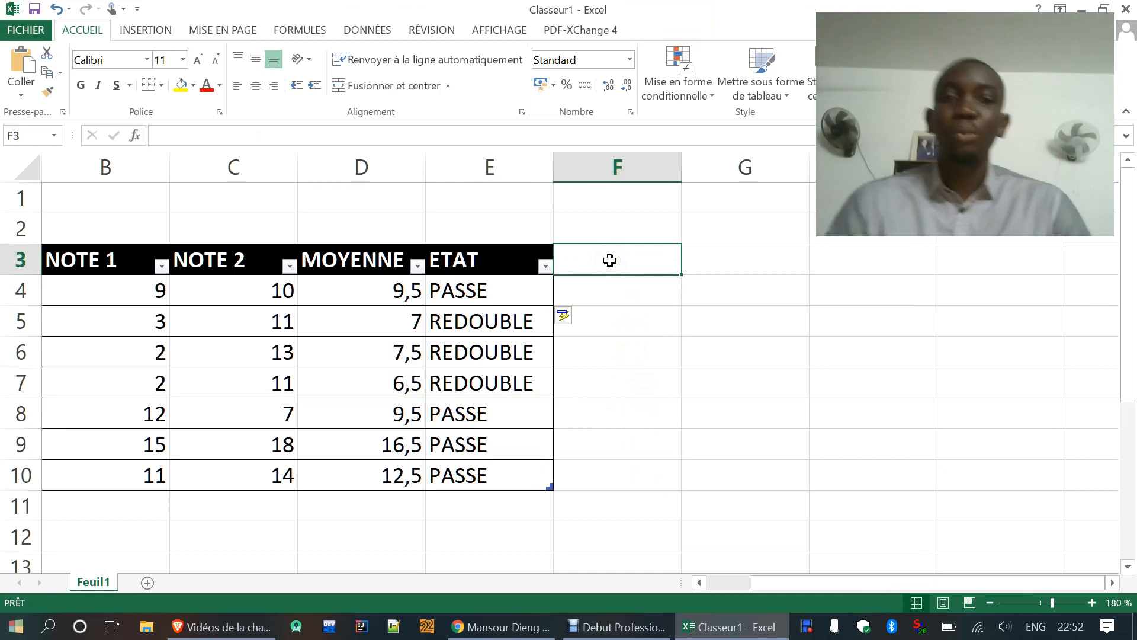
{"action": "type", "text": "RANG"}
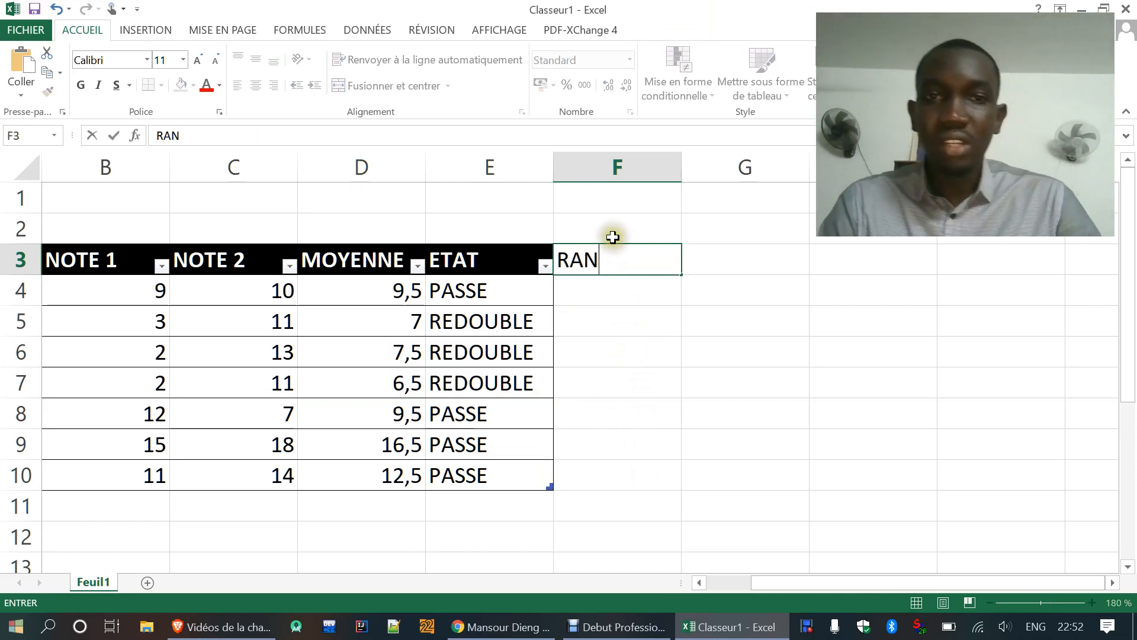
{"action": "left_click", "coordinate": [726, 293]}
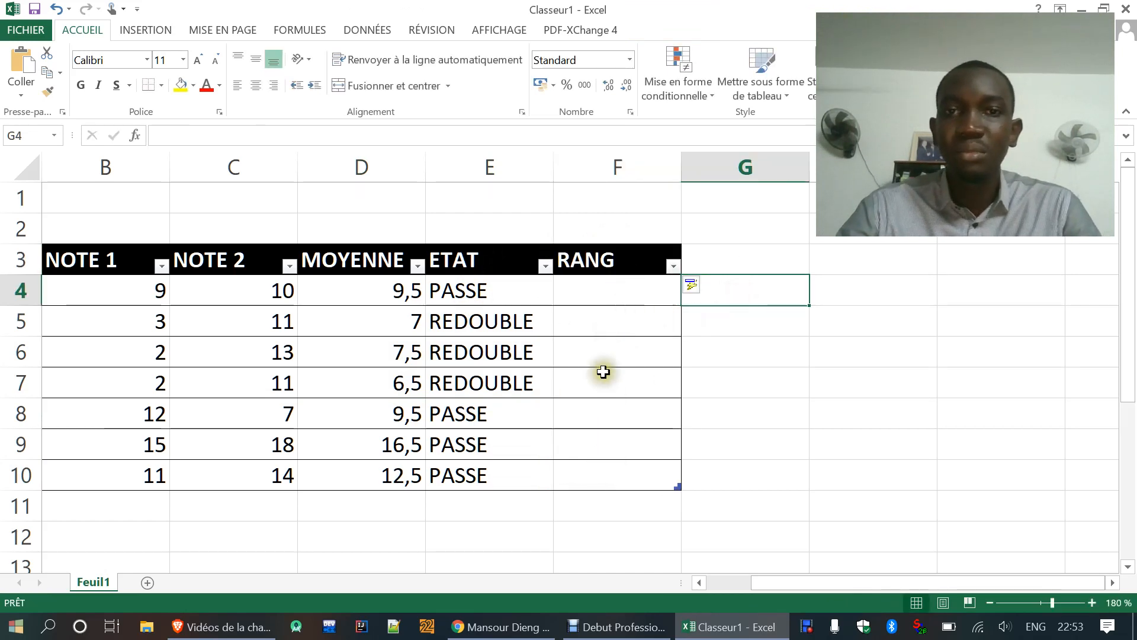
- Start the RANG function in F4, choosing it from the Tous function category
{"action": "left_click", "coordinate": [586, 295]}
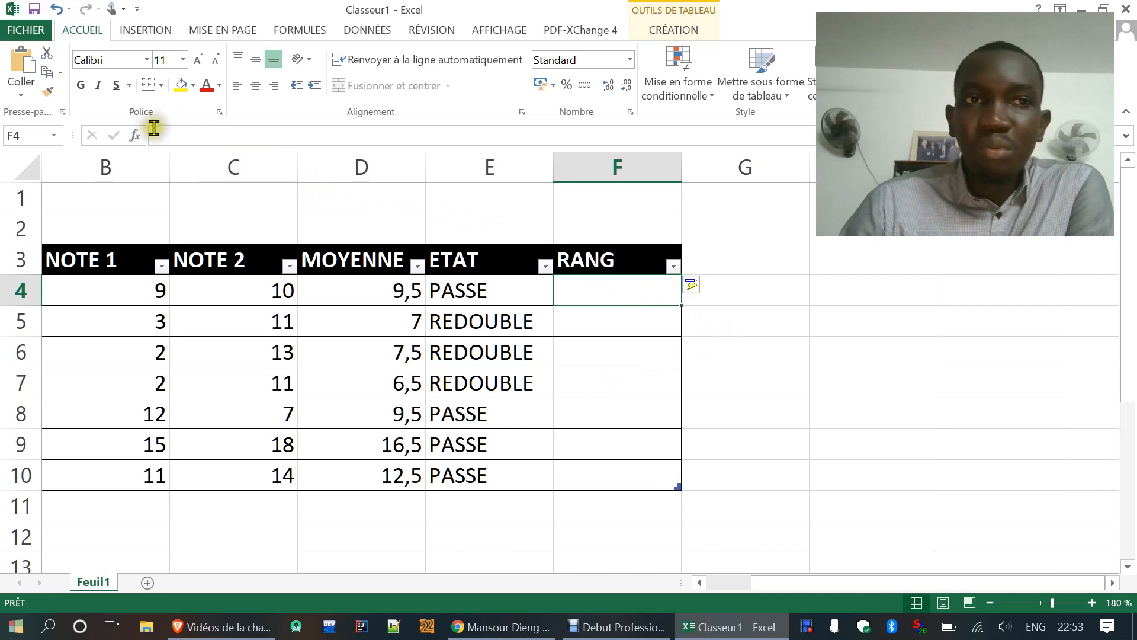
{"action": "left_click", "coordinate": [135, 136]}
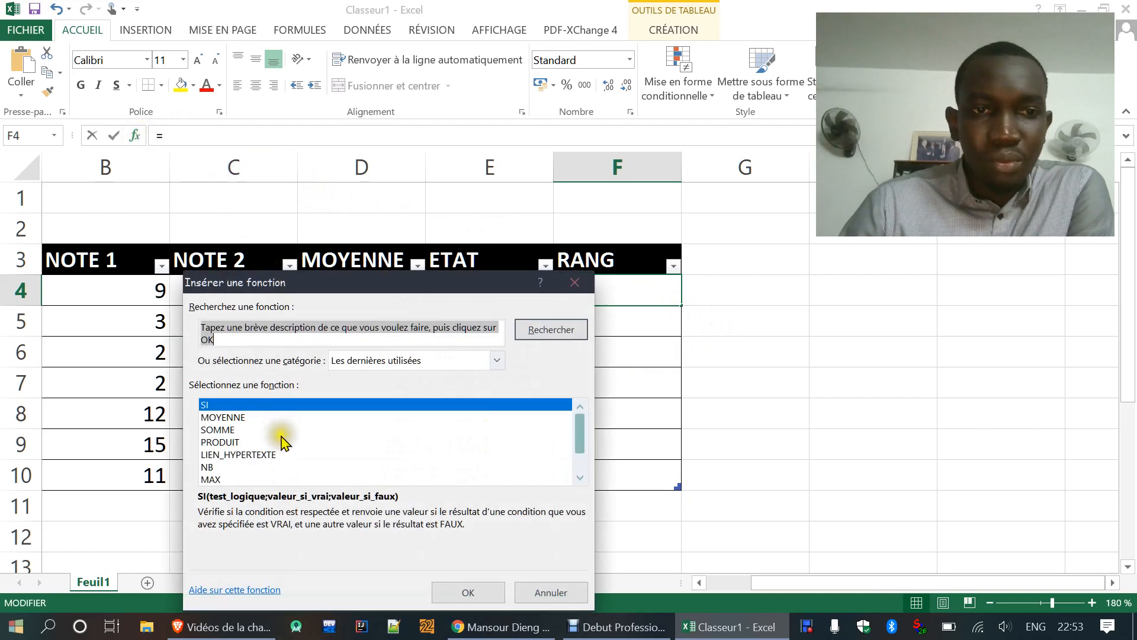
{"action": "scroll", "coordinate": [224, 427], "scroll_direction": "down", "scroll_amount": 1}
{"action": "scroll", "coordinate": [224, 449], "scroll_direction": "up", "scroll_amount": 1}
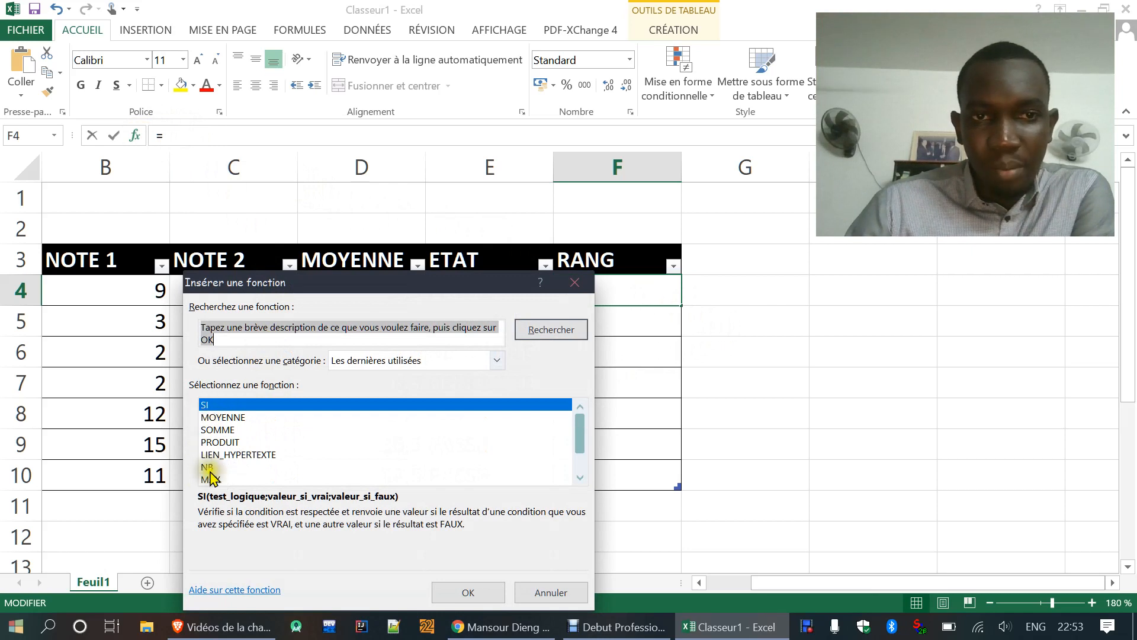
{"action": "left_click", "coordinate": [497, 360]}
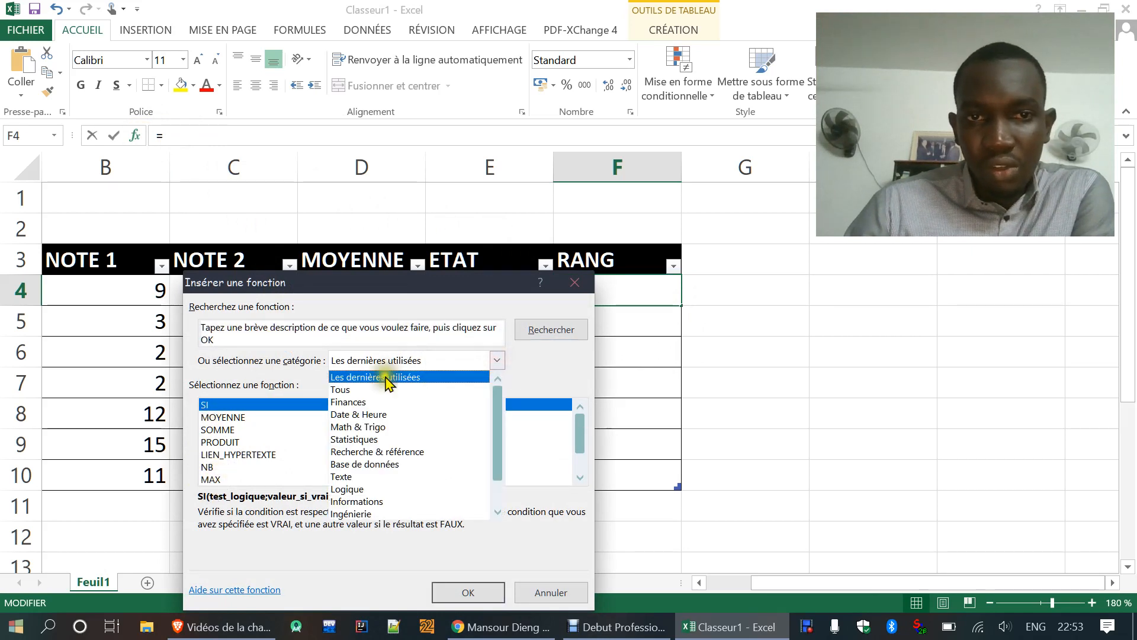
{"action": "left_click", "coordinate": [356, 389]}
{"action": "left_click", "coordinate": [218, 443]}
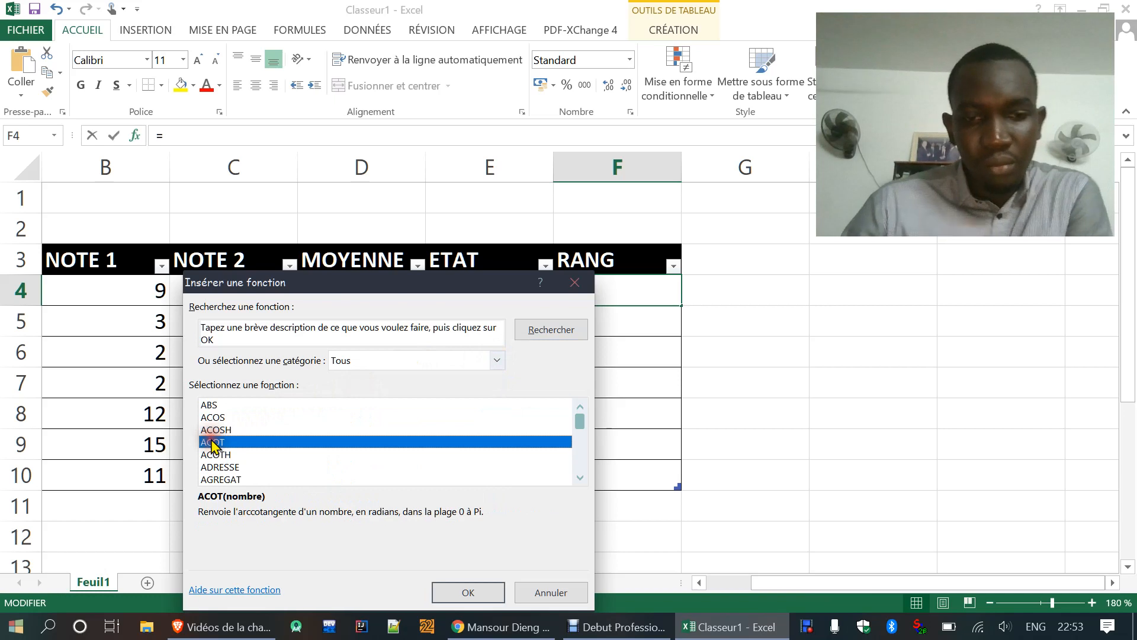
{"action": "key", "text": "r"}
{"action": "scroll", "coordinate": [335, 459], "scroll_direction": "down", "scroll_amount": 1}
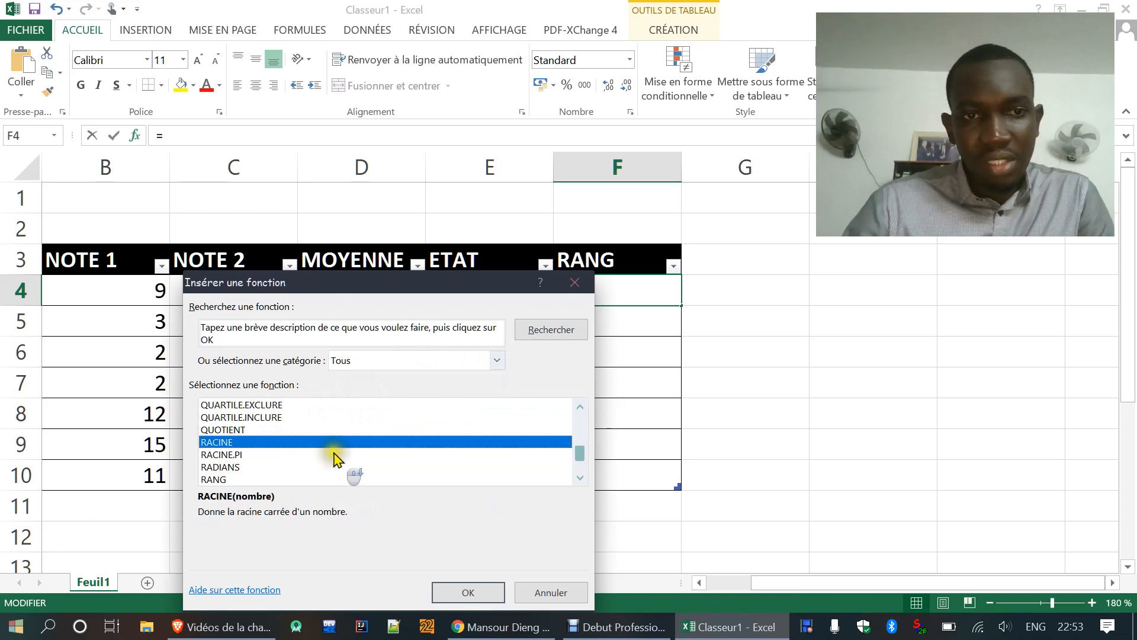
{"action": "left_click", "coordinate": [228, 479]}
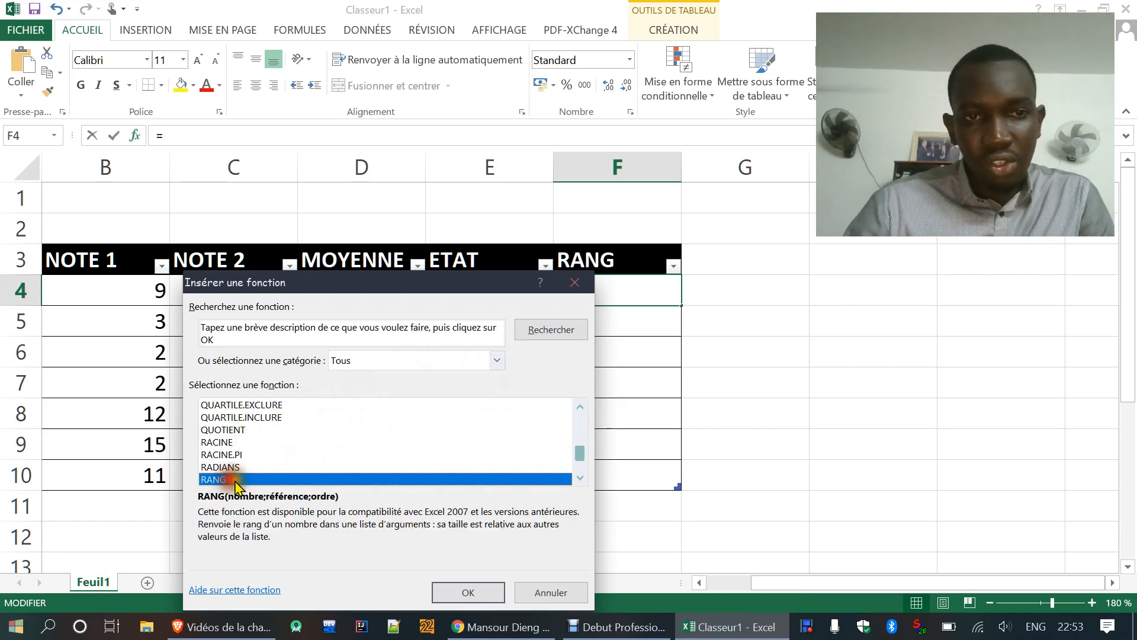
{"action": "left_click", "coordinate": [469, 593]}
{"action": "left_click_drag", "start_coordinate": [406, 317], "coordinate": [323, 348]}
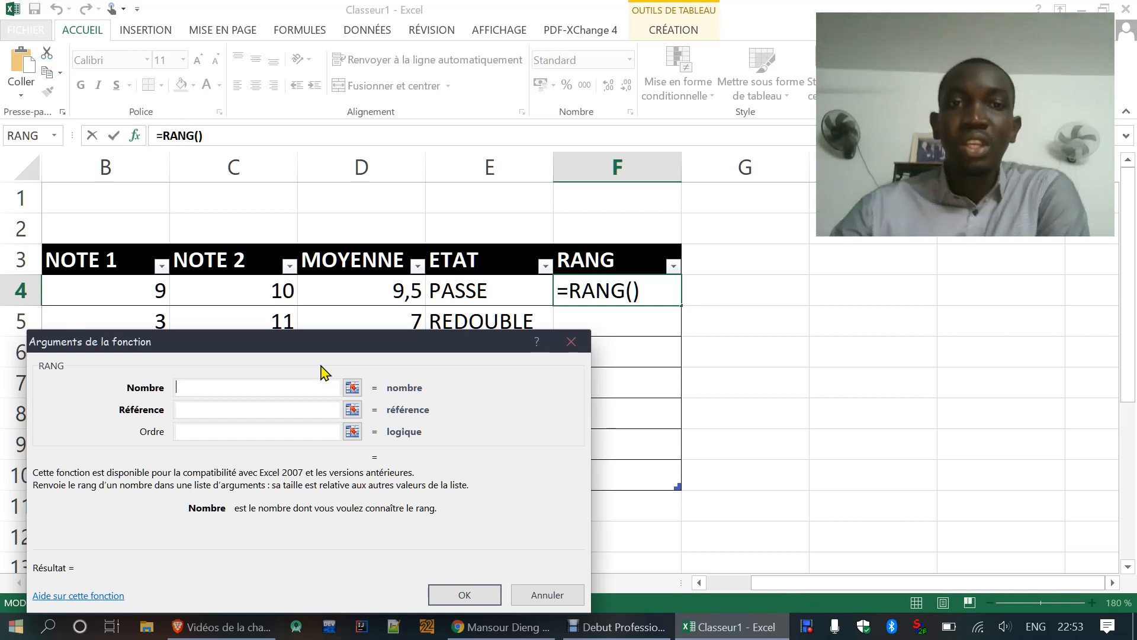
{"action": "left_click_drag", "start_coordinate": [279, 341], "coordinate": [789, 326]}
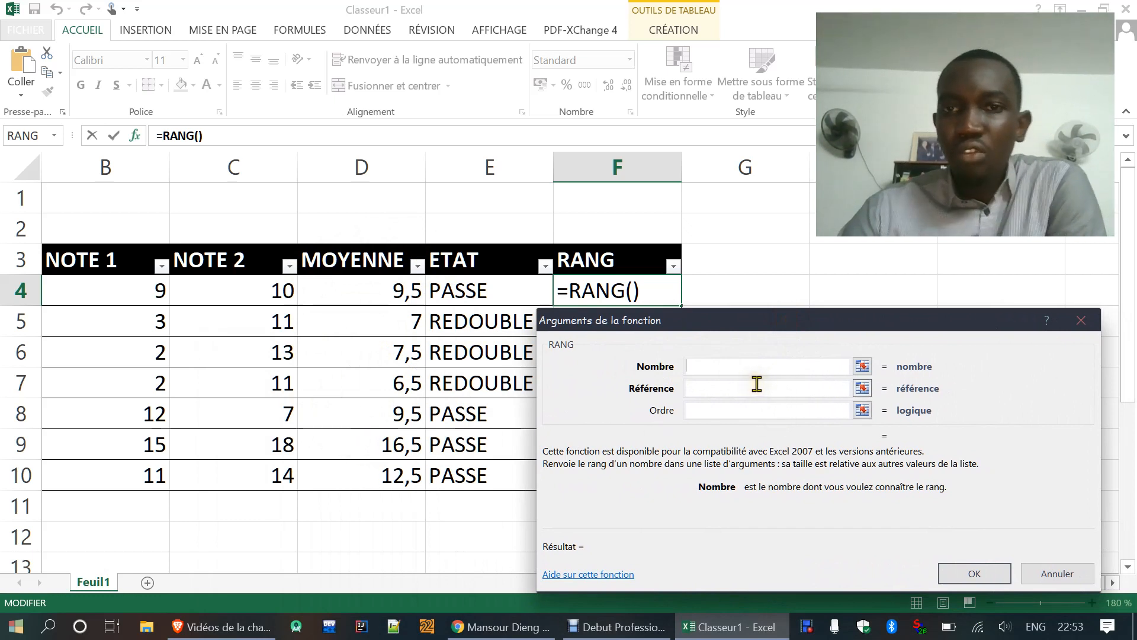
{"action": "left_click", "coordinate": [338, 287]}
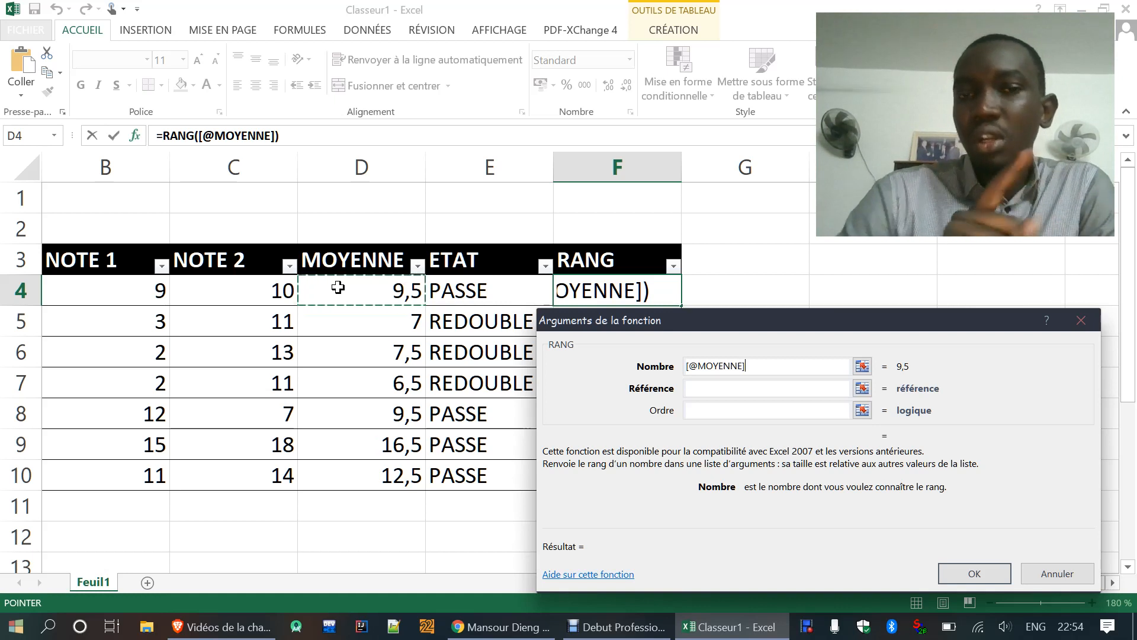
{"action": "left_click", "coordinate": [363, 323]}
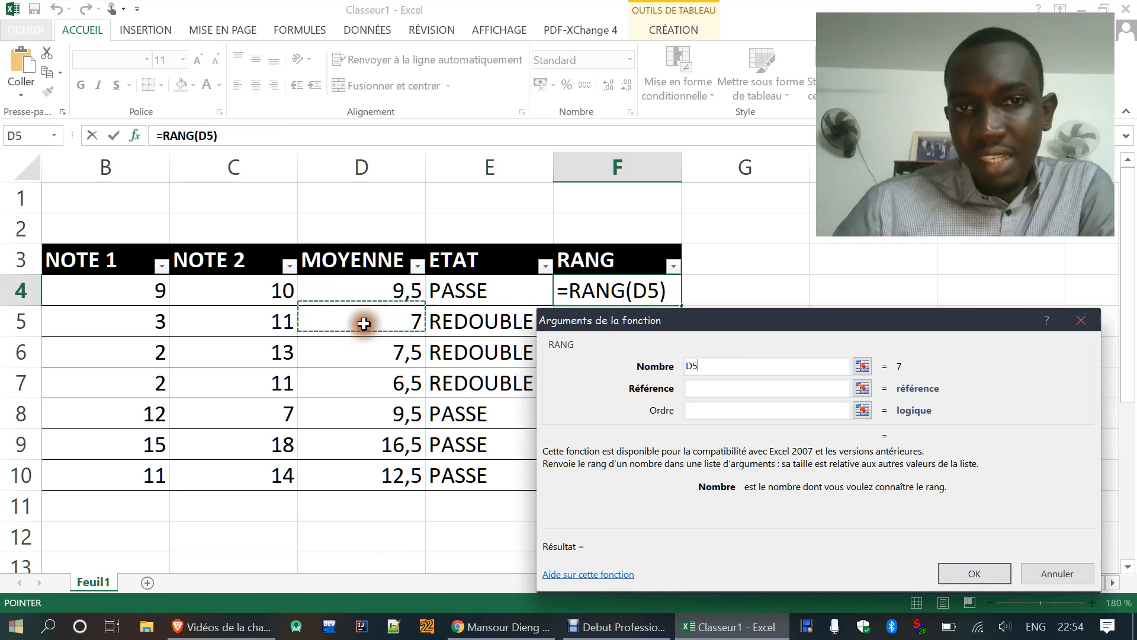
{"action": "left_click", "coordinate": [364, 380]}
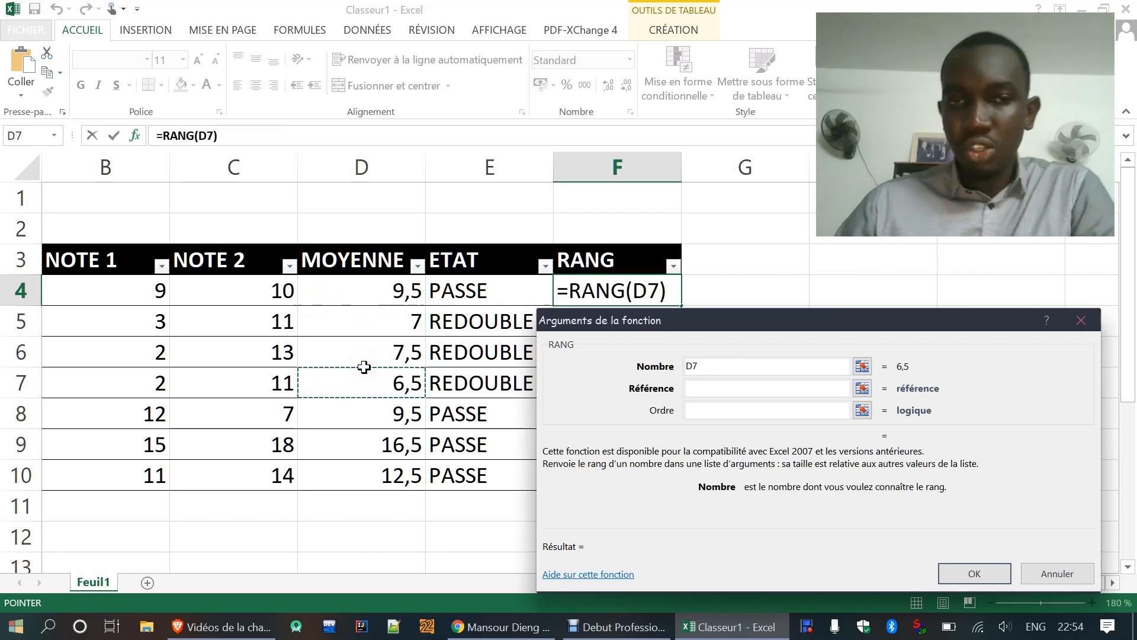
{"action": "left_click", "coordinate": [370, 292]}
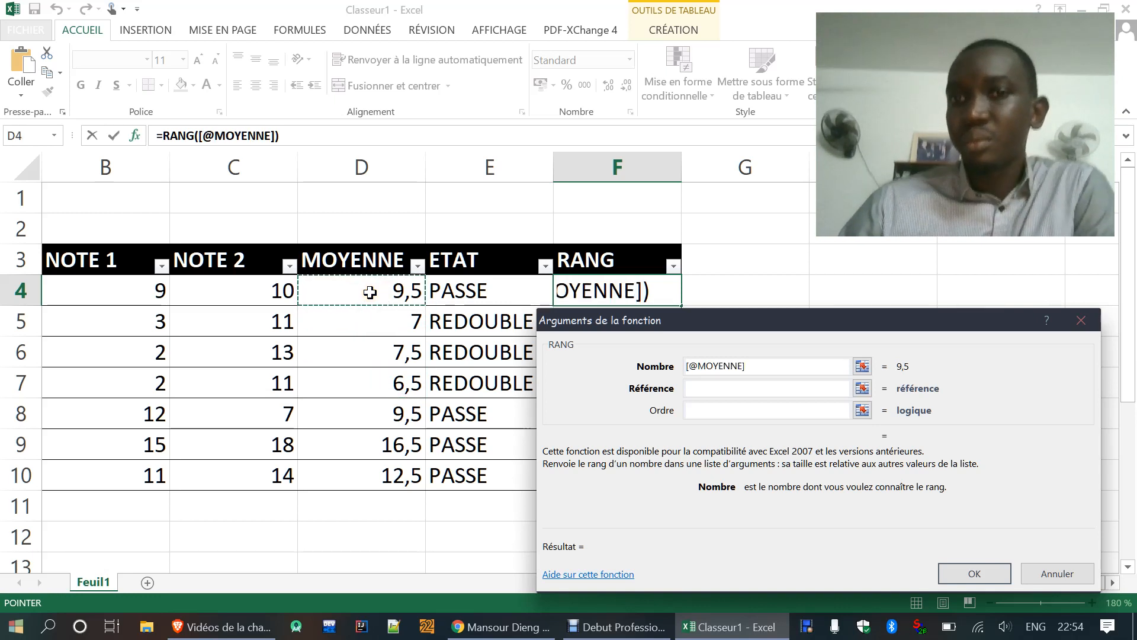
- Fill the RANG column using the whole [MOYENNE] column D4:D10 as Référence and 0 as Ordre for descending ranking
{"action": "left_click", "coordinate": [705, 390]}
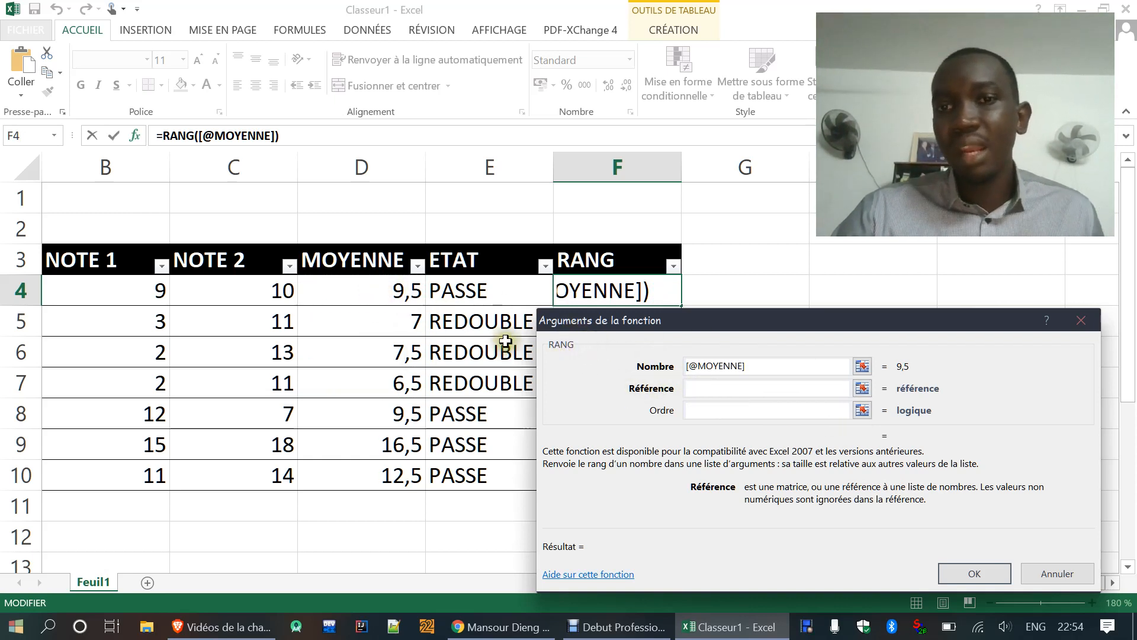
{"action": "left_click_drag", "start_coordinate": [373, 287], "coordinate": [347, 471]}
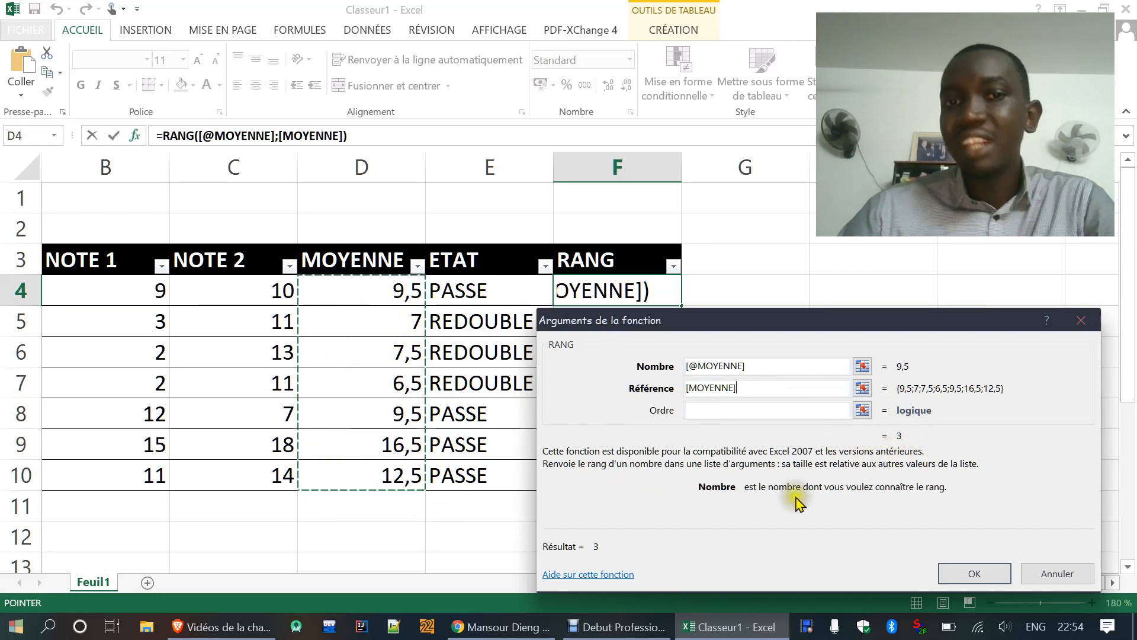
{"action": "left_click", "coordinate": [710, 408]}
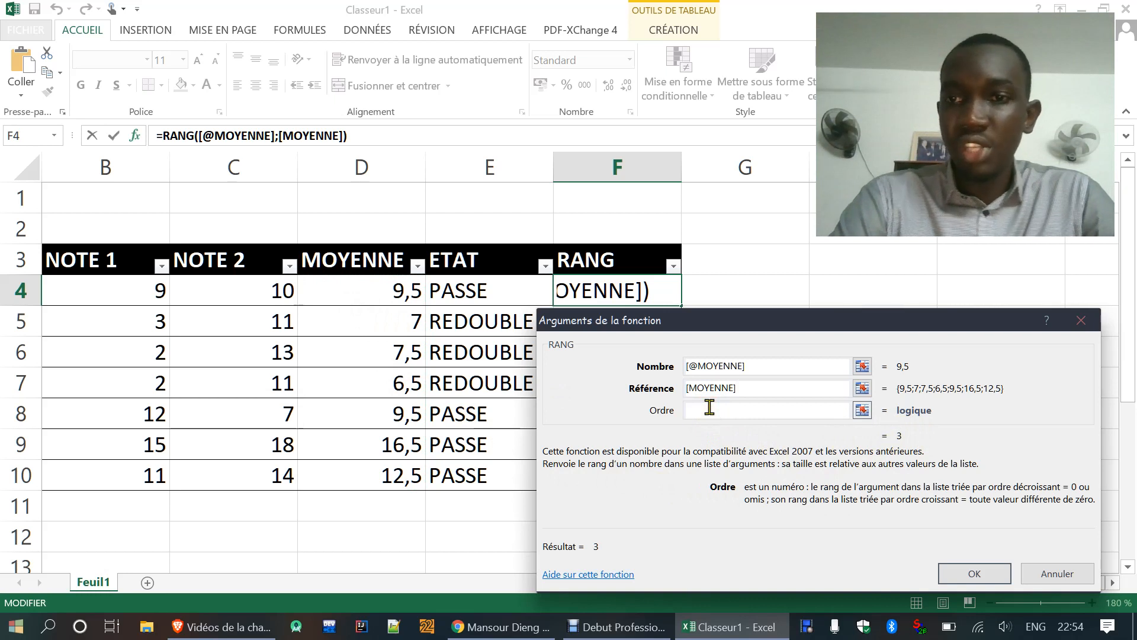
{"action": "type", "text": "0"}
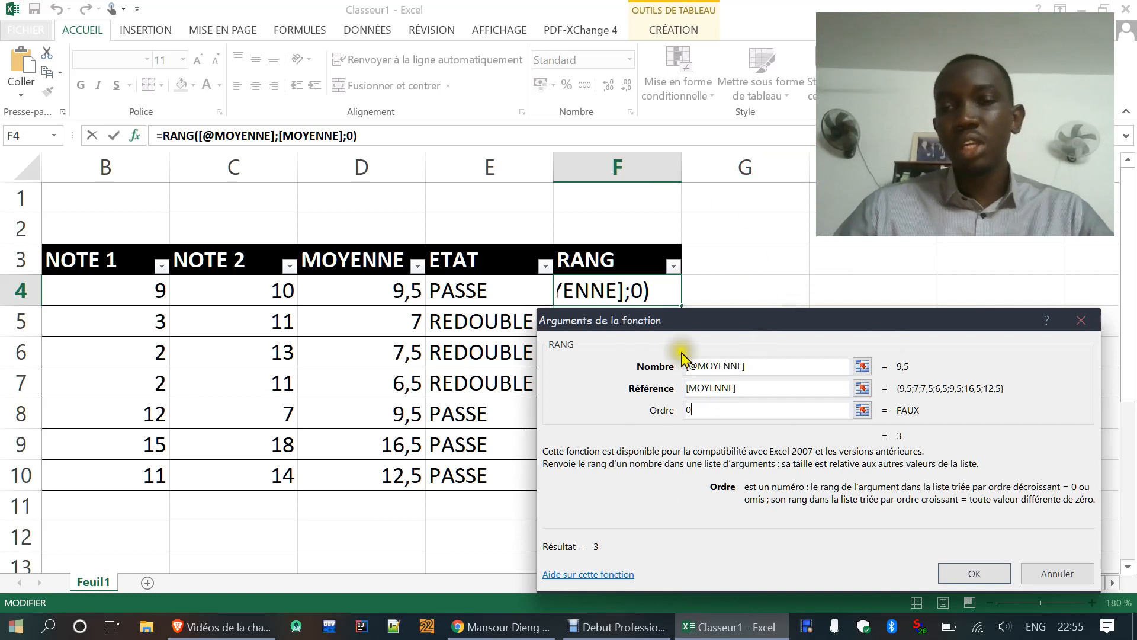
{"action": "left_click", "coordinate": [975, 573]}
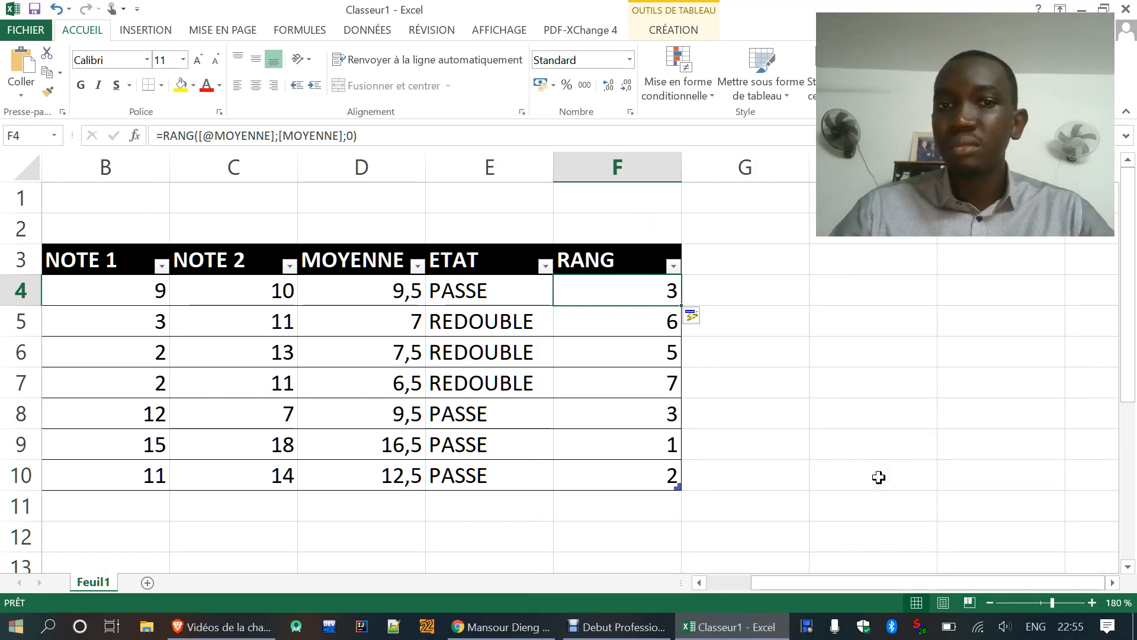
- Compare the ranks in the RANG column with the matching MOYENNE averages, including the tied students in rows 4 and 8
{"action": "left_click", "coordinate": [648, 447]}
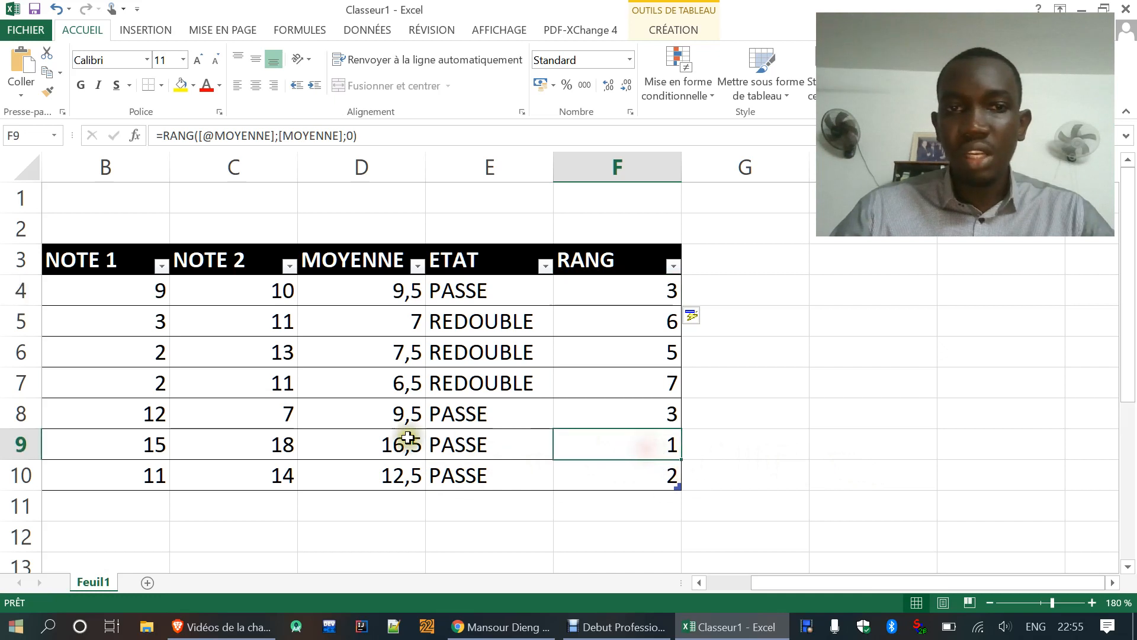
{"action": "left_click", "coordinate": [338, 441]}
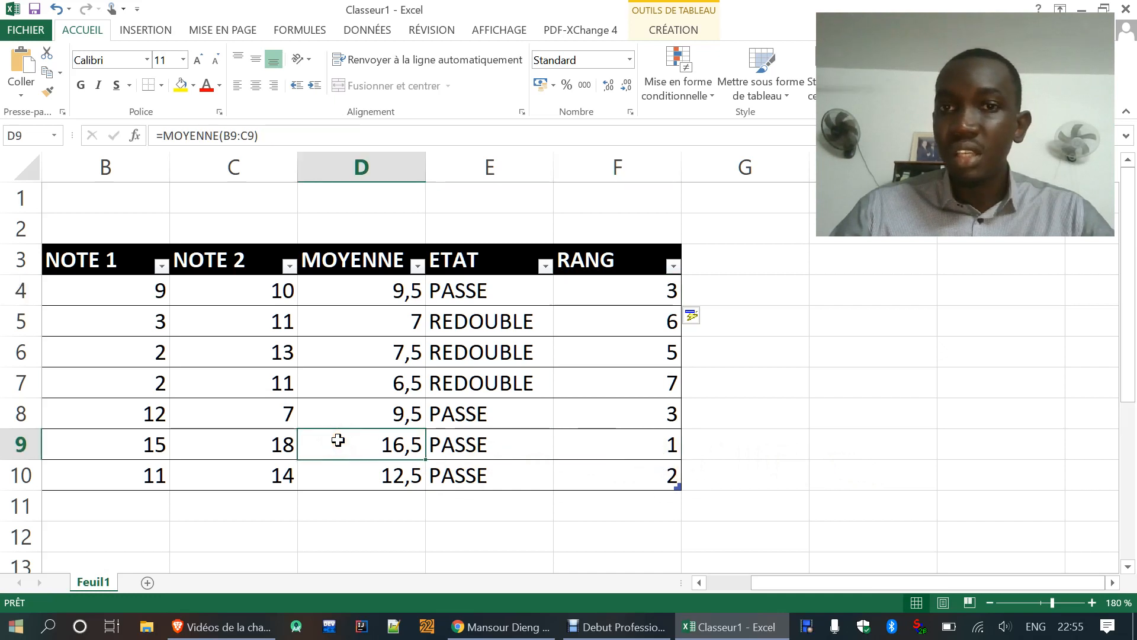
{"action": "left_click", "coordinate": [592, 481]}
{"action": "left_click", "coordinate": [366, 474]}
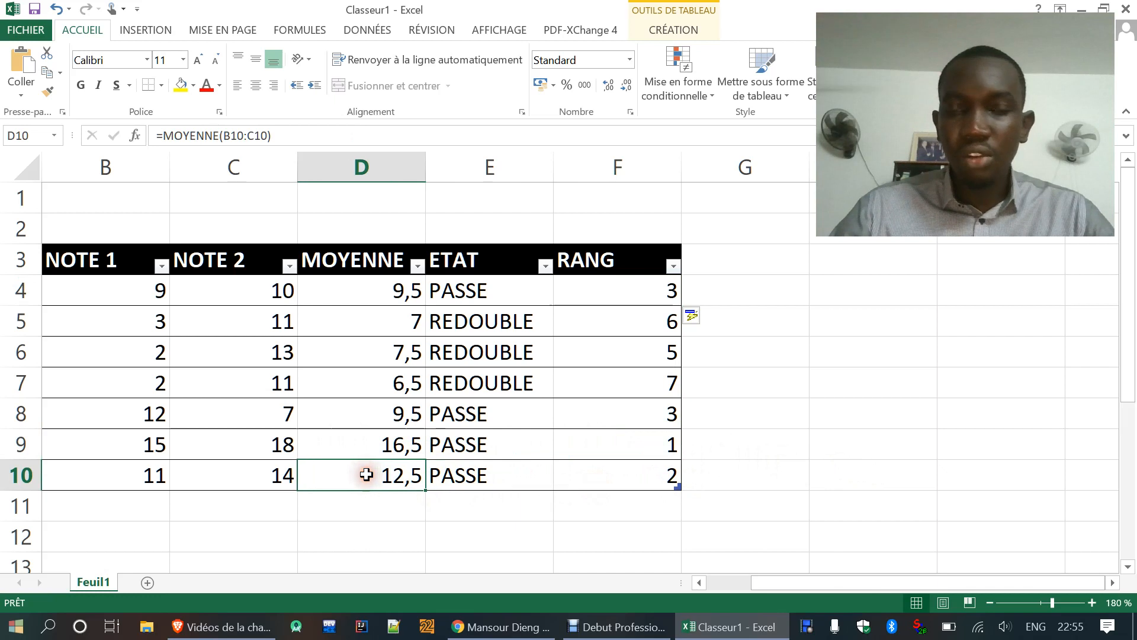
{"action": "left_click", "coordinate": [603, 418]}
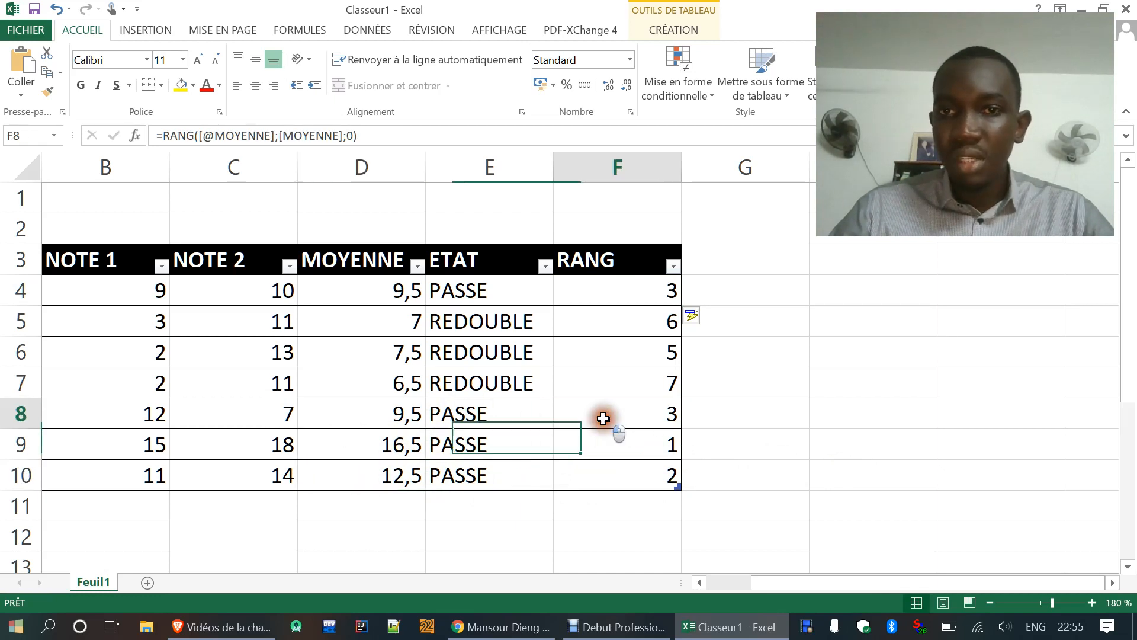
{"action": "left_click", "coordinate": [605, 295]}
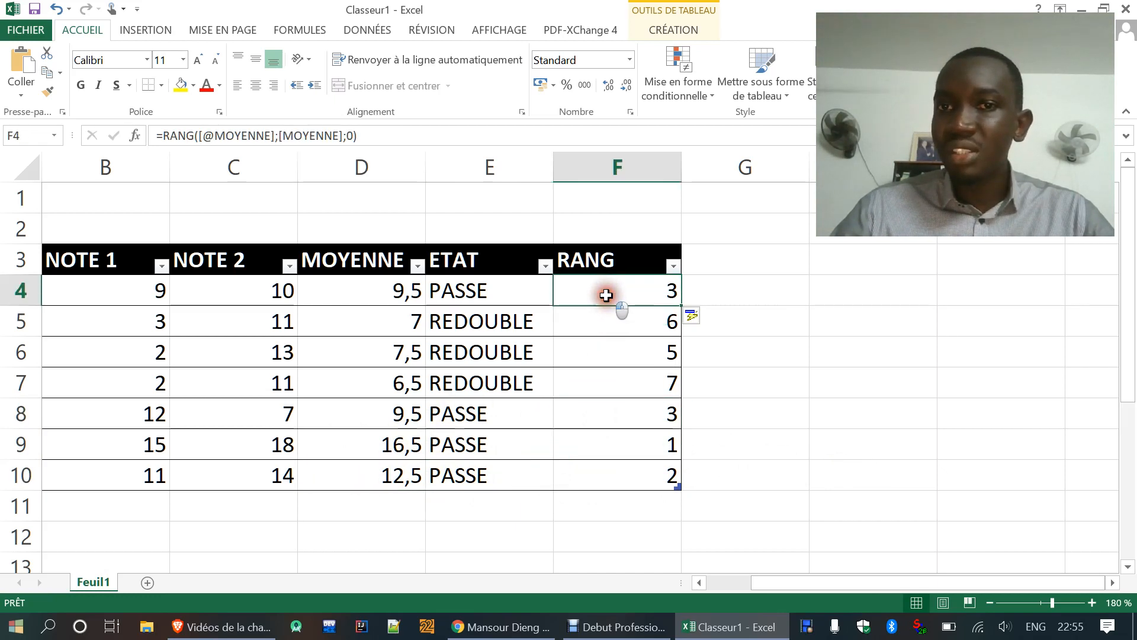
{"action": "left_click", "coordinate": [620, 414]}
{"action": "left_click", "coordinate": [369, 416]}
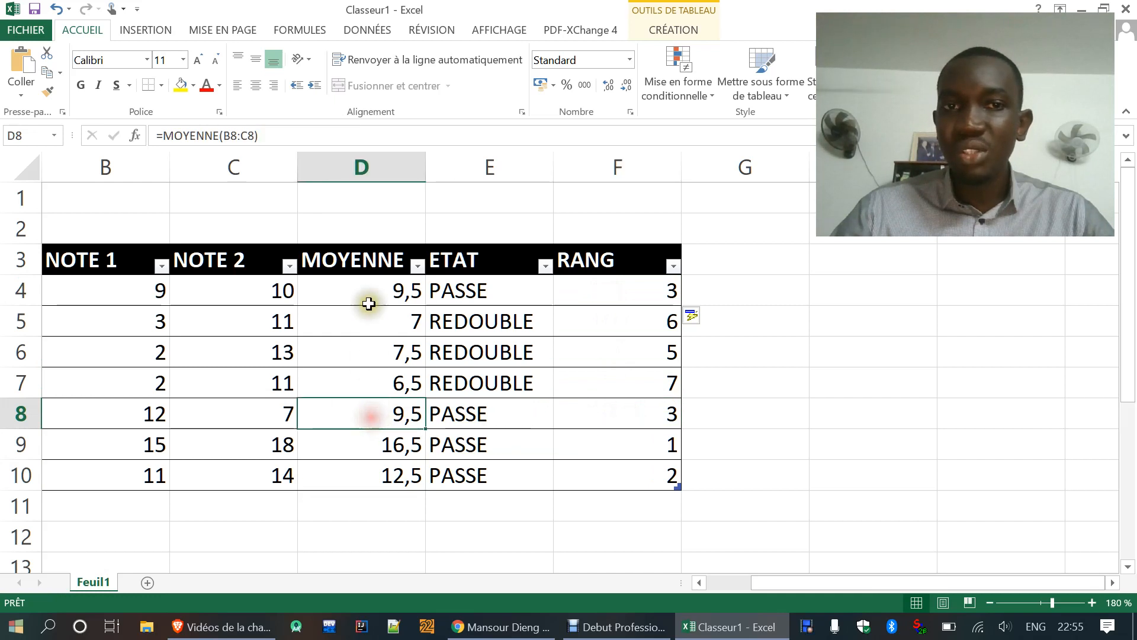
{"action": "left_click", "coordinate": [363, 293]}
{"action": "left_click", "coordinate": [352, 415]}
{"action": "left_click", "coordinate": [351, 296]}
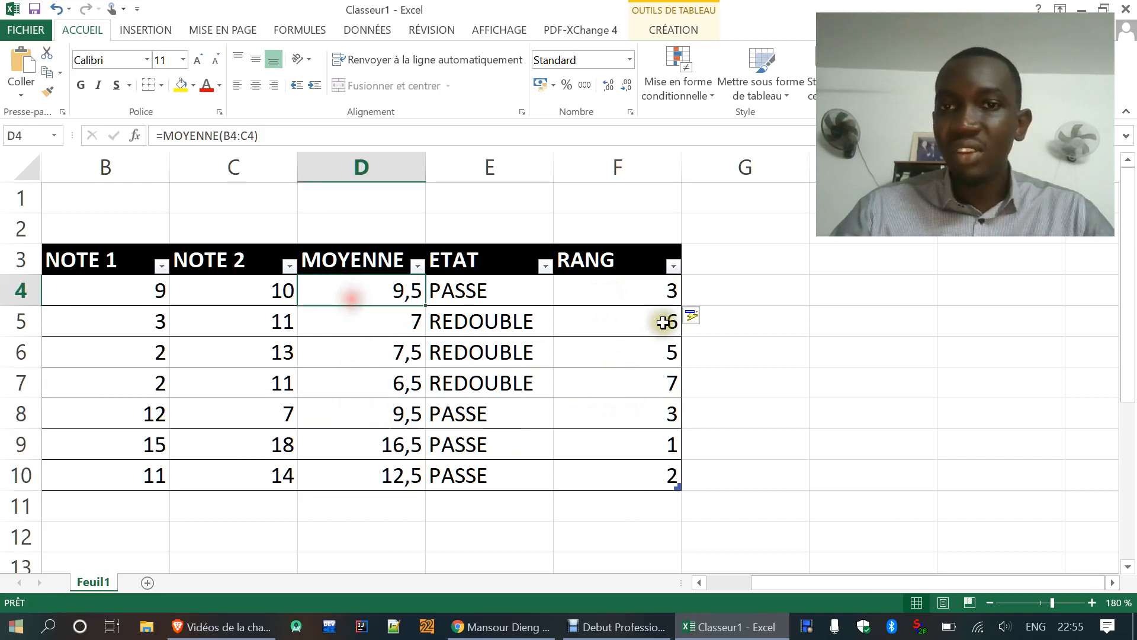
{"action": "left_click", "coordinate": [656, 389]}
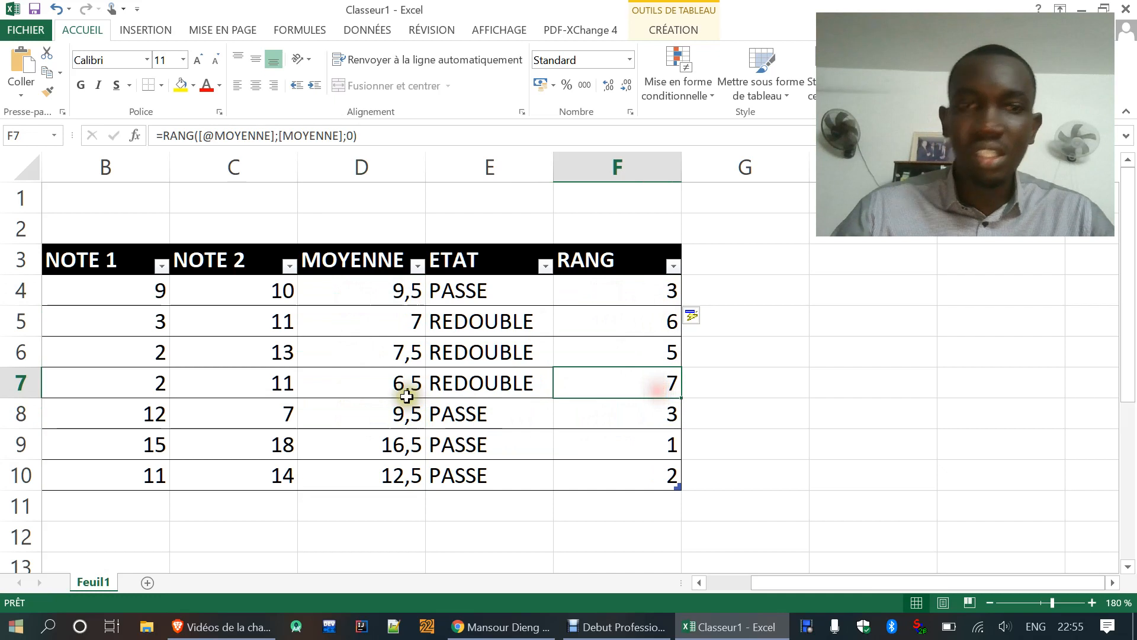
{"action": "left_click", "coordinate": [375, 389]}
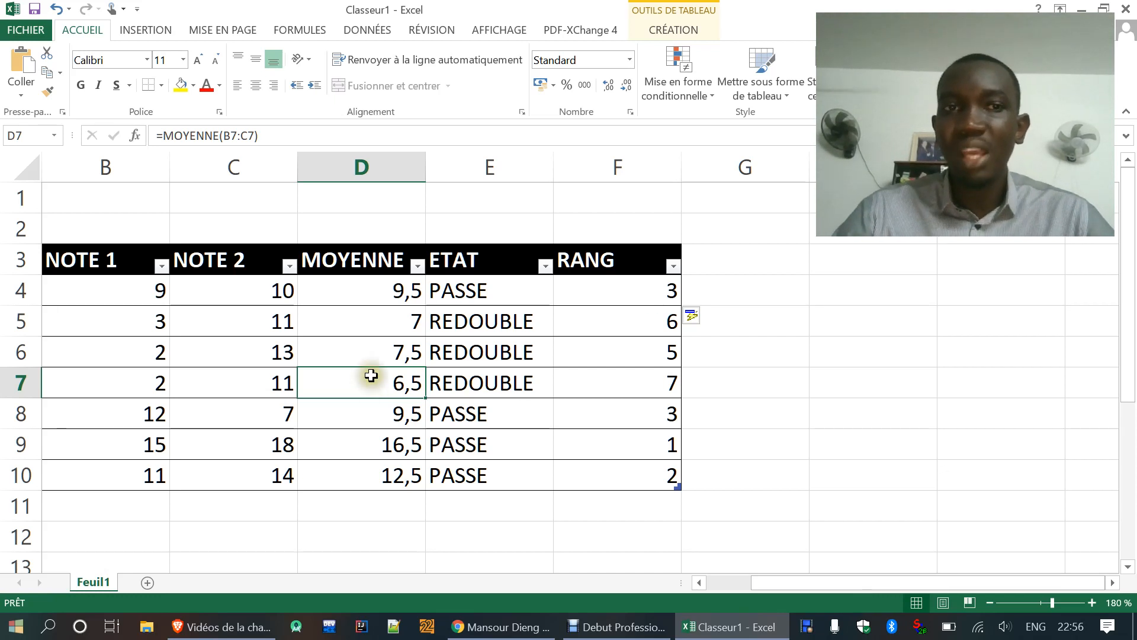
- Add a seventh column to the table by entering the header GRAPHE in G3
{"action": "left_click", "coordinate": [726, 259]}
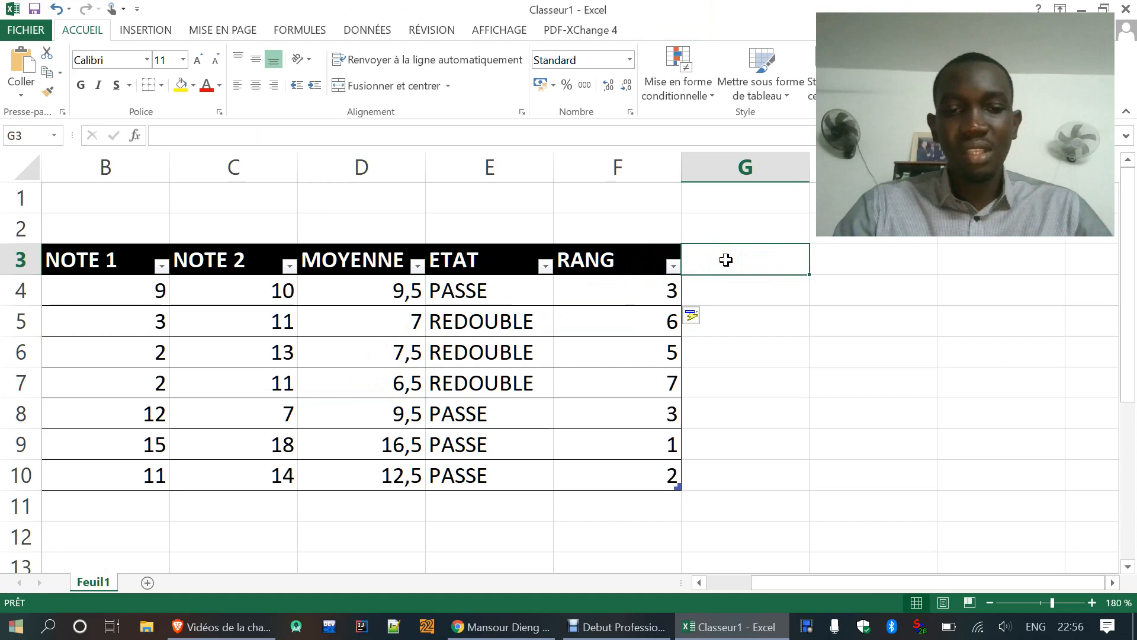
{"action": "type", "text": "GRAPHE"}
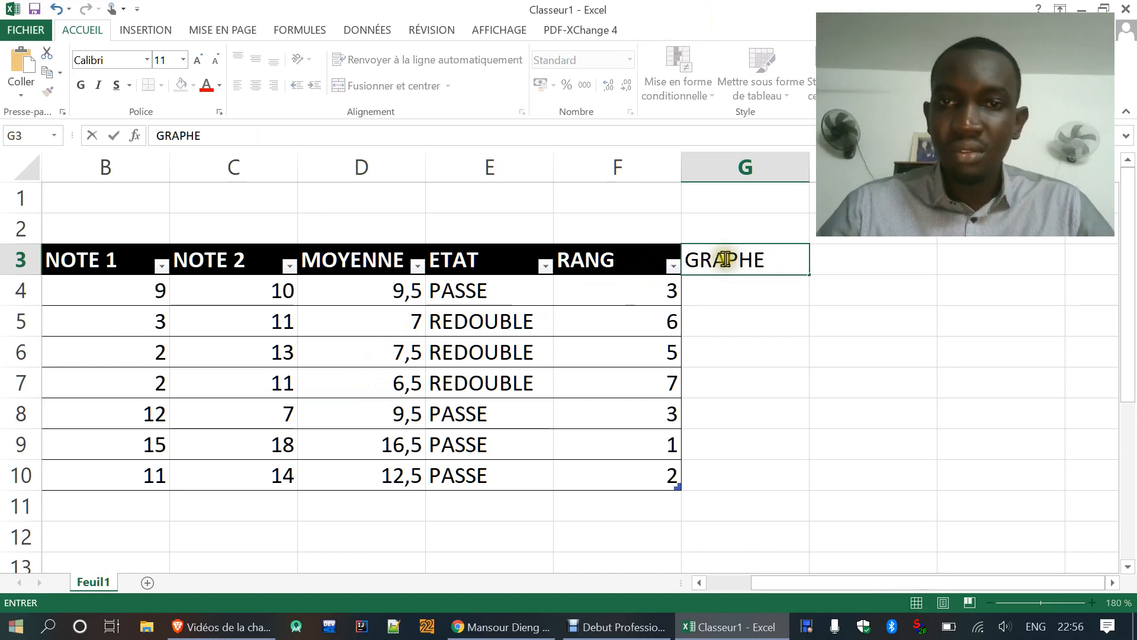
{"action": "key", "text": "Return"}
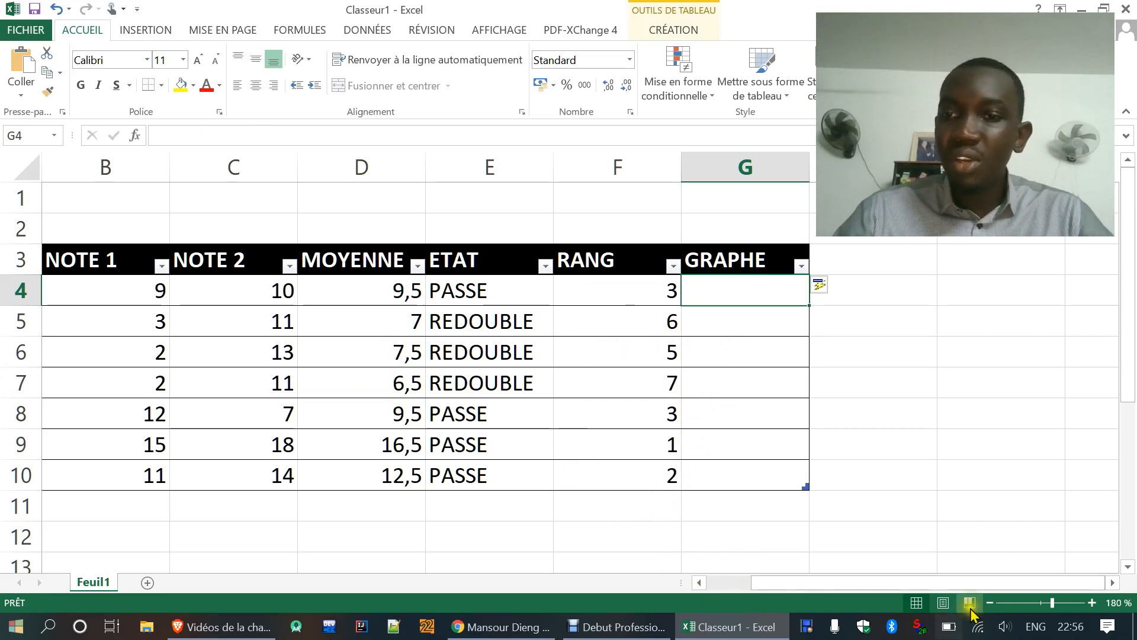
- Insert a line sparkline in G4 from the data range B4:D4 and fill it down the GRAPHE column to G10
{"action": "left_click", "coordinate": [989, 603]}
{"action": "left_click", "coordinate": [989, 603]}
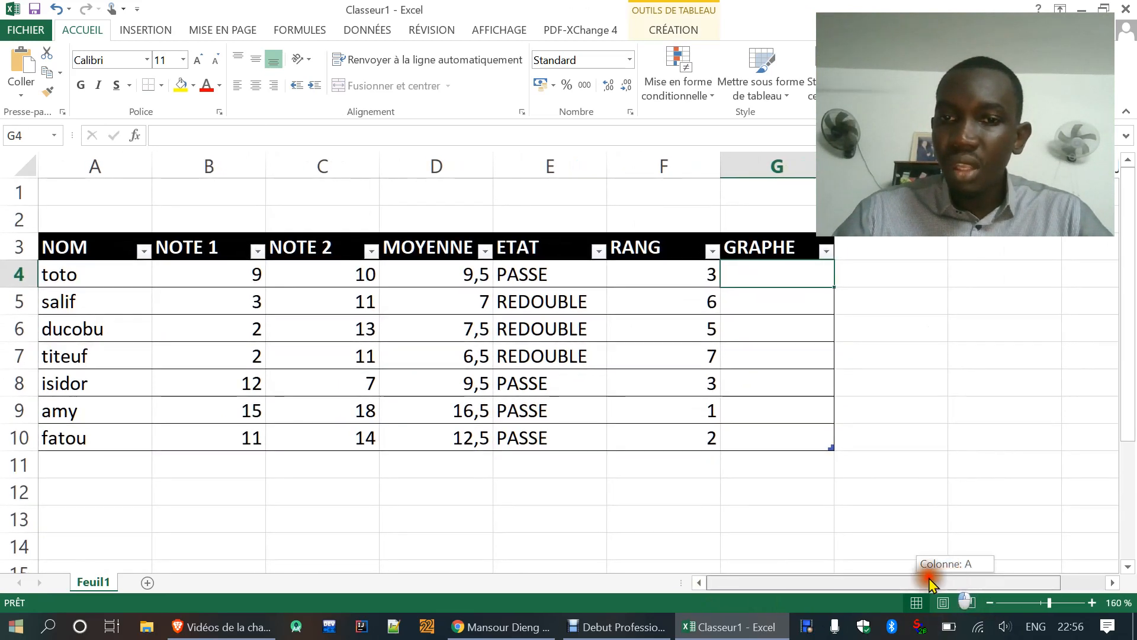
{"action": "left_click", "coordinate": [132, 31]}
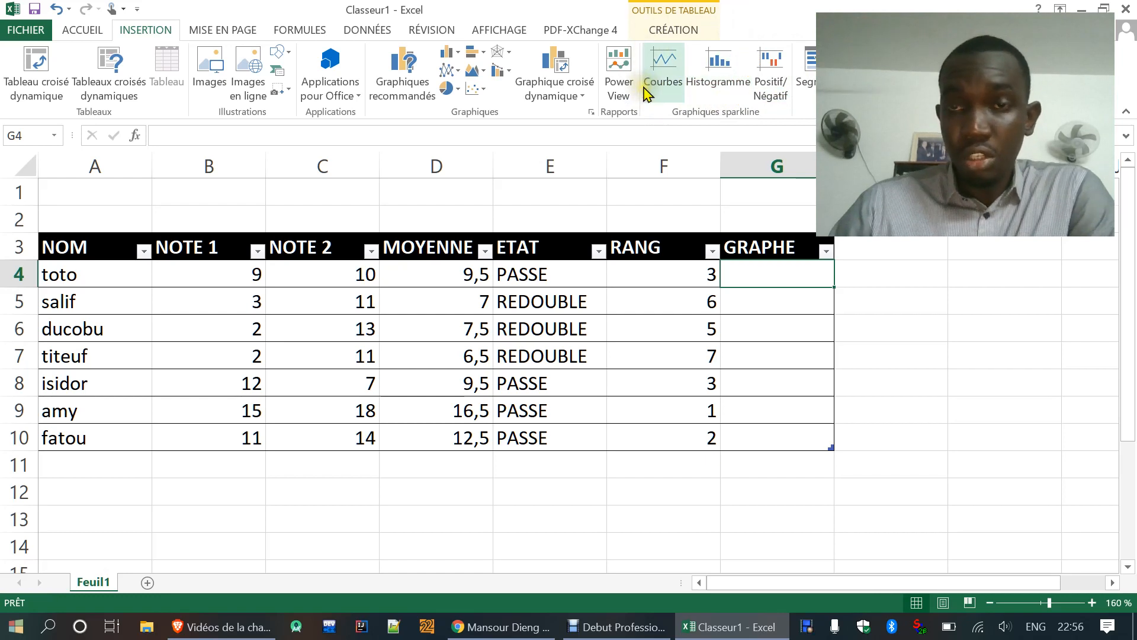
{"action": "left_click", "coordinate": [668, 75]}
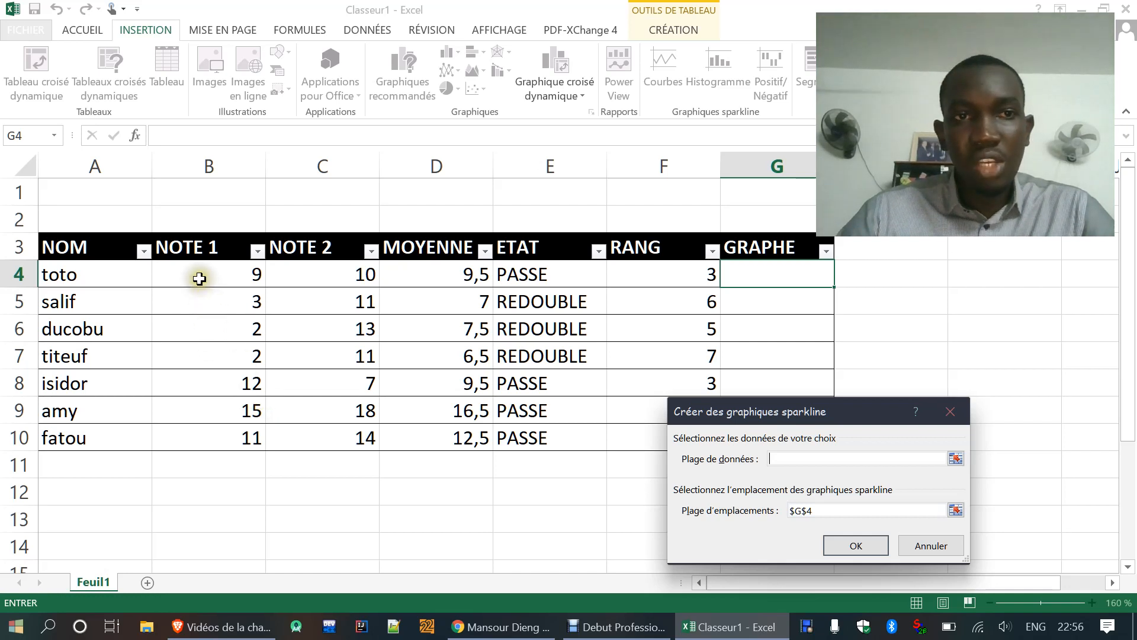
{"action": "left_click_drag", "start_coordinate": [199, 278], "coordinate": [438, 284]}
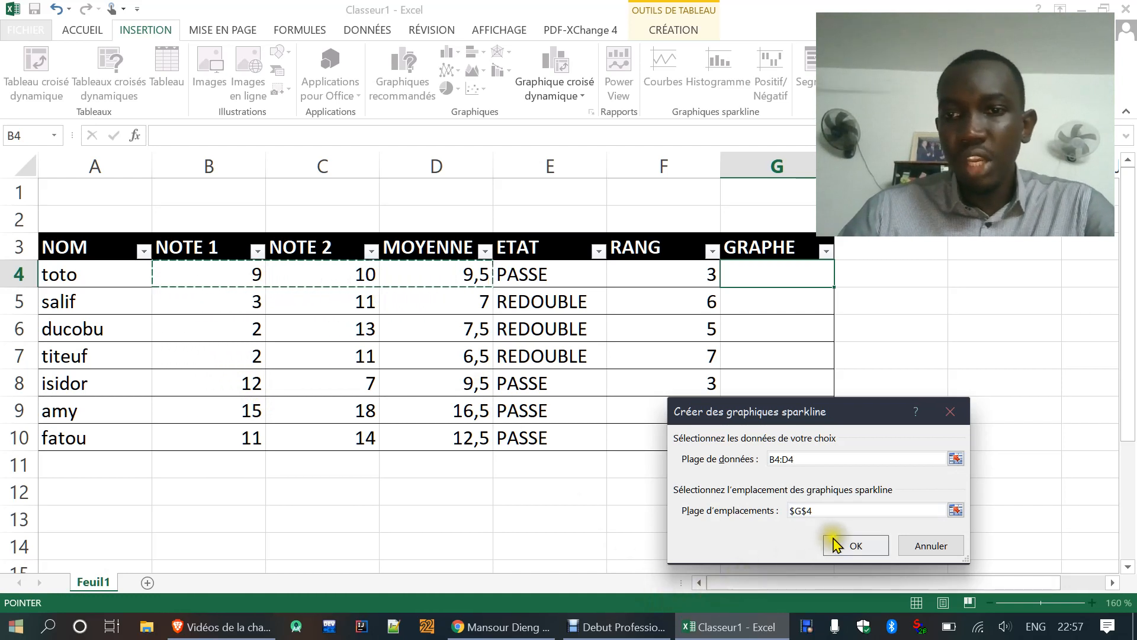
{"action": "left_click", "coordinate": [853, 545]}
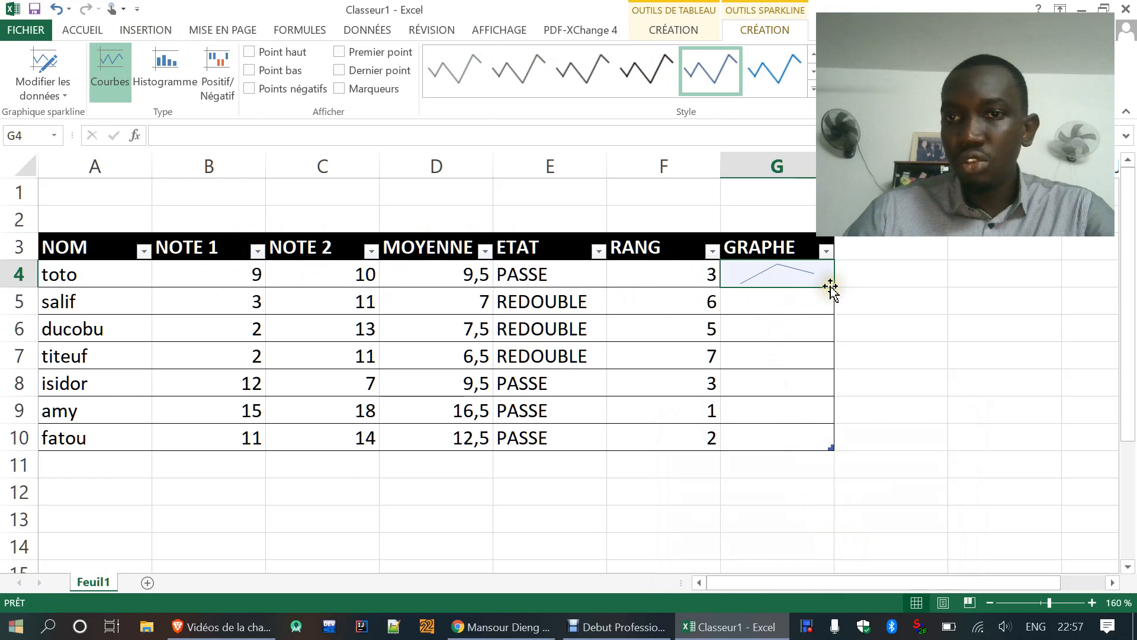
{"action": "left_click_drag", "start_coordinate": [835, 287], "coordinate": [833, 452]}
{"action": "left_click", "coordinate": [750, 501]}
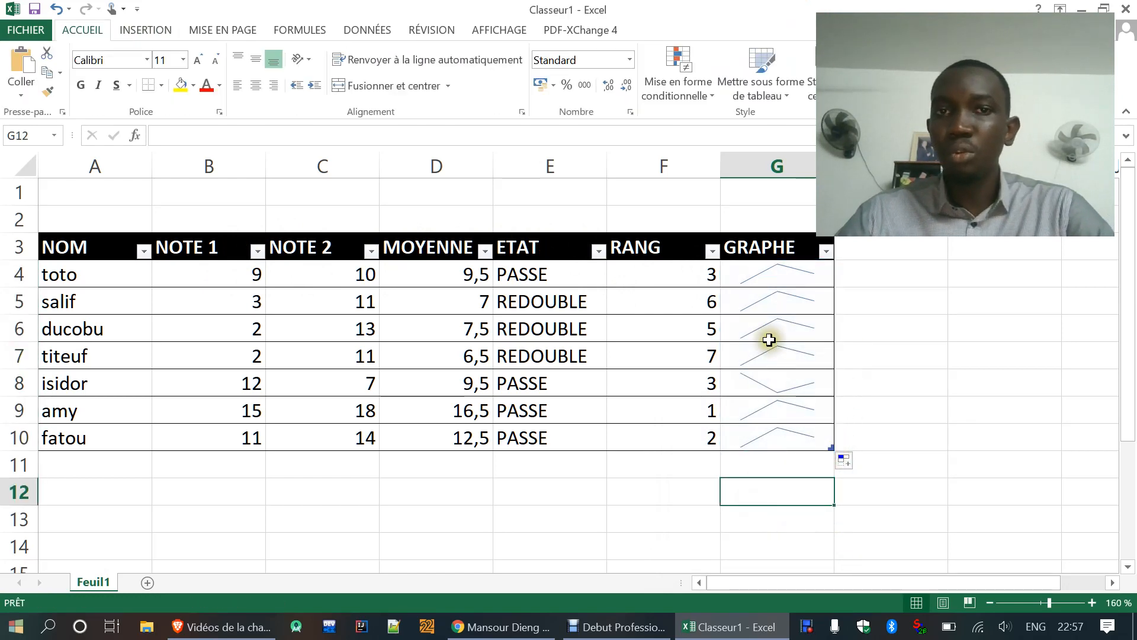
- Examine the GRAPHE sparklines against the grades in their rows, especially rows 4, 5 and 8
{"action": "left_click", "coordinate": [781, 279]}
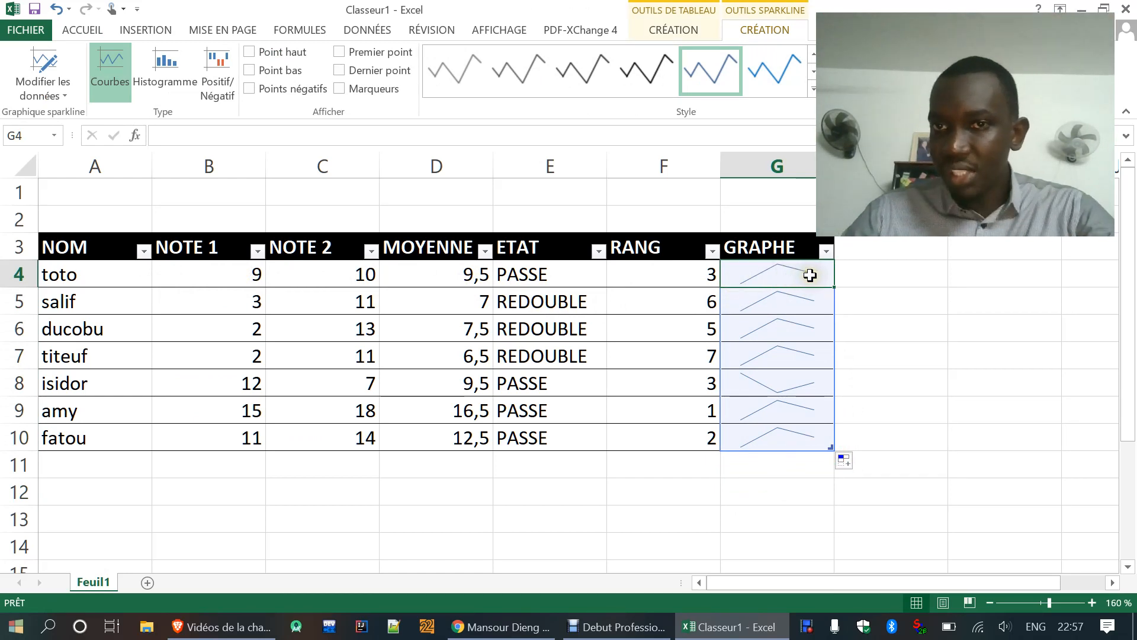
{"action": "left_click", "coordinate": [765, 380]}
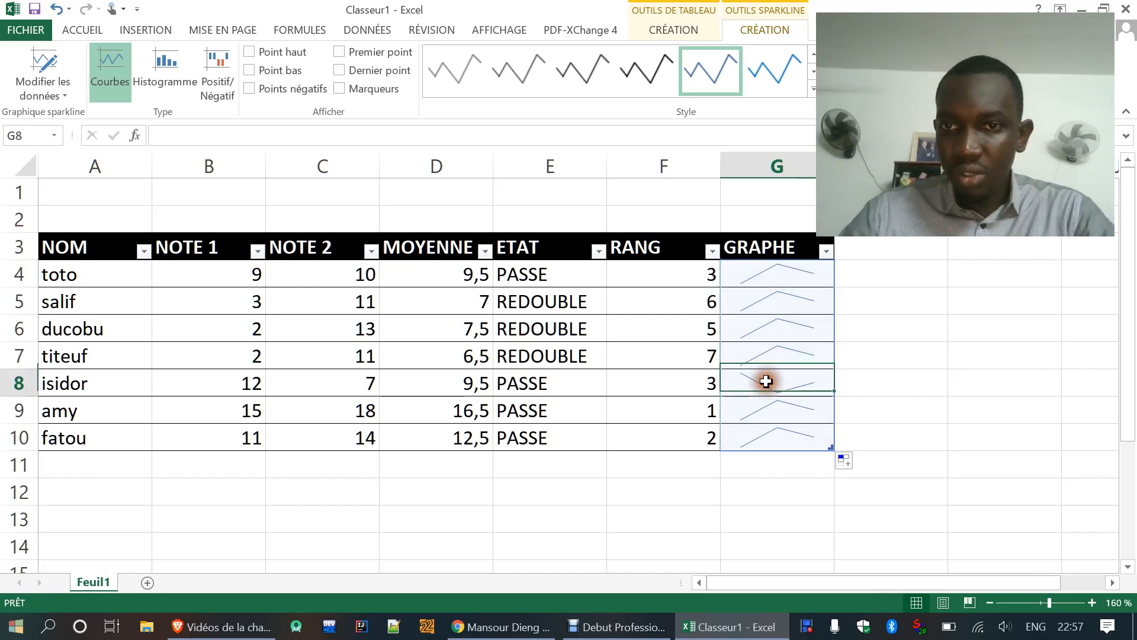
{"action": "left_click_drag", "start_coordinate": [766, 381], "coordinate": [172, 391]}
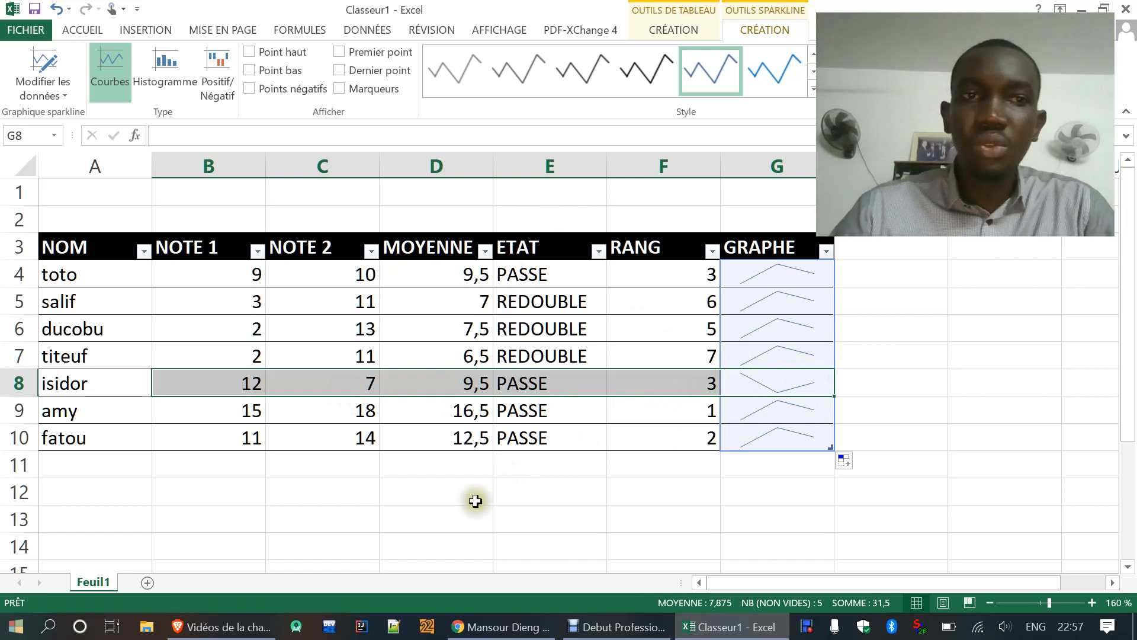
{"action": "scroll", "coordinate": [489, 541], "scroll_direction": "down", "scroll_amount": 2}
{"action": "scroll", "coordinate": [487, 542], "scroll_direction": "up", "scroll_amount": 2}
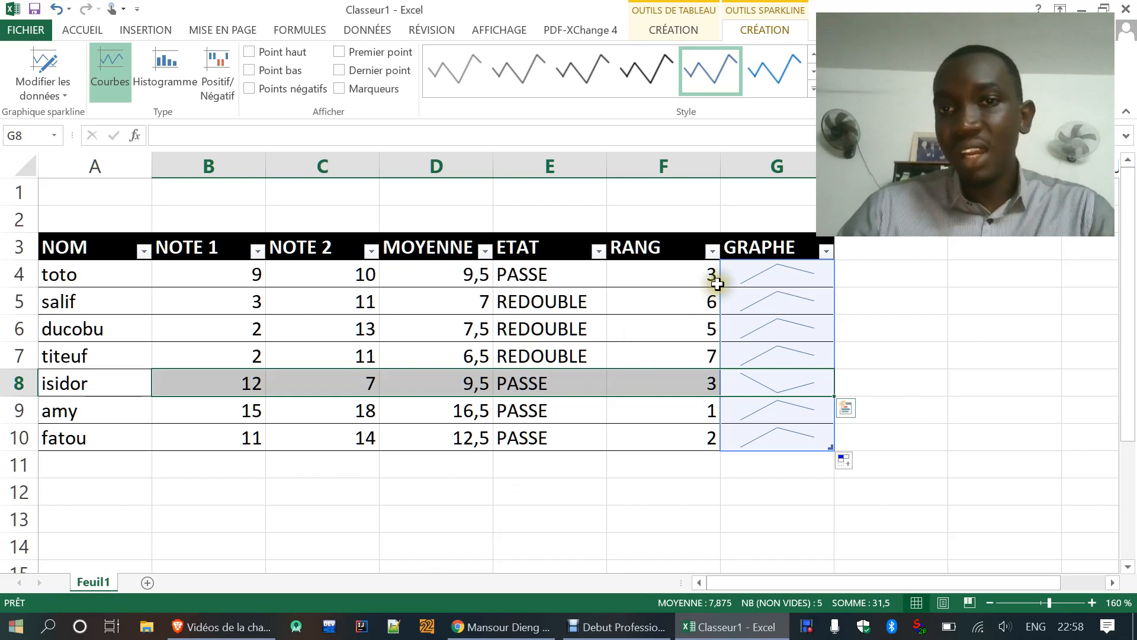
{"action": "left_click", "coordinate": [740, 284]}
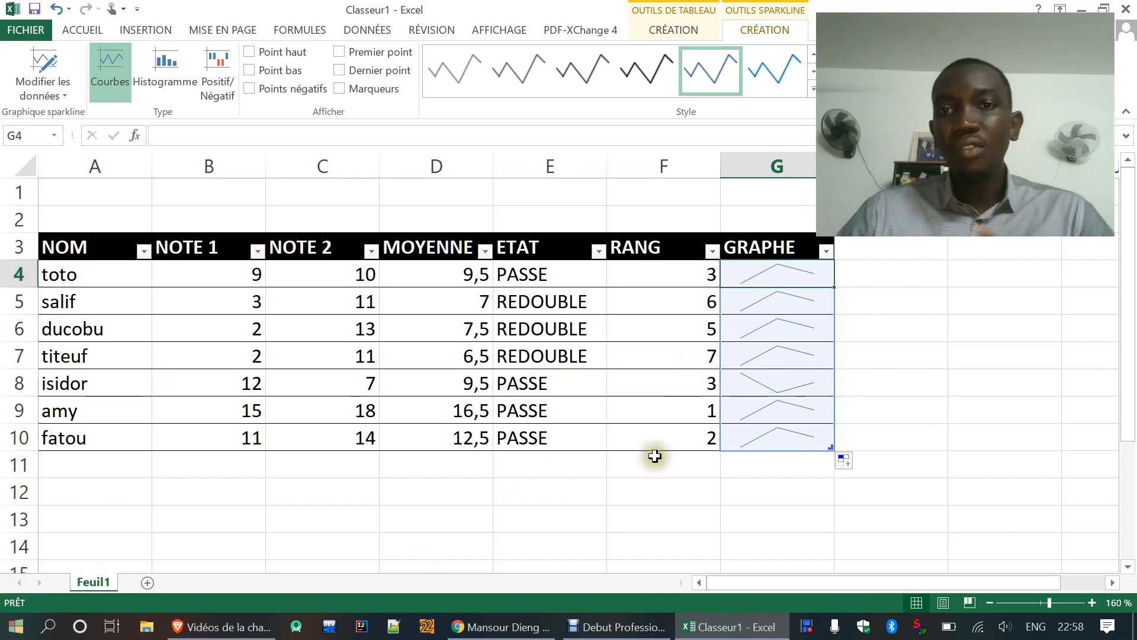
{"action": "left_click", "coordinate": [687, 512]}
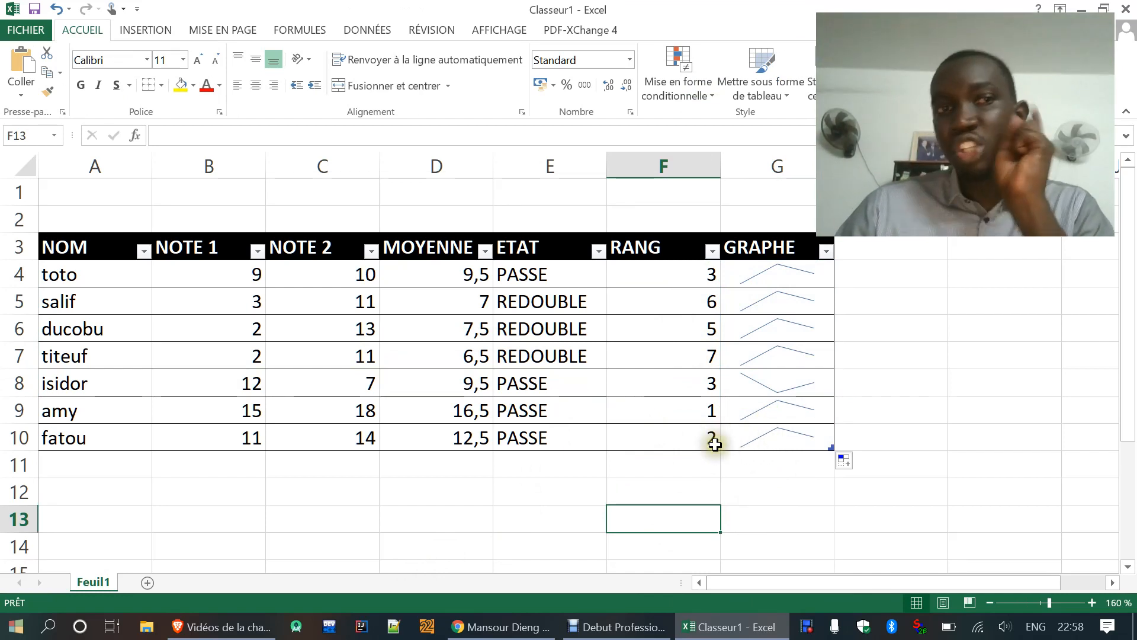
{"action": "left_click", "coordinate": [772, 272]}
{"action": "left_click_drag", "start_coordinate": [772, 273], "coordinate": [33, 276]}
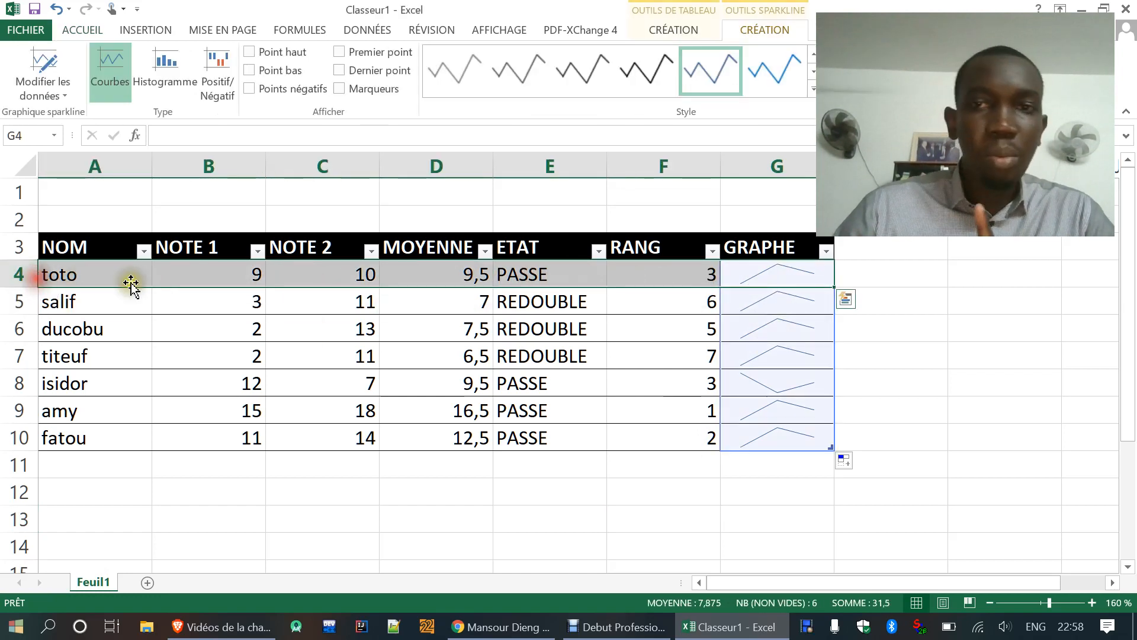
{"action": "left_click", "coordinate": [777, 273]}
{"action": "left_click_drag", "start_coordinate": [778, 273], "coordinate": [55, 284]}
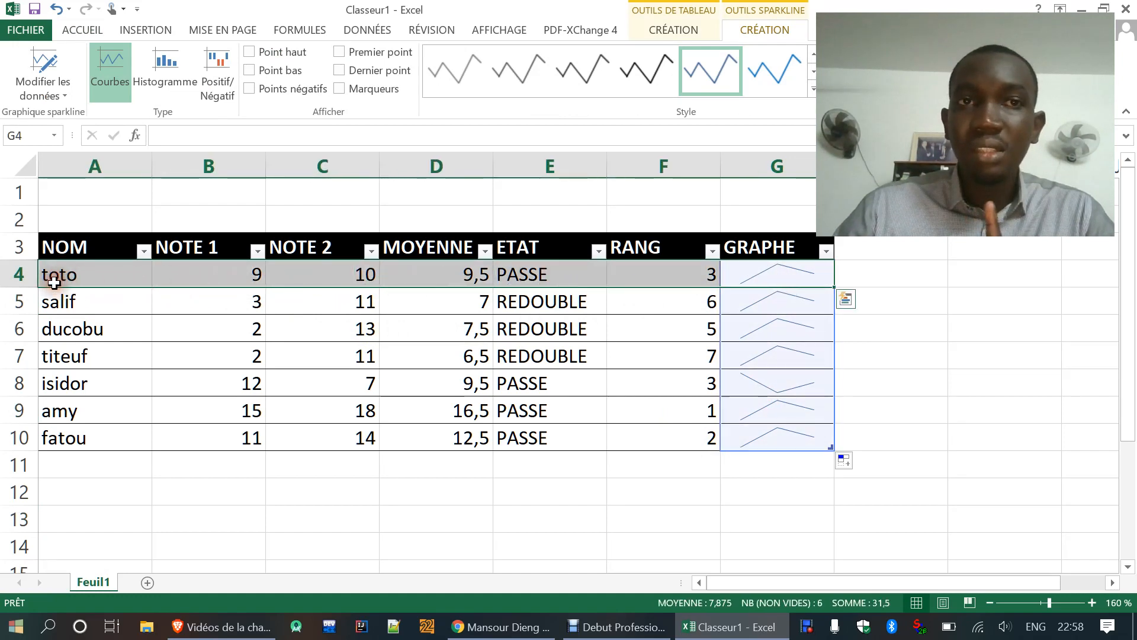
{"action": "left_click", "coordinate": [757, 308]}
{"action": "left_click_drag", "start_coordinate": [757, 308], "coordinate": [106, 302]}
{"action": "left_click", "coordinate": [496, 570]}
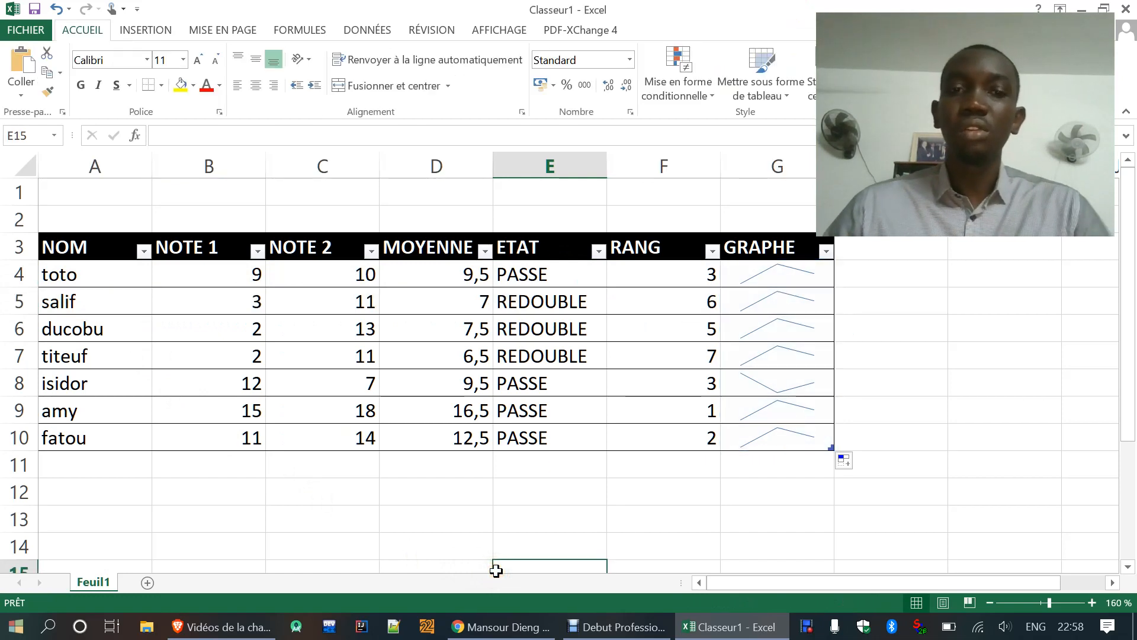